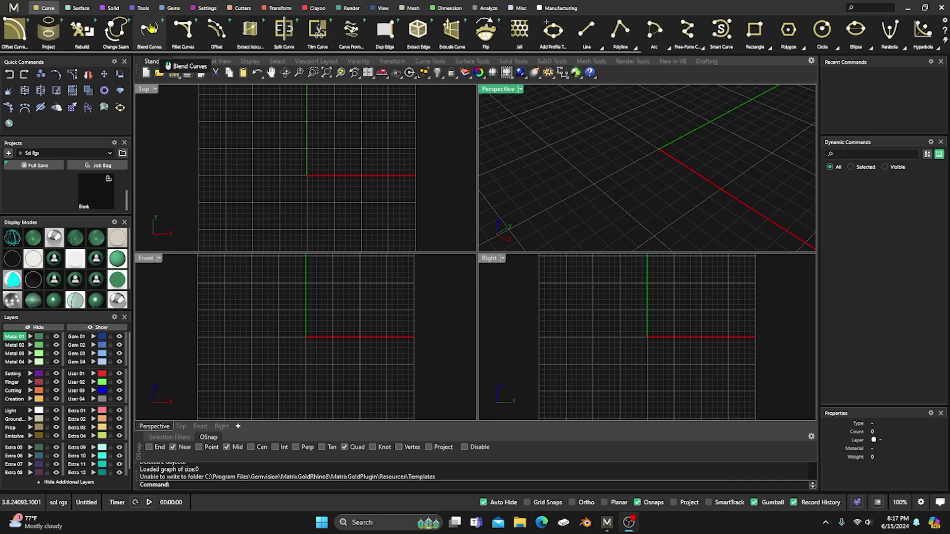
Step: Create a US size 7 ring rail and place 4 by 2 mm profiles on it at positions 0.04, 0.25 and 0.5
{"action": "left_click", "coordinate": [143, 8]}
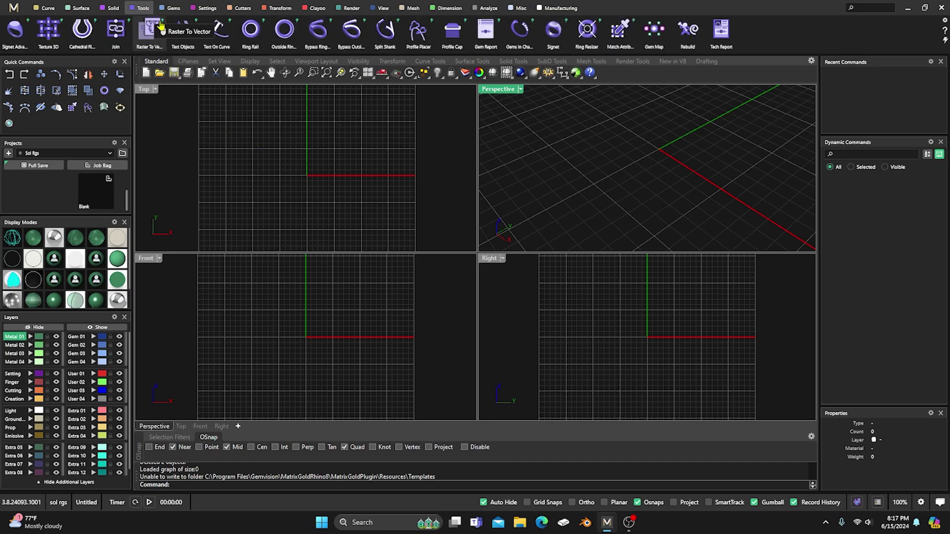
{"action": "left_click", "coordinate": [251, 30]}
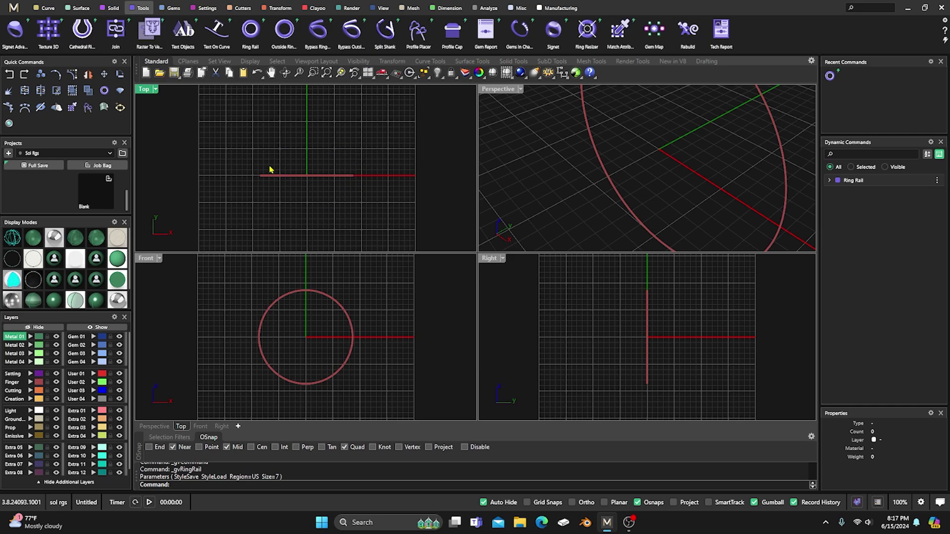
{"action": "left_click", "coordinate": [418, 31]}
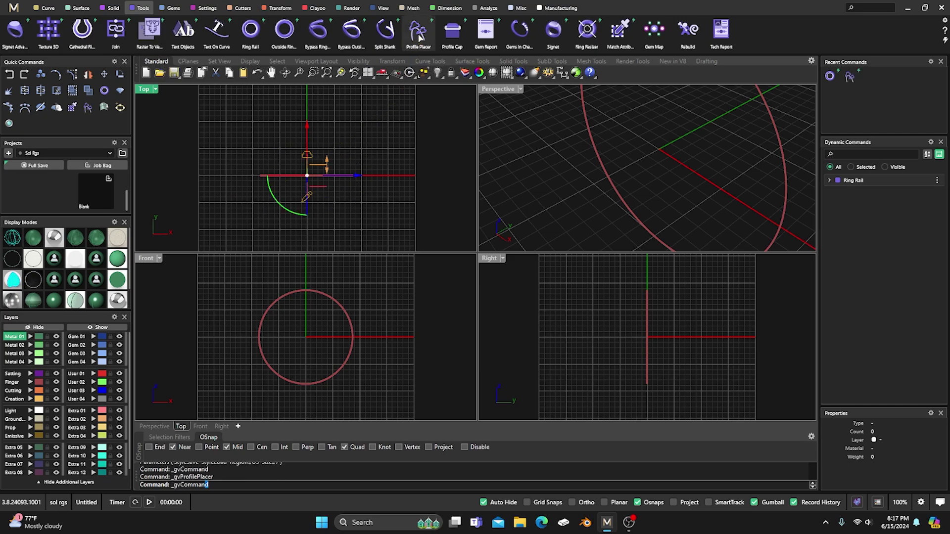
{"action": "left_click", "coordinate": [316, 293]}
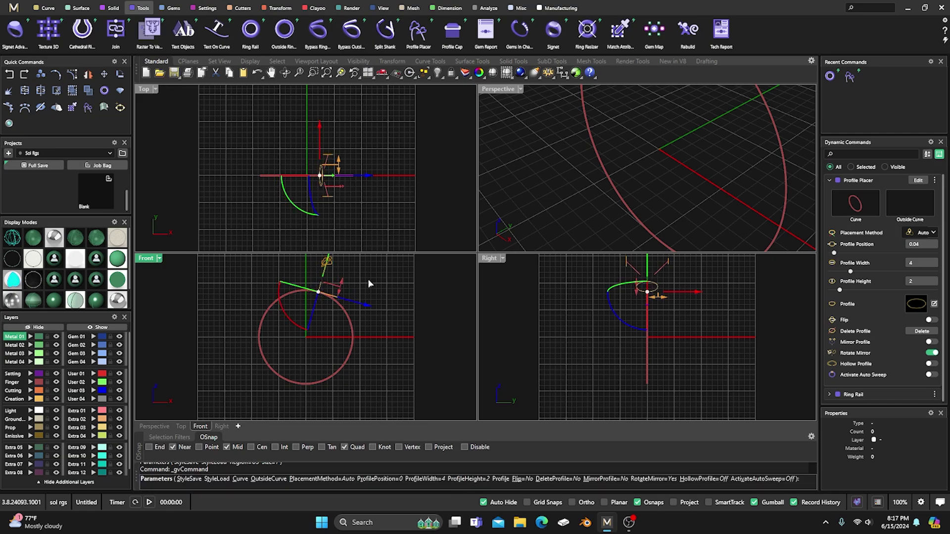
{"action": "left_click", "coordinate": [353, 339]}
{"action": "left_click", "coordinate": [307, 385]}
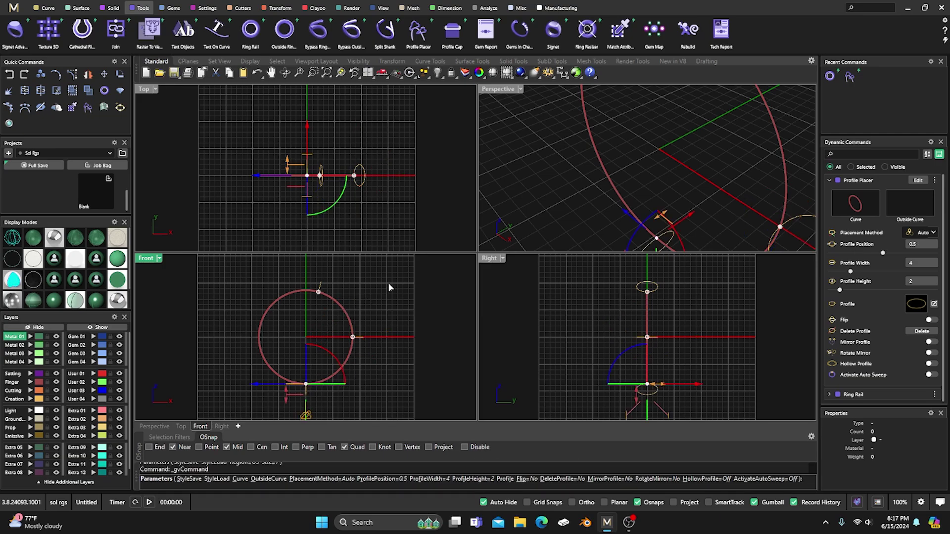
Step: Mirror the near-top and side profiles to the opposite side of the ring rail and finish the profile placement
{"action": "scroll", "coordinate": [547, 169], "scroll_direction": "down", "scroll_amount": 5}
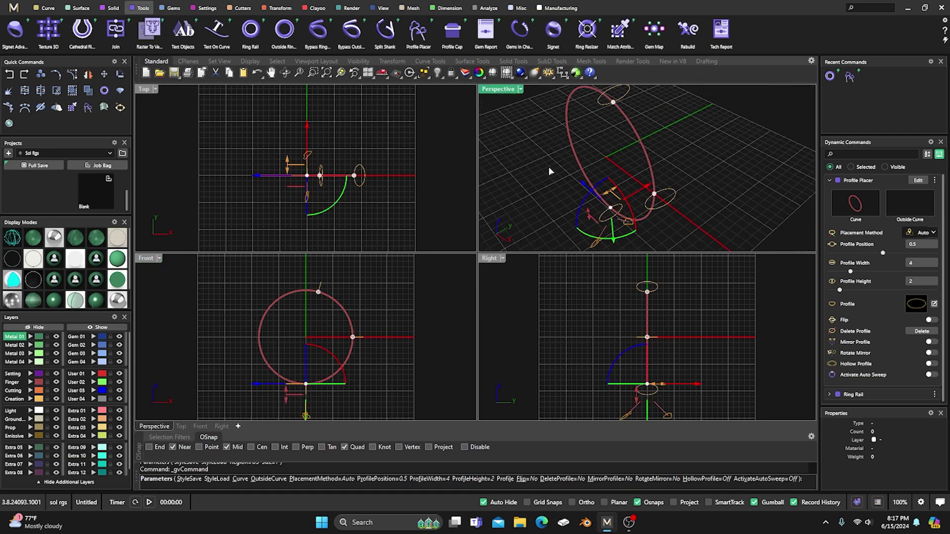
{"action": "right_click_drag", "start_coordinate": [671, 198], "coordinate": [603, 168]}
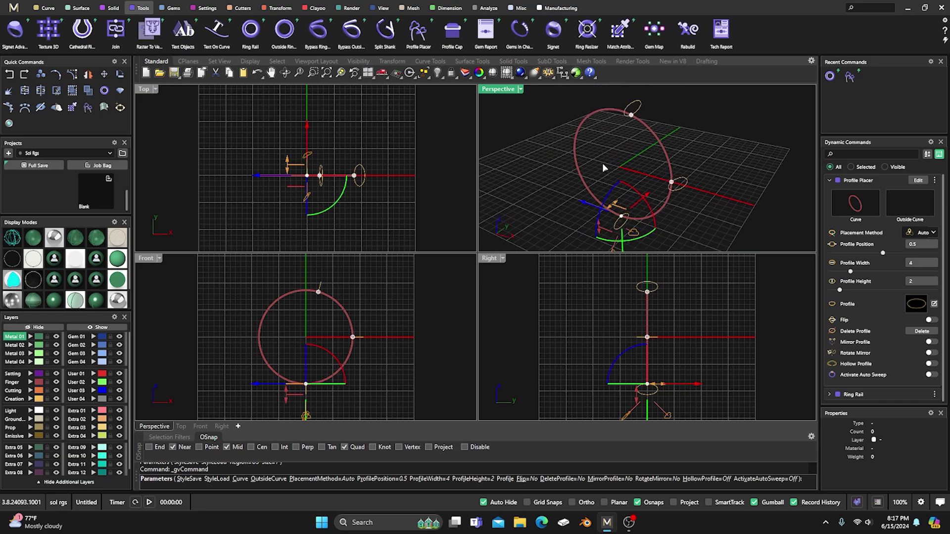
{"action": "left_click", "coordinate": [630, 117]}
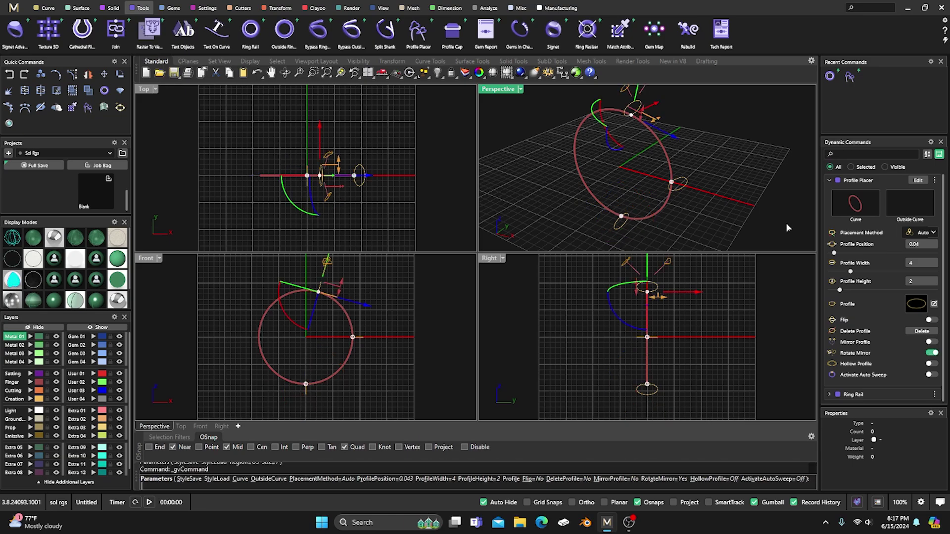
{"action": "left_click", "coordinate": [932, 342]}
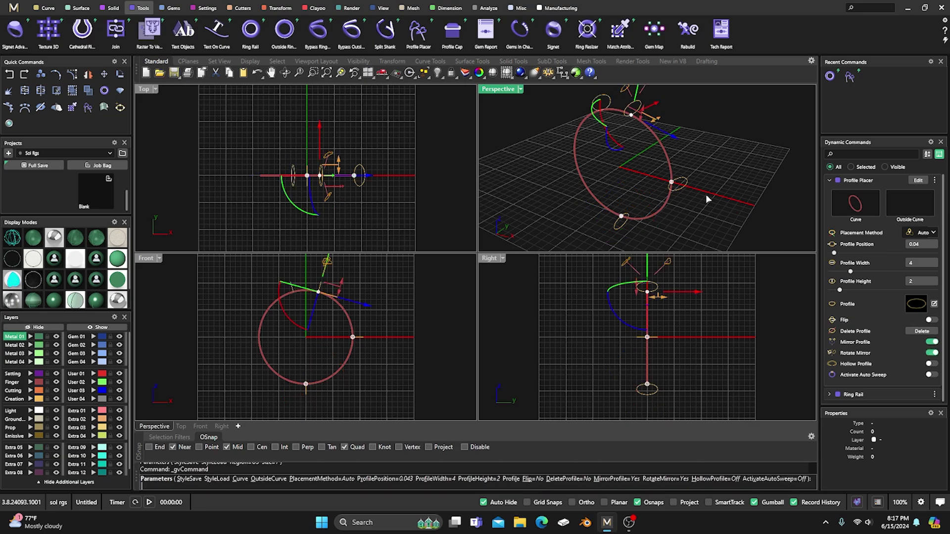
{"action": "left_click", "coordinate": [672, 182]}
{"action": "left_click", "coordinate": [932, 342]}
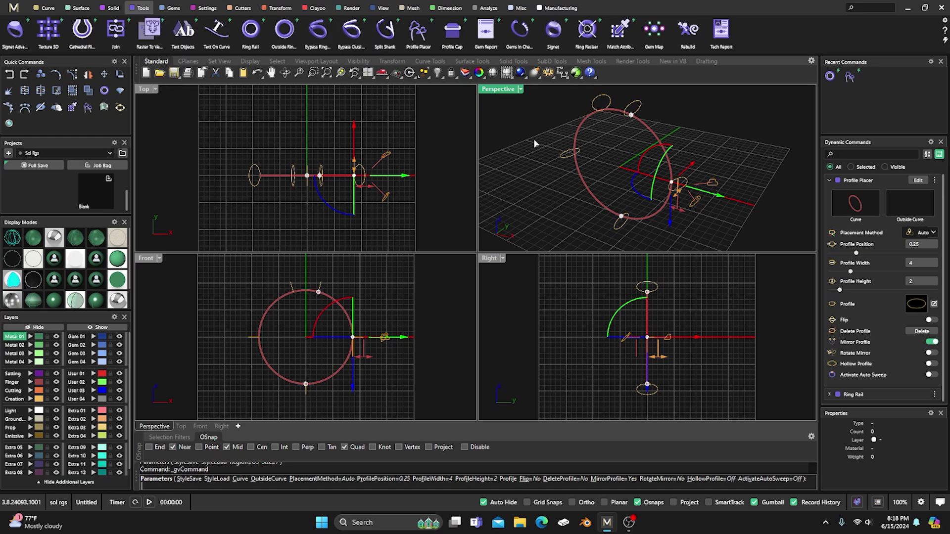
{"action": "key", "text": "Return"}
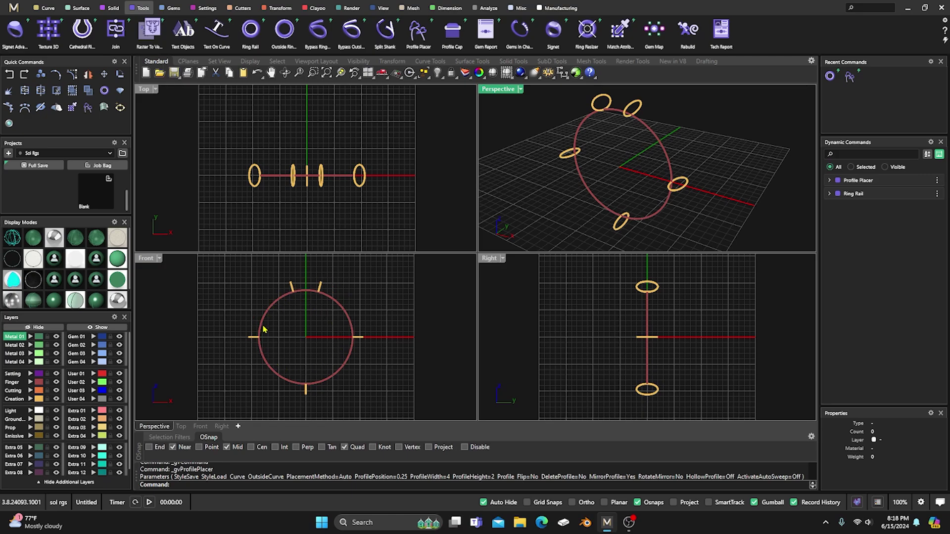
{"action": "left_click", "coordinate": [338, 305]}
{"action": "left_click", "coordinate": [389, 174]}
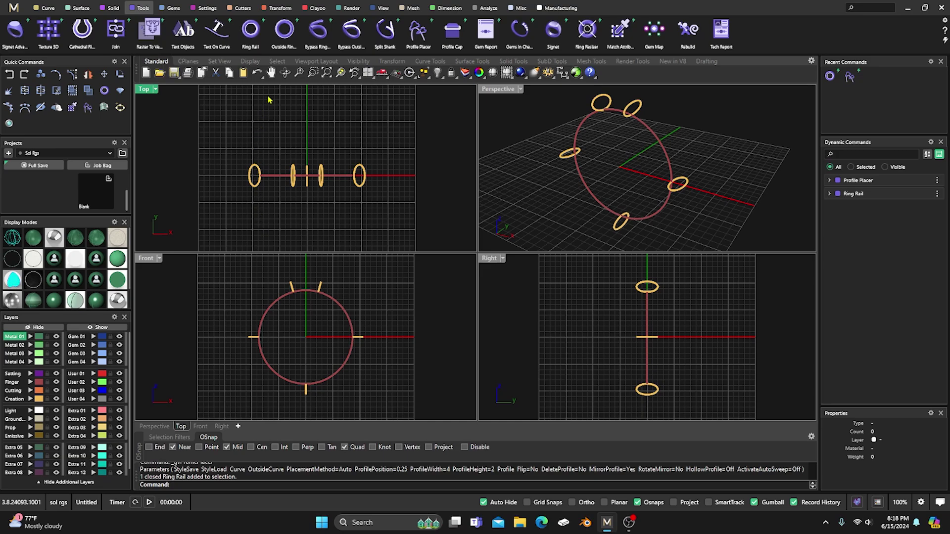
{"action": "left_click", "coordinate": [251, 32]}
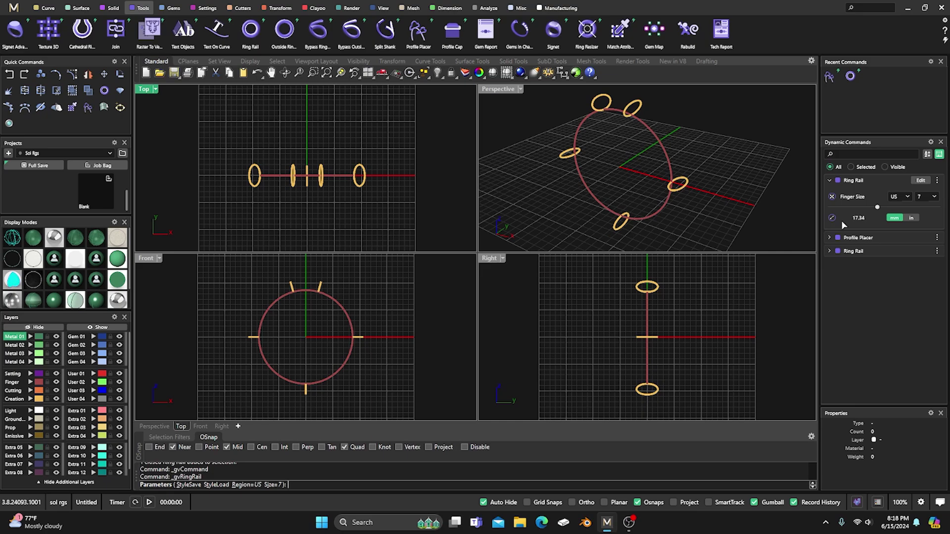
{"action": "key", "text": "Escape"}
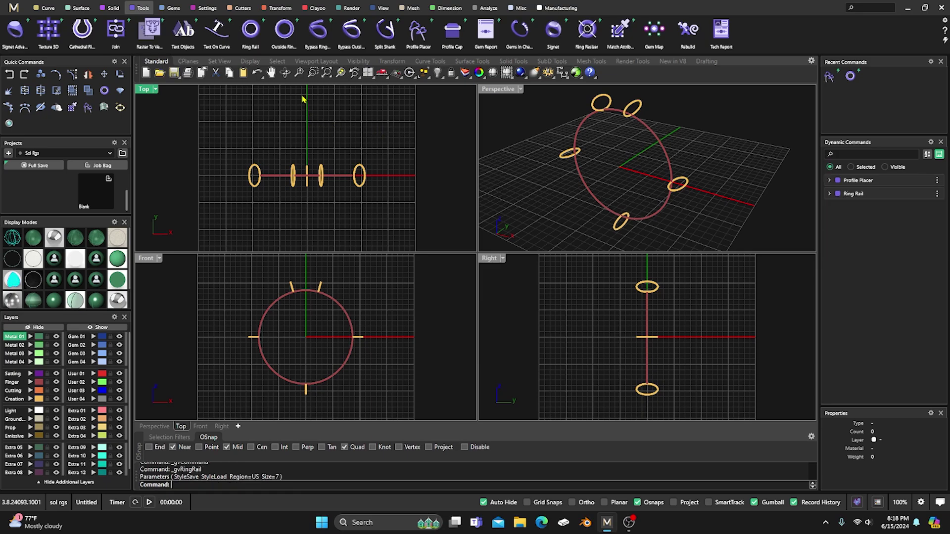
Step: Create an outside ring rail with shape 01_EU, top thickness 4.9 mm, and side and bottom thickness 2.5 mm
{"action": "left_click", "coordinate": [285, 30]}
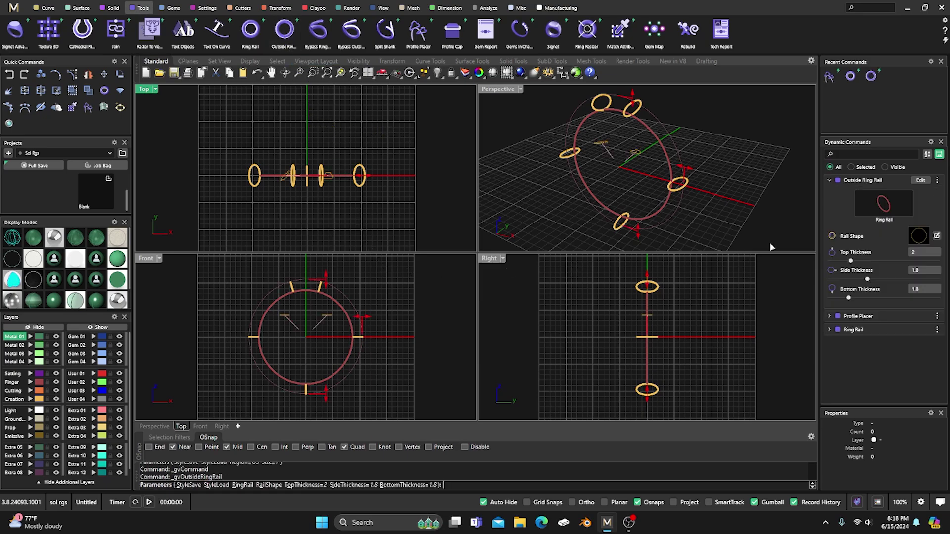
{"action": "left_click", "coordinate": [918, 237]}
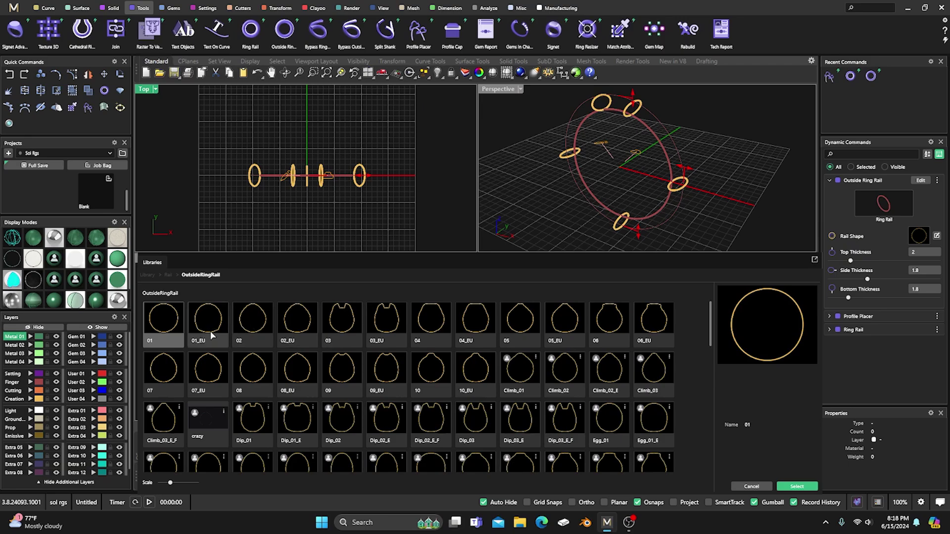
{"action": "double_click", "coordinate": [207, 320]}
{"action": "left_click_drag", "start_coordinate": [325, 282], "coordinate": [325, 267]}
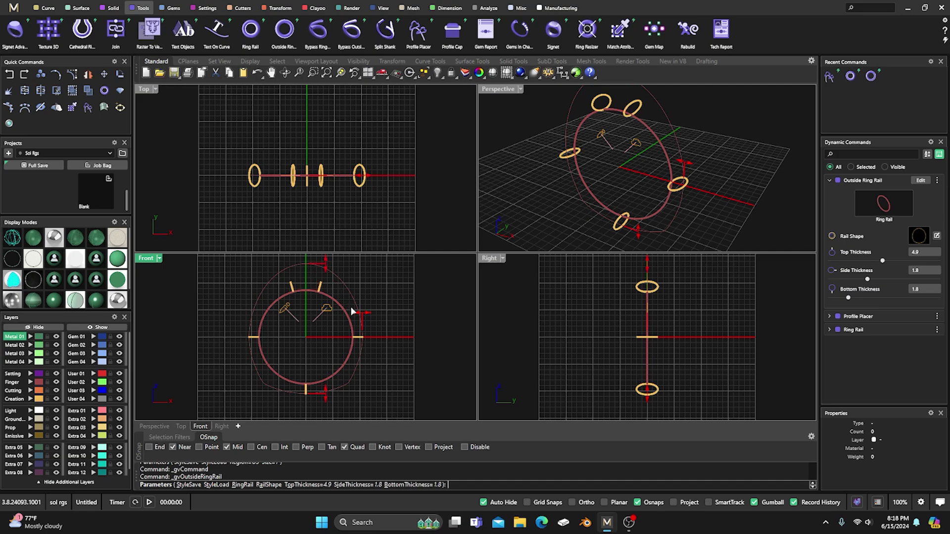
{"action": "left_click_drag", "start_coordinate": [360, 314], "coordinate": [380, 316]}
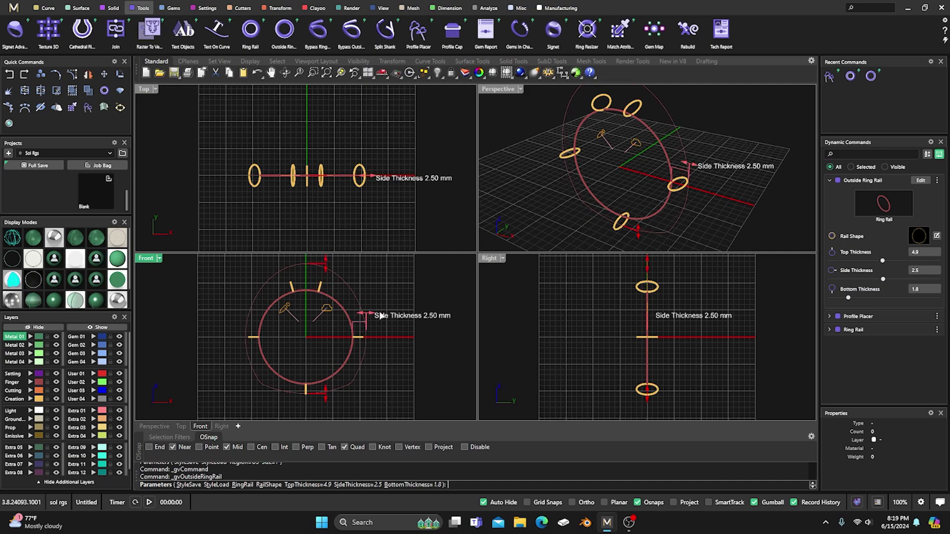
{"action": "left_click_drag", "start_coordinate": [326, 395], "coordinate": [328, 401]}
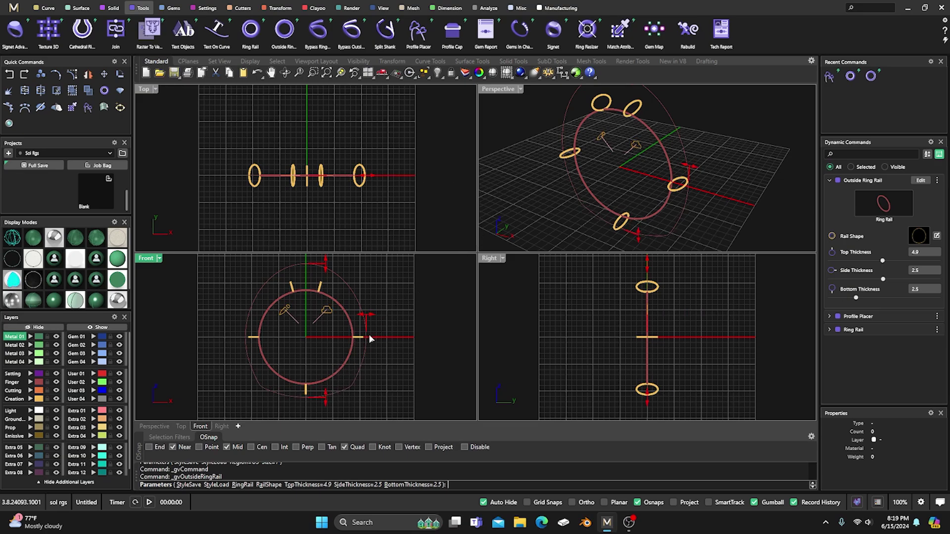
{"action": "right_click_drag", "start_coordinate": [602, 192], "coordinate": [604, 159]}
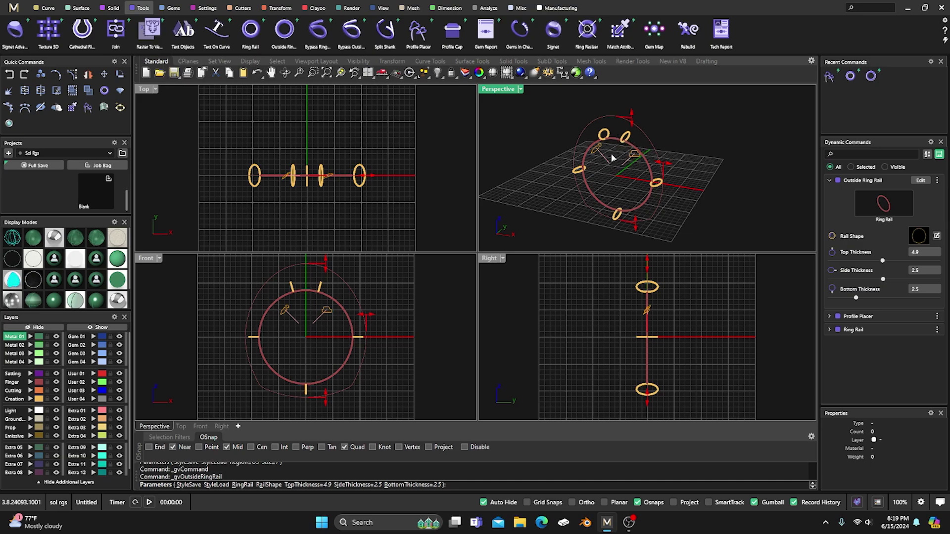
{"action": "key", "text": "Return"}
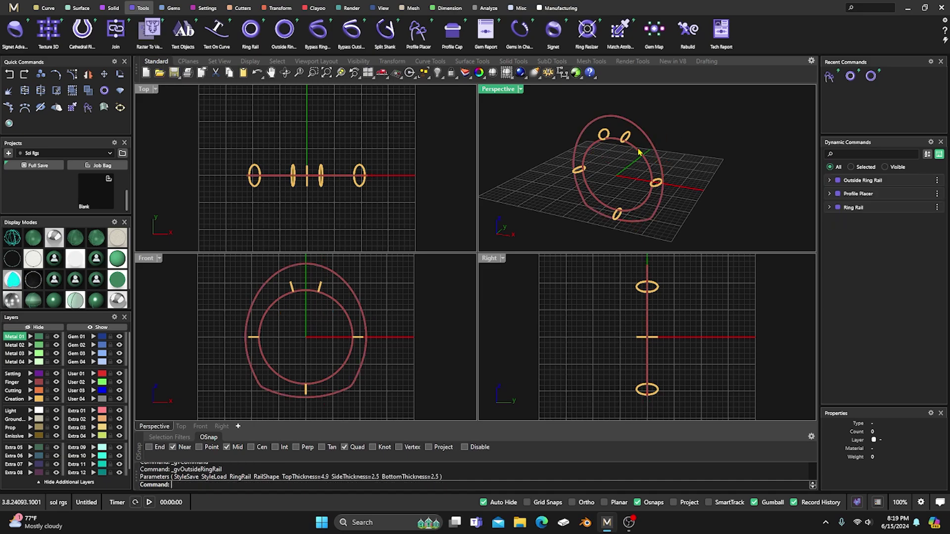
Step: Edit the placed profiles to use the outer ring rail as their outside curve
{"action": "mouse_move", "coordinate": [637, 149]}
{"action": "right_mouse_down"}
{"action": "mouse_move", "coordinate": [624, 188]}
{"action": "mouse_move", "coordinate": [632, 155]}
{"action": "mouse_move", "coordinate": [634, 165]}
{"action": "right_mouse_up"}
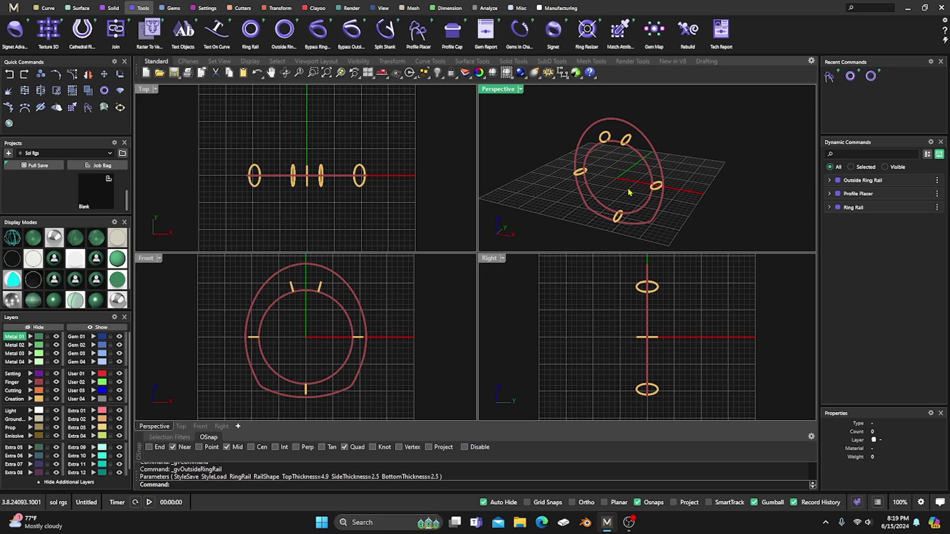
{"action": "right_click_drag", "start_coordinate": [622, 153], "coordinate": [632, 172]}
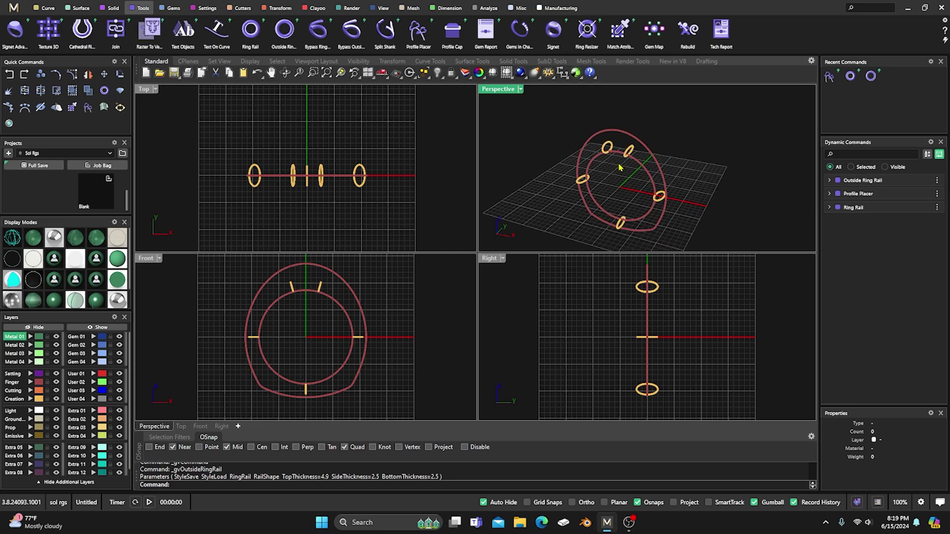
{"action": "left_click", "coordinate": [630, 151]}
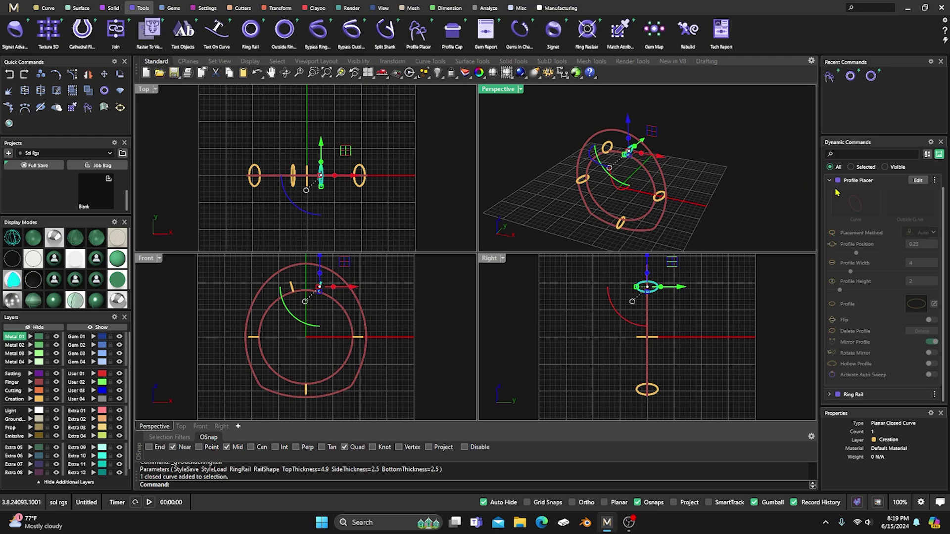
{"action": "left_click", "coordinate": [918, 181]}
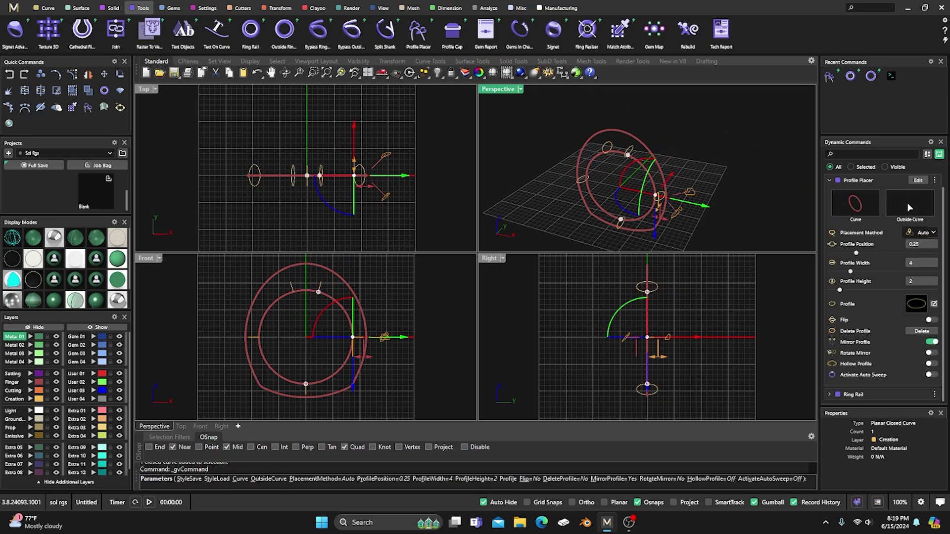
{"action": "left_click", "coordinate": [909, 207]}
{"action": "left_click", "coordinate": [644, 148]}
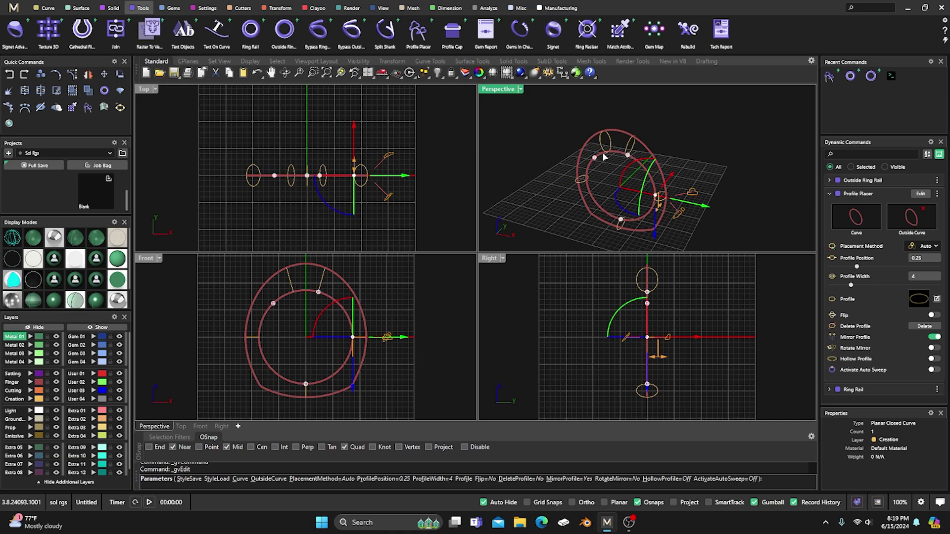
{"action": "right_click", "coordinate": [679, 118]}
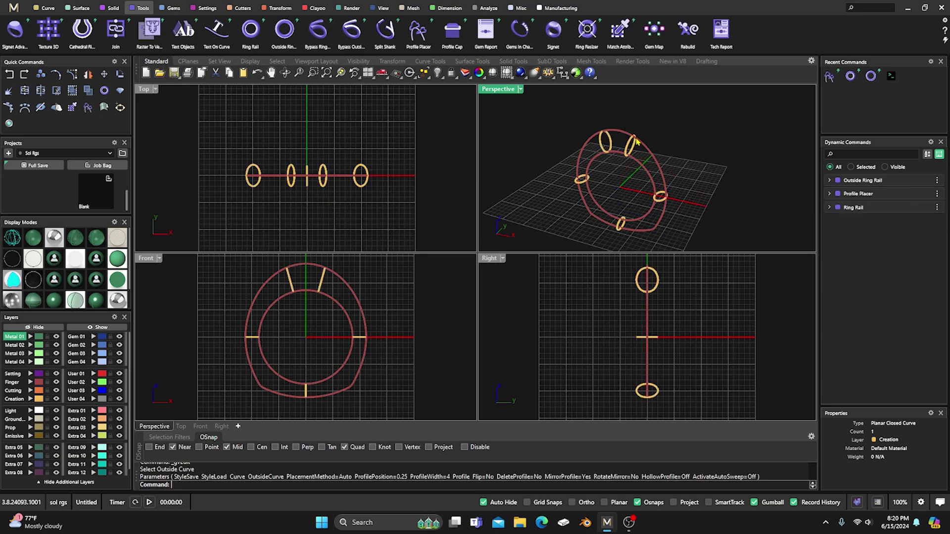
Step: Create an open Sweep 2 along the inner and outer rails through all five profiles, and display it shaded
{"action": "left_click", "coordinate": [78, 8]}
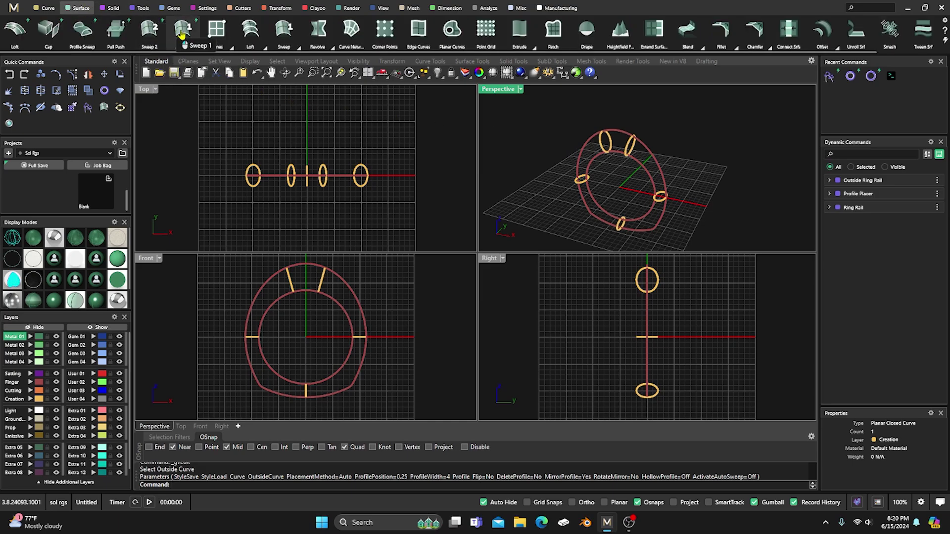
{"action": "left_click", "coordinate": [149, 30]}
{"action": "left_click", "coordinate": [646, 169]}
{"action": "left_click", "coordinate": [655, 159]}
{"action": "left_click", "coordinate": [38, 399]}
{"action": "key", "text": "Return"}
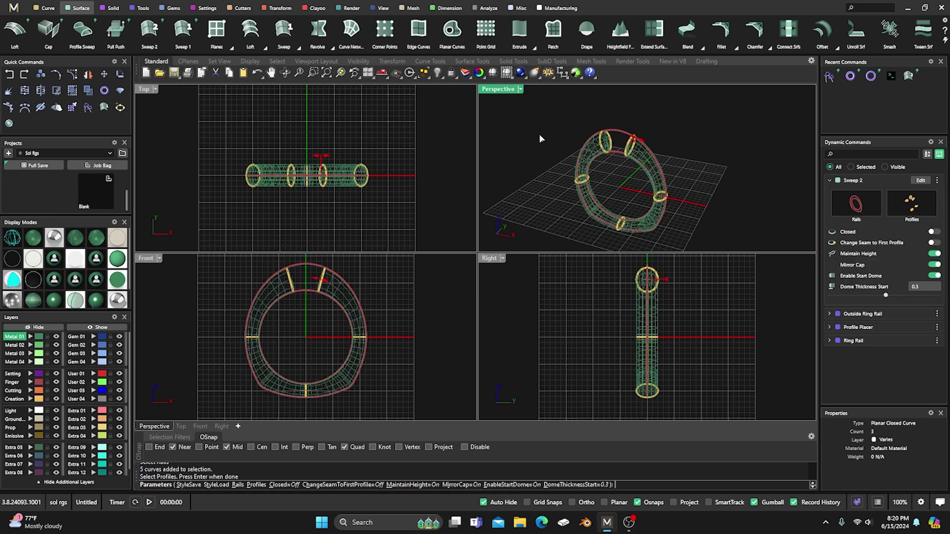
{"action": "left_click", "coordinate": [52, 303]}
{"action": "right_click_drag", "start_coordinate": [688, 204], "coordinate": [669, 194]}
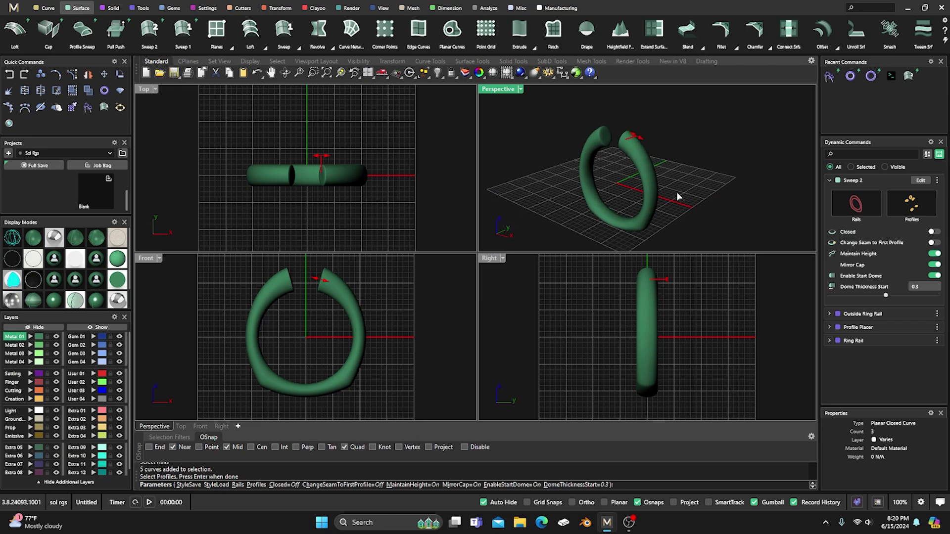
{"action": "key", "text": "Return"}
Step: Examine the swept ring shank in shaded display modes with and without the construction curves
{"action": "right_click_drag", "start_coordinate": [597, 216], "coordinate": [638, 215]}
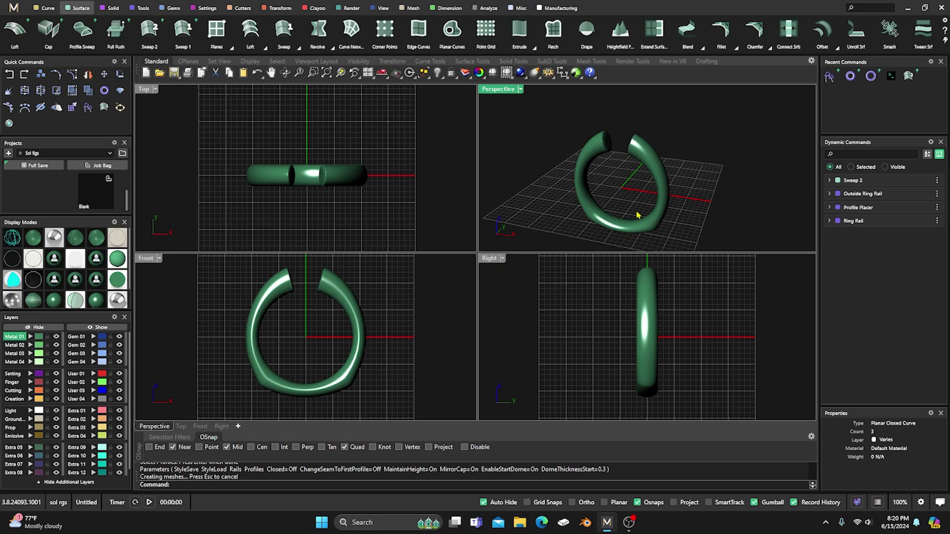
{"action": "left_click", "coordinate": [94, 301]}
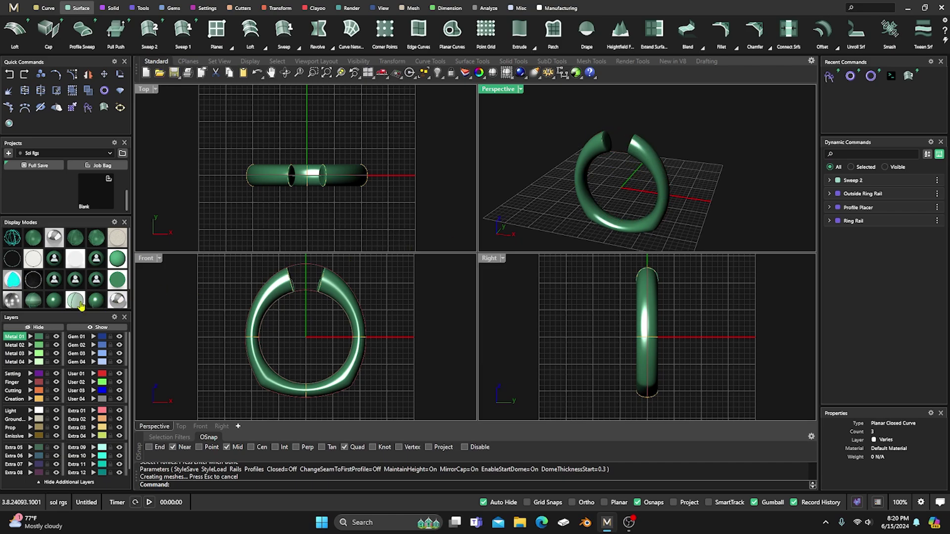
{"action": "right_click_drag", "start_coordinate": [643, 173], "coordinate": [625, 174]}
{"action": "scroll", "coordinate": [625, 166], "scroll_direction": "up", "scroll_amount": 4}
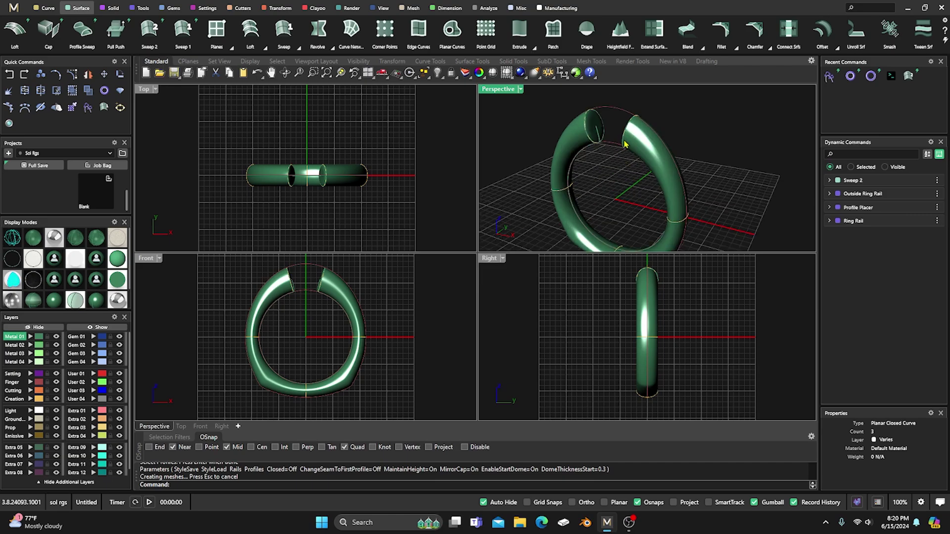
{"action": "scroll", "coordinate": [626, 143], "scroll_direction": "down", "scroll_amount": 3}
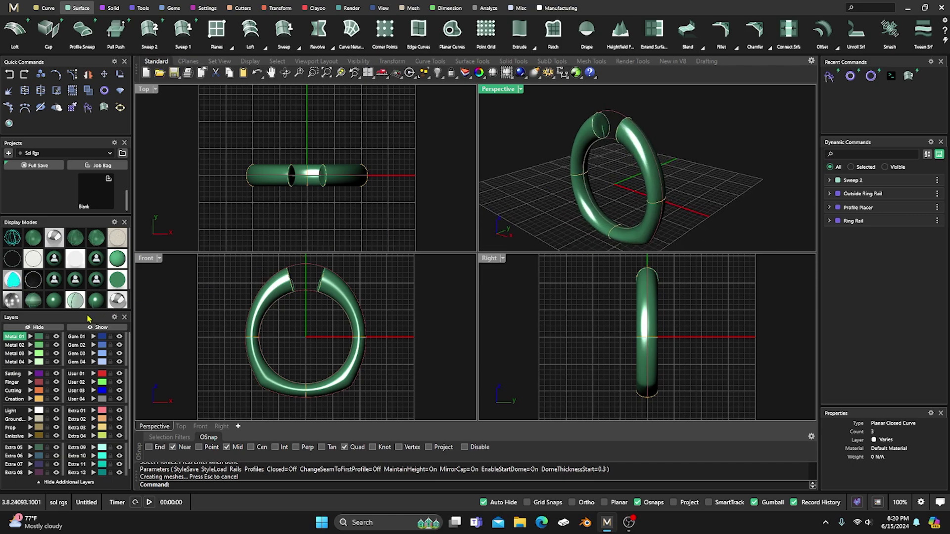
{"action": "left_click", "coordinate": [54, 303]}
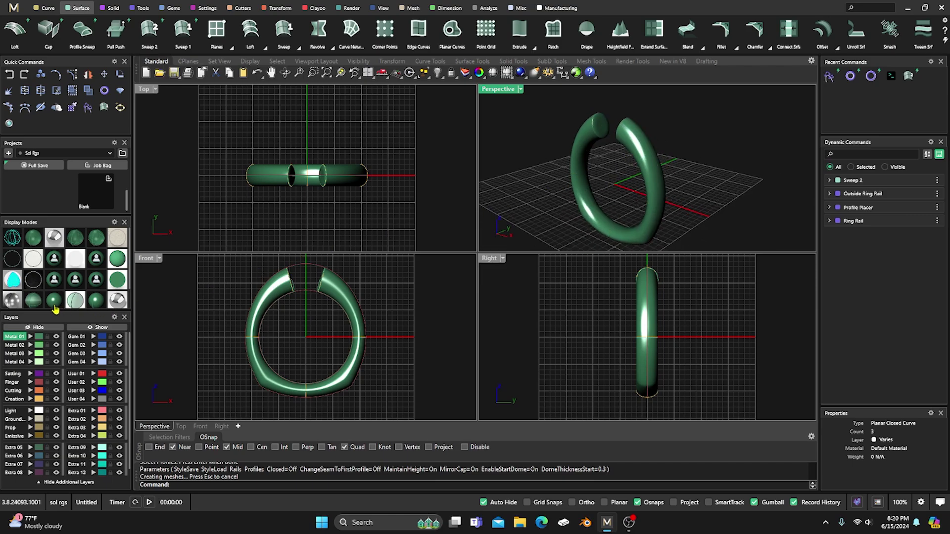
Step: Compare the ring shank across several shaded display modes, then view it with its construction curves shown
{"action": "left_click", "coordinate": [93, 301]}
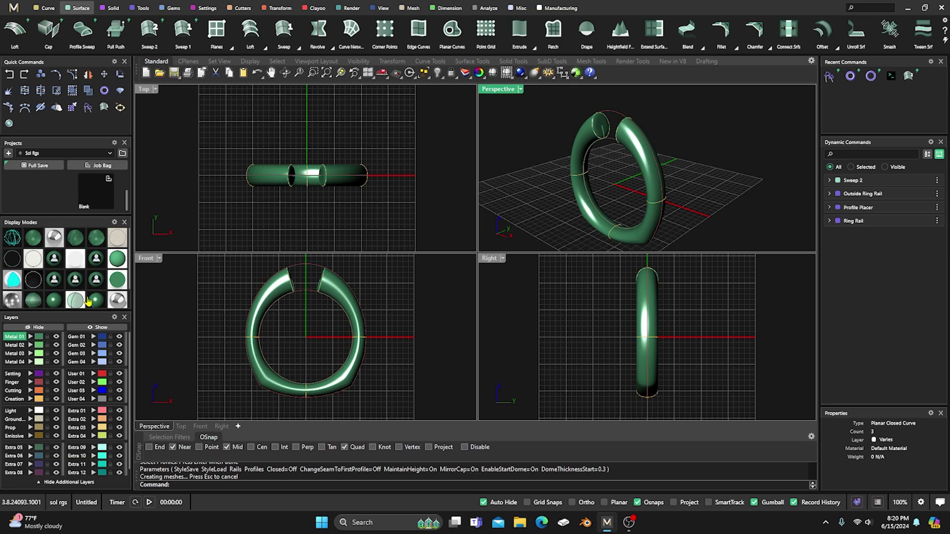
{"action": "left_click", "coordinate": [32, 239]}
{"action": "left_click", "coordinate": [56, 304]}
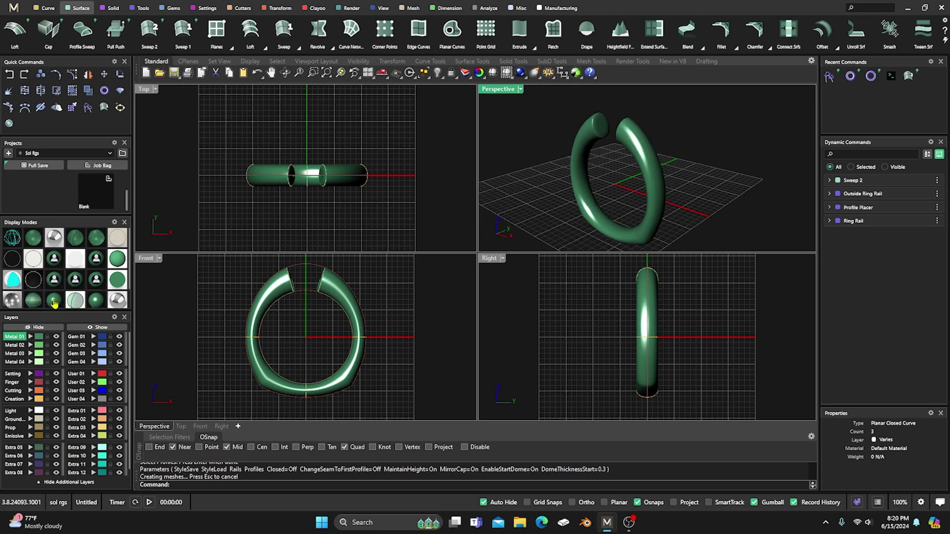
{"action": "right_click_drag", "start_coordinate": [619, 184], "coordinate": [635, 197]}
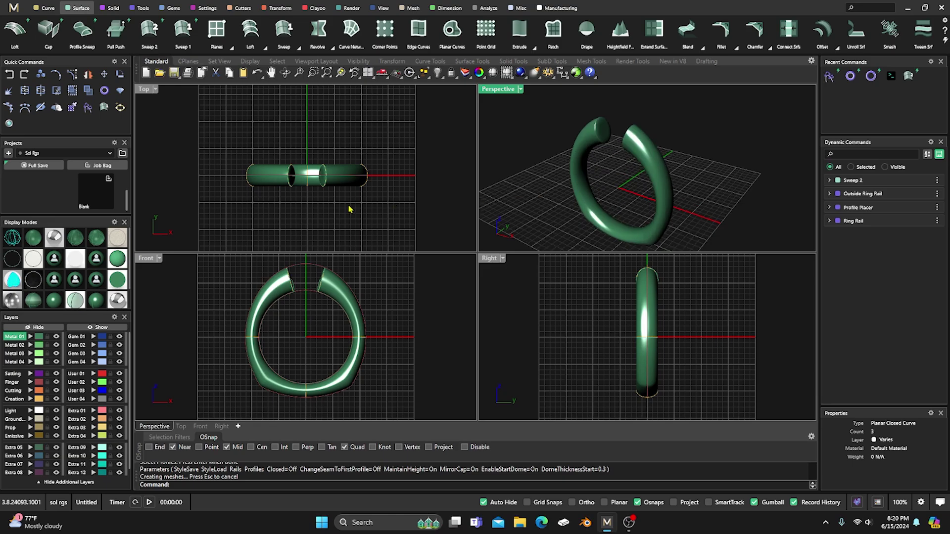
{"action": "left_click", "coordinate": [94, 300]}
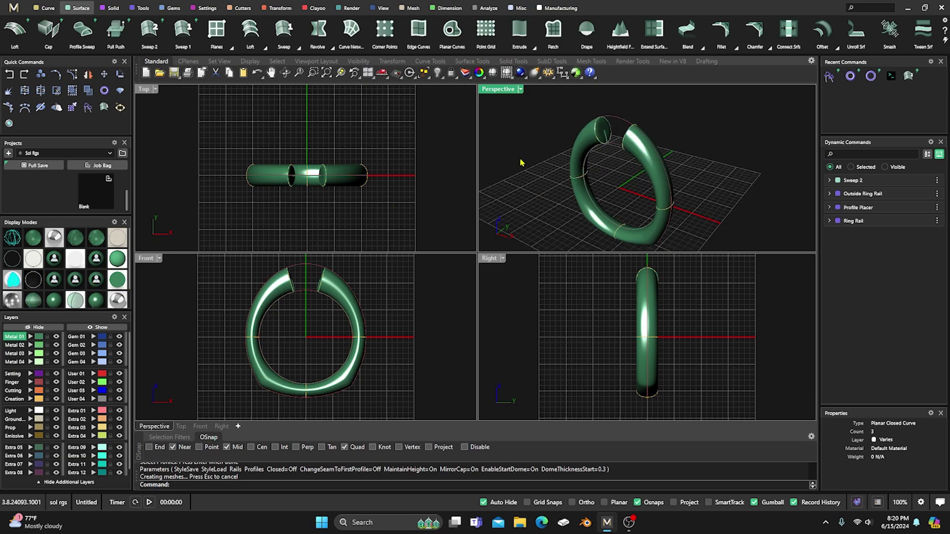
{"action": "scroll", "coordinate": [615, 180], "scroll_direction": "up", "scroll_amount": 5}
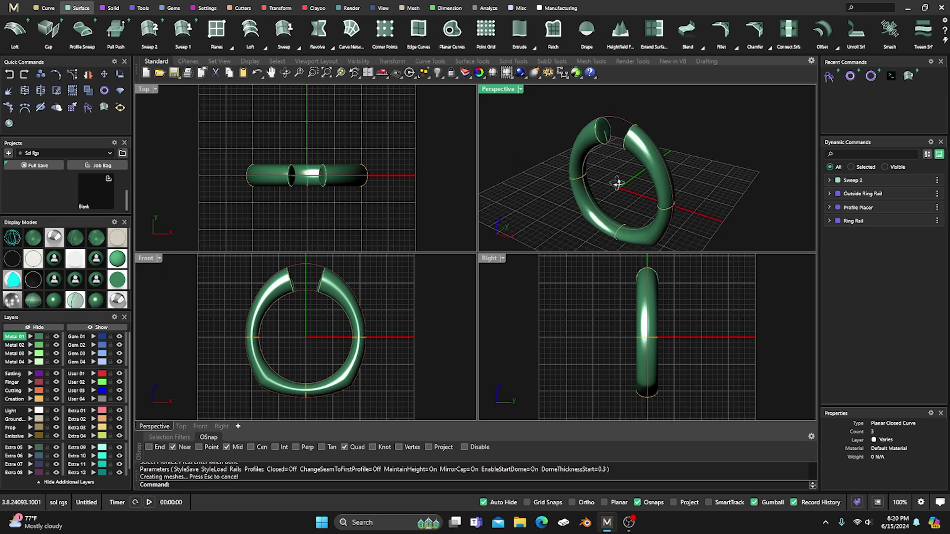
{"action": "scroll", "coordinate": [619, 183], "scroll_direction": "down", "scroll_amount": 5}
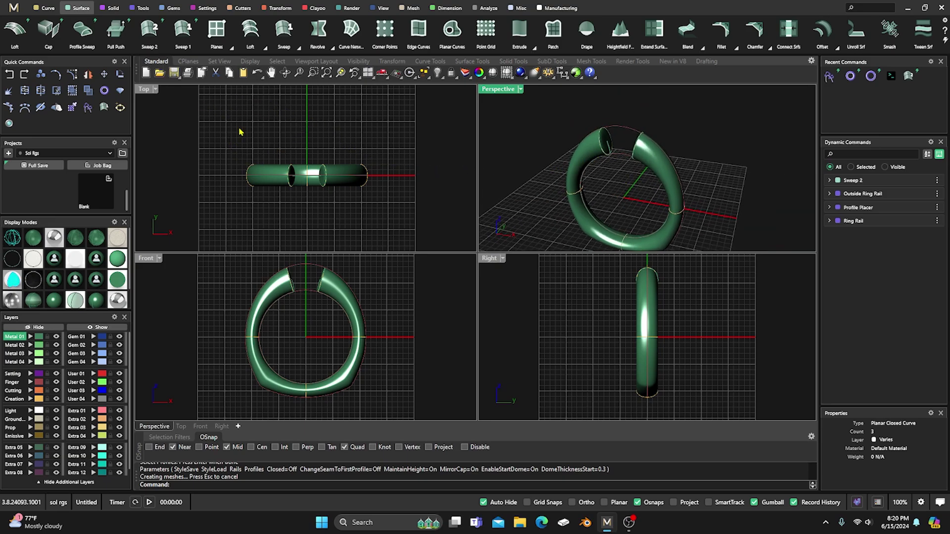
Step: Place a round diamond above the shank's opening with Gem on Ring Rail, using girdle placement and a Z offset of 5.6
{"action": "left_click", "coordinate": [173, 9]}
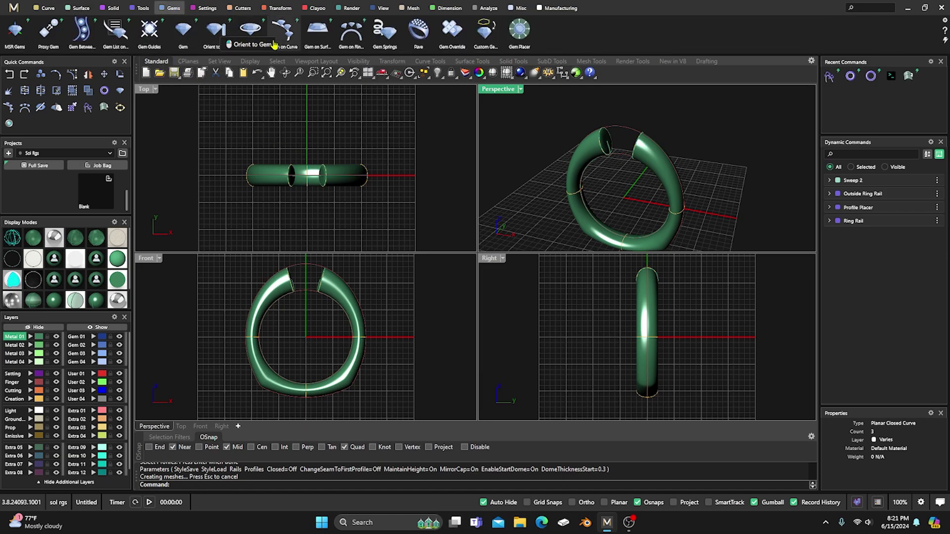
{"action": "left_click", "coordinate": [351, 32]}
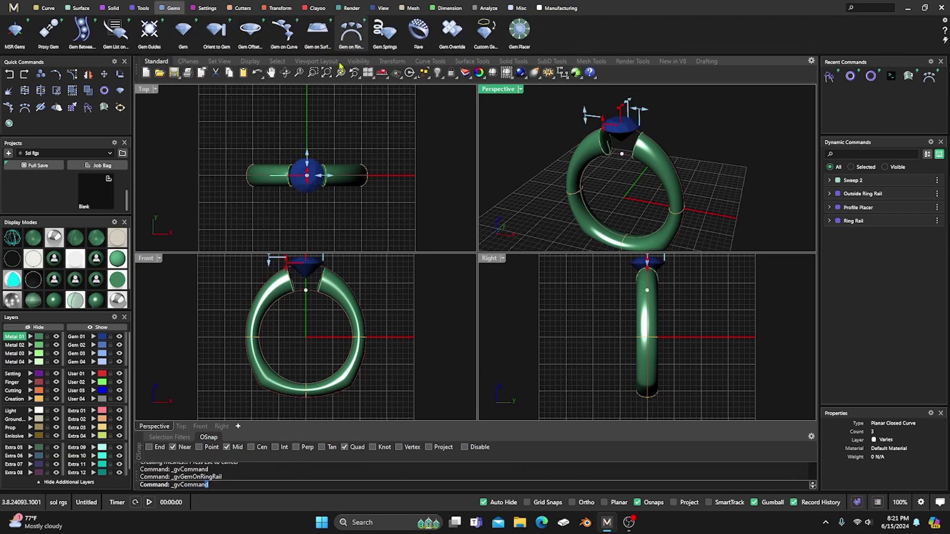
{"action": "right_click_drag", "start_coordinate": [313, 332], "coordinate": [316, 352]}
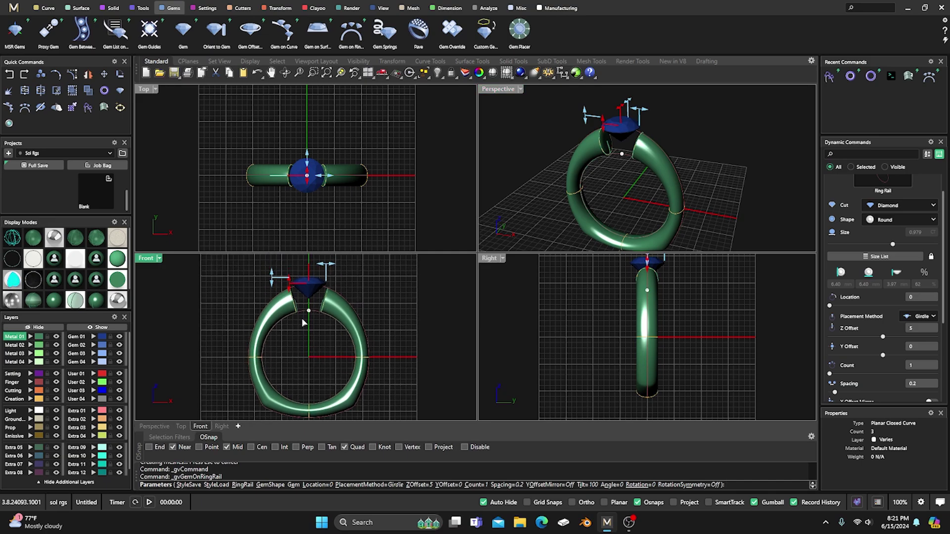
{"action": "scroll", "coordinate": [293, 308], "scroll_direction": "up", "scroll_amount": 2}
{"action": "left_click_drag", "start_coordinate": [293, 278], "coordinate": [295, 277]}
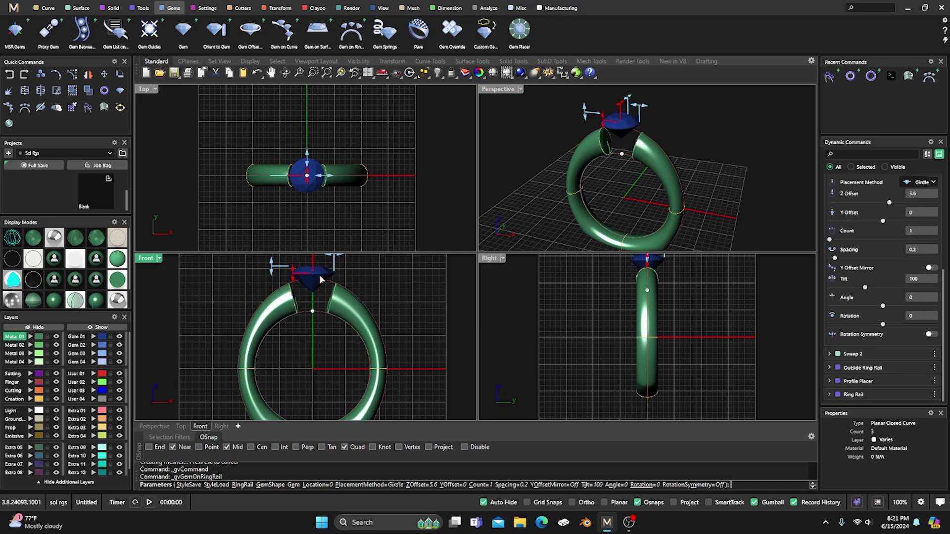
{"action": "right_click", "coordinate": [377, 272]}
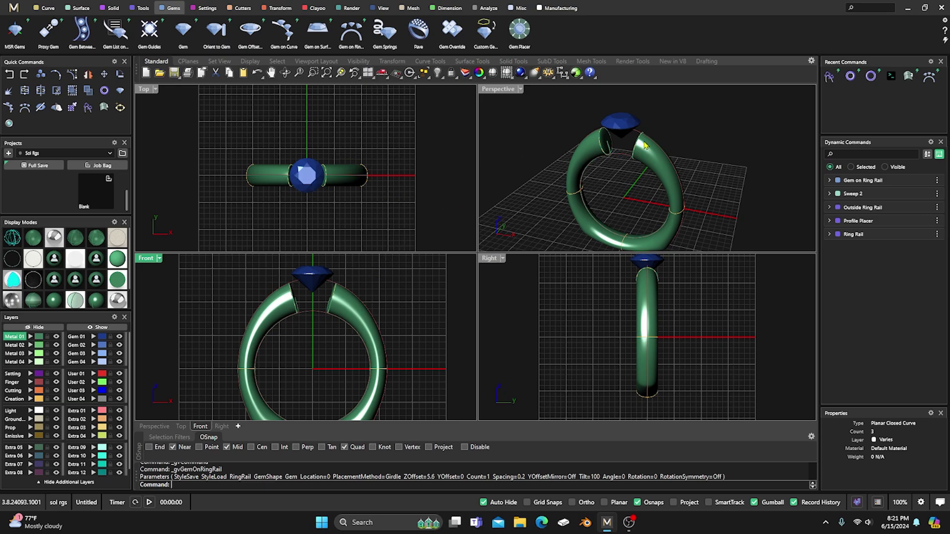
Step: Add a Head setting to the round gem at the top of the ring
{"action": "scroll", "coordinate": [643, 145], "scroll_direction": "down", "scroll_amount": 3}
{"action": "right_click_drag", "start_coordinate": [642, 145], "coordinate": [606, 172]}
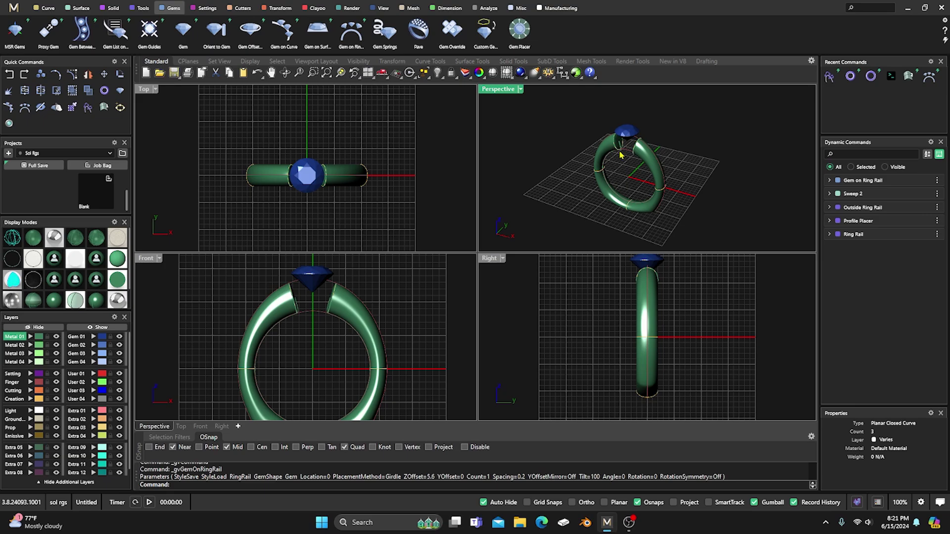
{"action": "left_click", "coordinate": [627, 134]}
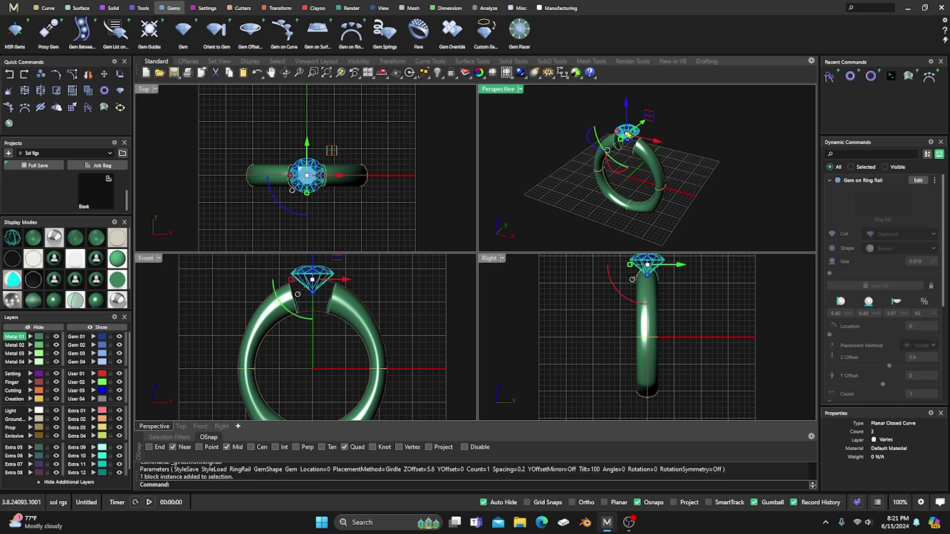
{"action": "left_click", "coordinate": [208, 8]}
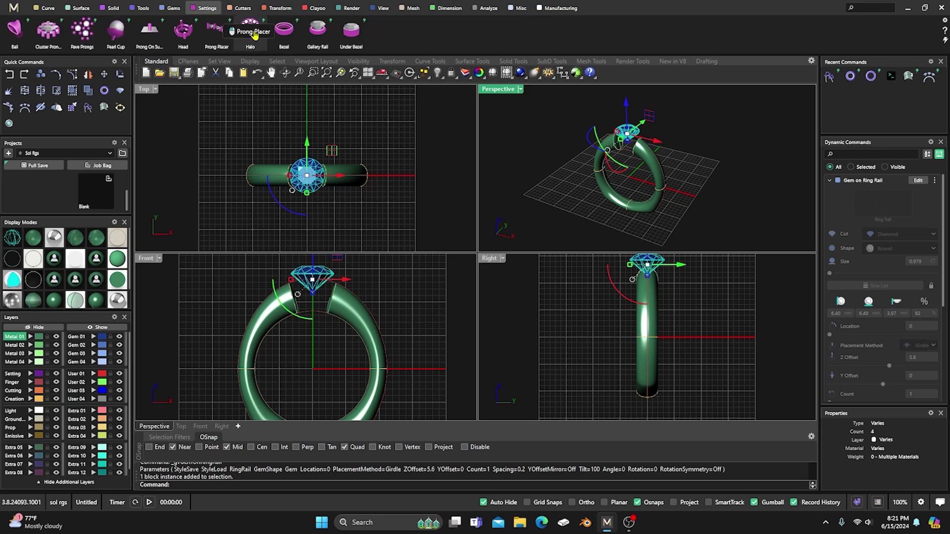
{"action": "left_click", "coordinate": [184, 32]}
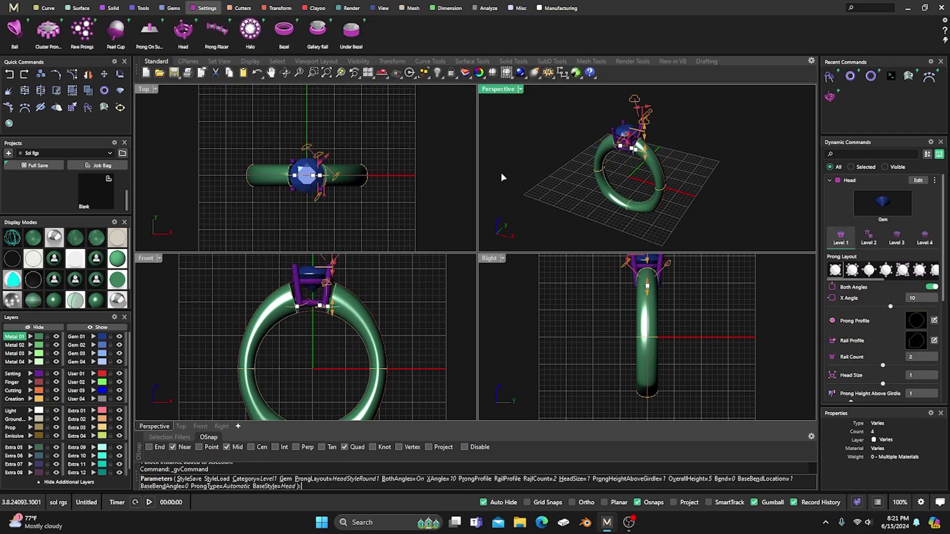
Step: Apply the saved 4 Prong Ribbed Rail style to the head, check its fit between the shank ends and accept it
{"action": "left_click", "coordinate": [934, 181]}
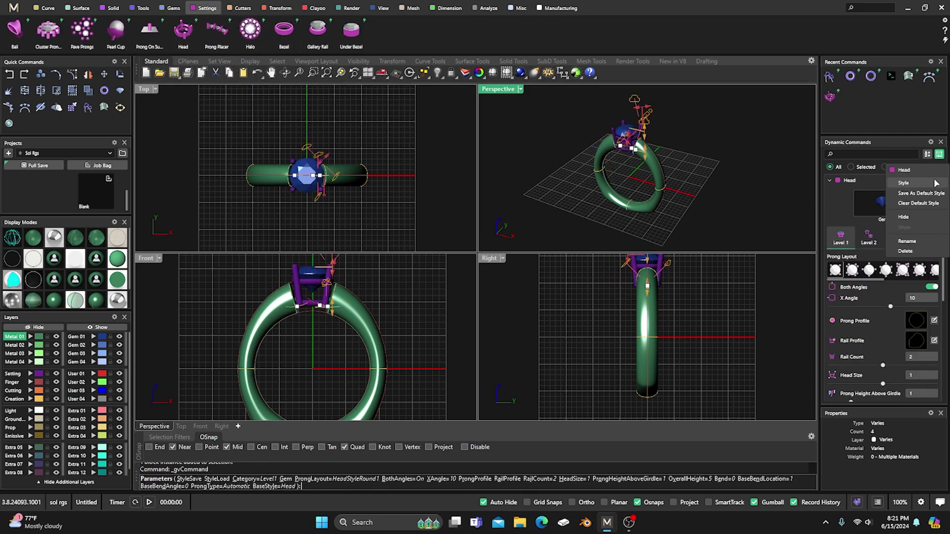
{"action": "left_click", "coordinate": [901, 182]}
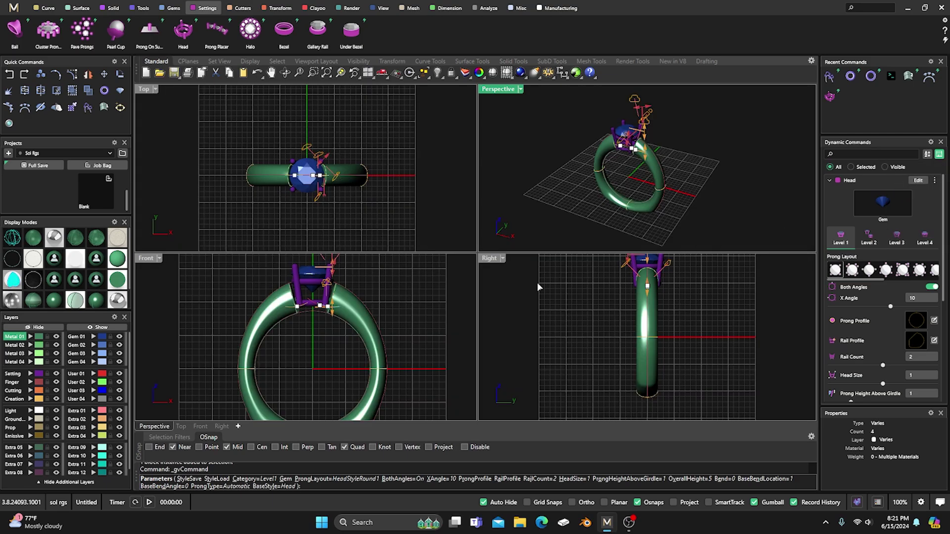
{"action": "scroll", "coordinate": [540, 359], "scroll_direction": "down", "scroll_amount": 2}
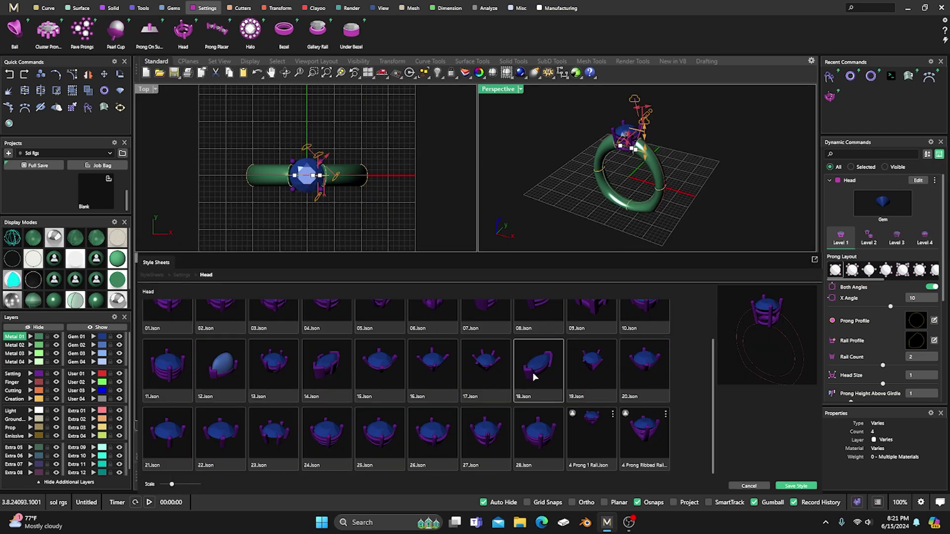
{"action": "double_click", "coordinate": [645, 429]}
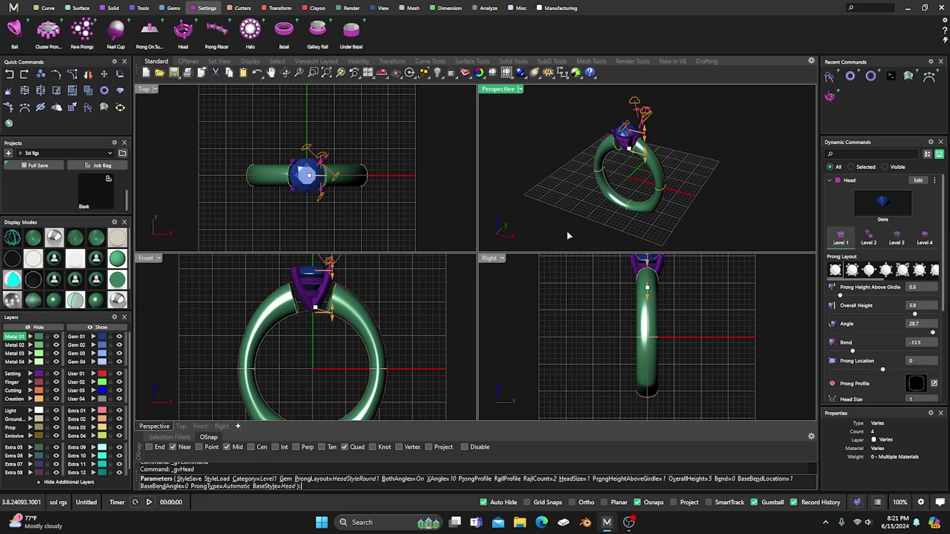
{"action": "right_click_drag", "start_coordinate": [590, 191], "coordinate": [631, 160]}
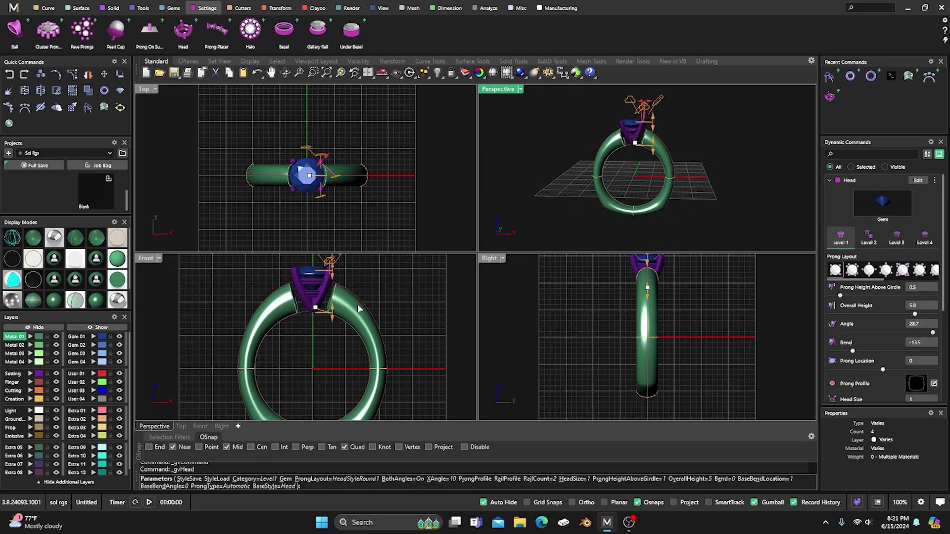
{"action": "scroll", "coordinate": [324, 308], "scroll_direction": "up", "scroll_amount": 6}
{"action": "right_click_drag", "start_coordinate": [296, 343], "coordinate": [303, 358]}
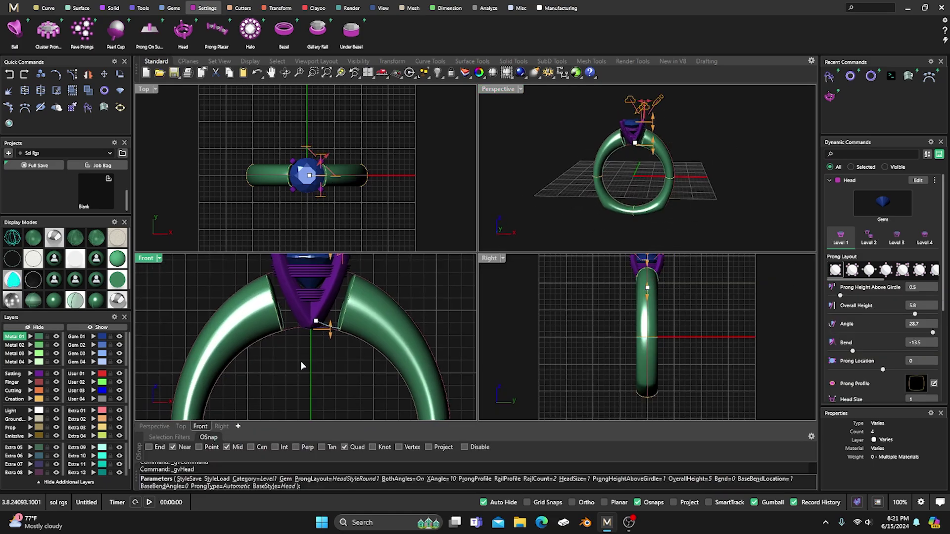
{"action": "scroll", "coordinate": [301, 361], "scroll_direction": "down", "scroll_amount": 4}
{"action": "right_click", "coordinate": [301, 360]}
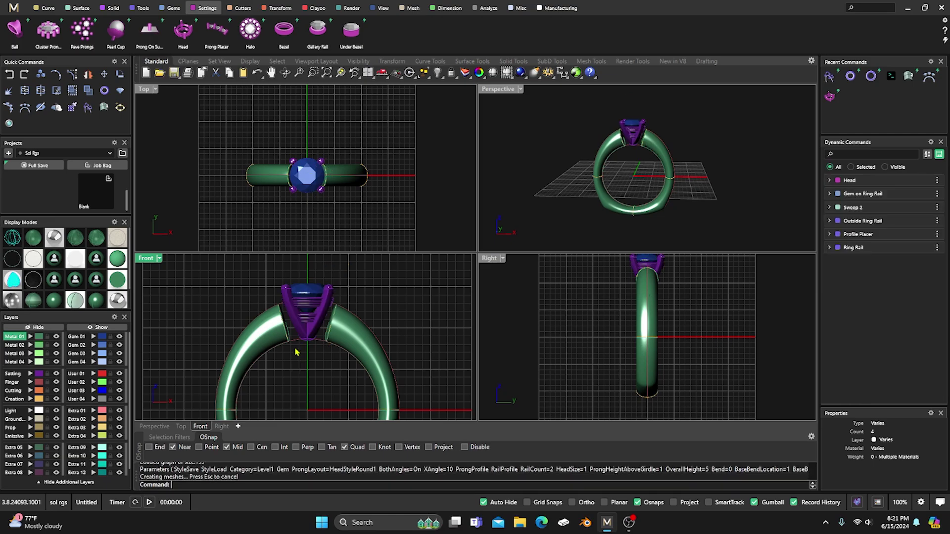
Step: Edit the gem on the ring rail to raise its Z offset to 6.3
{"action": "left_click", "coordinate": [310, 295]}
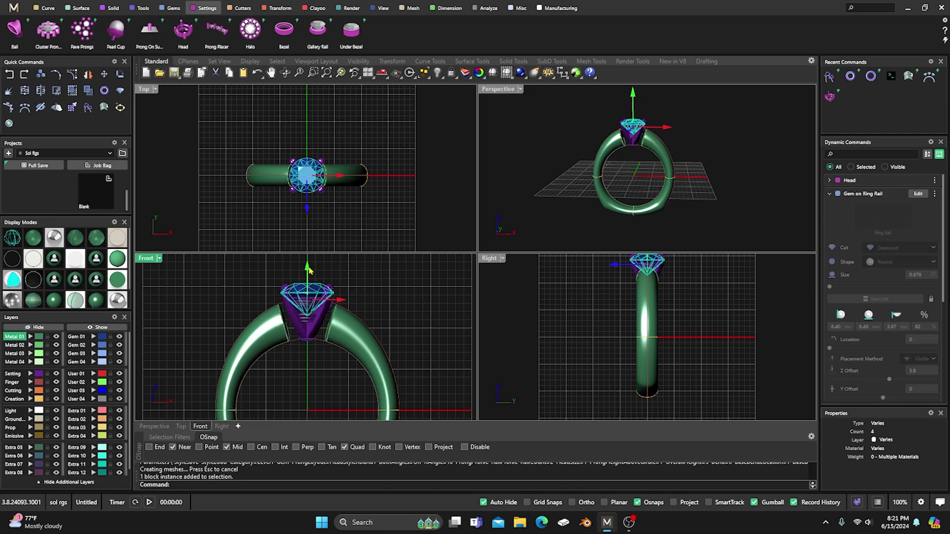
{"action": "left_click", "coordinate": [917, 194]}
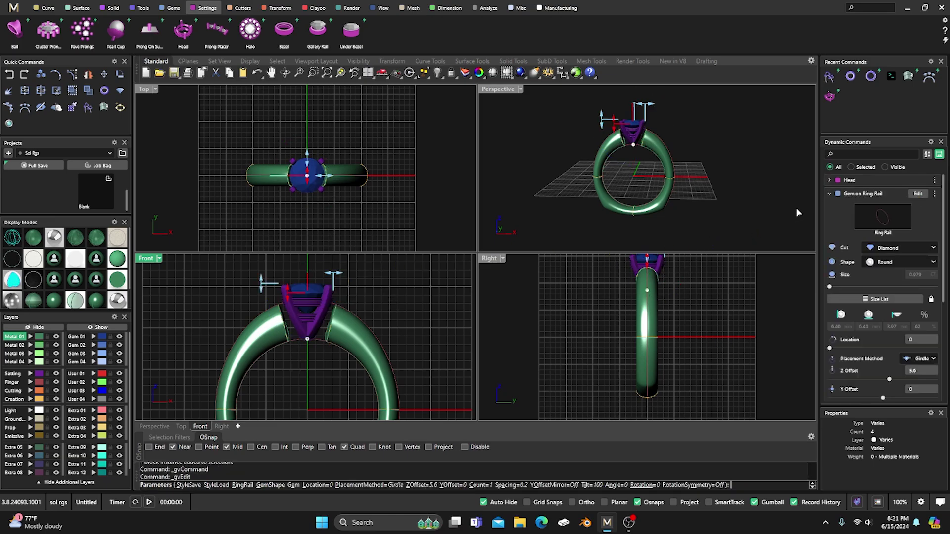
{"action": "left_click_drag", "start_coordinate": [287, 296], "coordinate": [304, 337]}
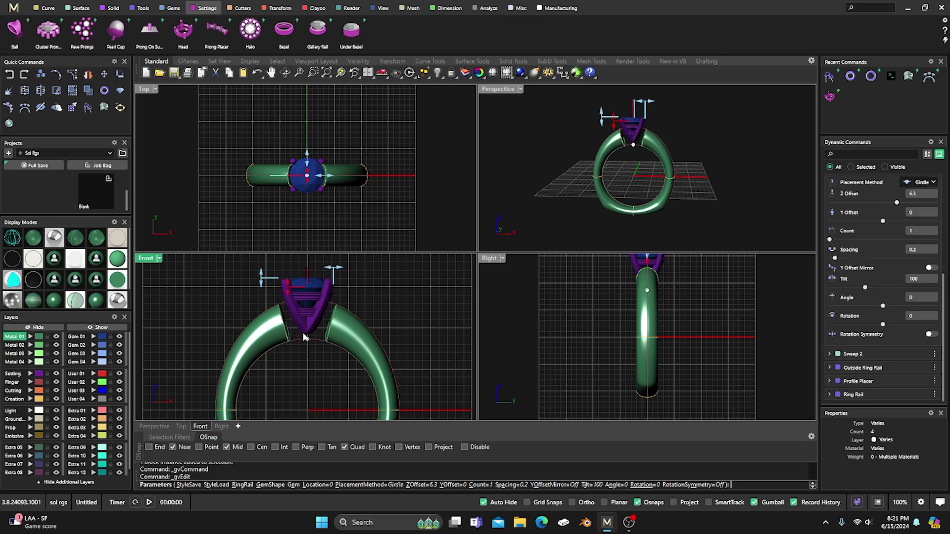
{"action": "key", "text": "Return"}
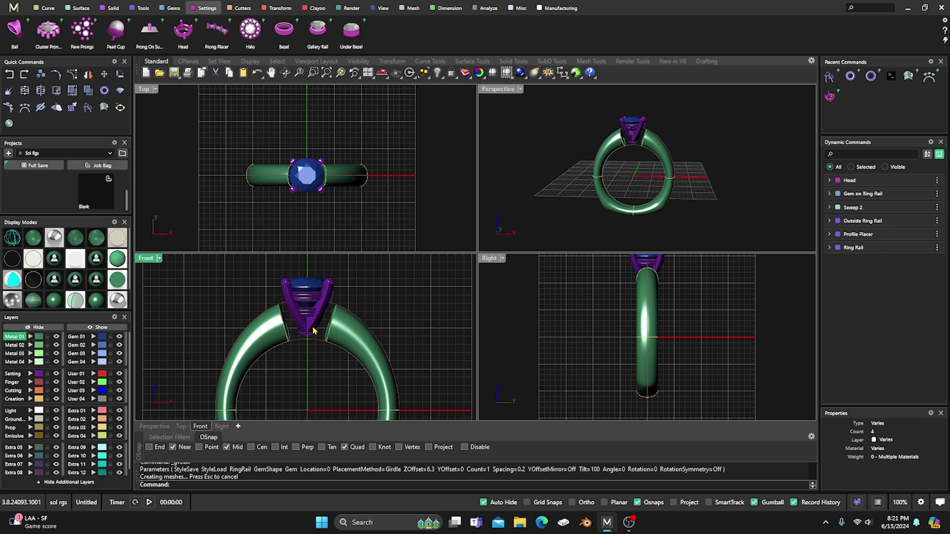
Step: Place a new profile on the inner ring rail with Profile Placer at position 0.942, beside the shank's open end
{"action": "right_click_drag", "start_coordinate": [638, 188], "coordinate": [647, 191]}
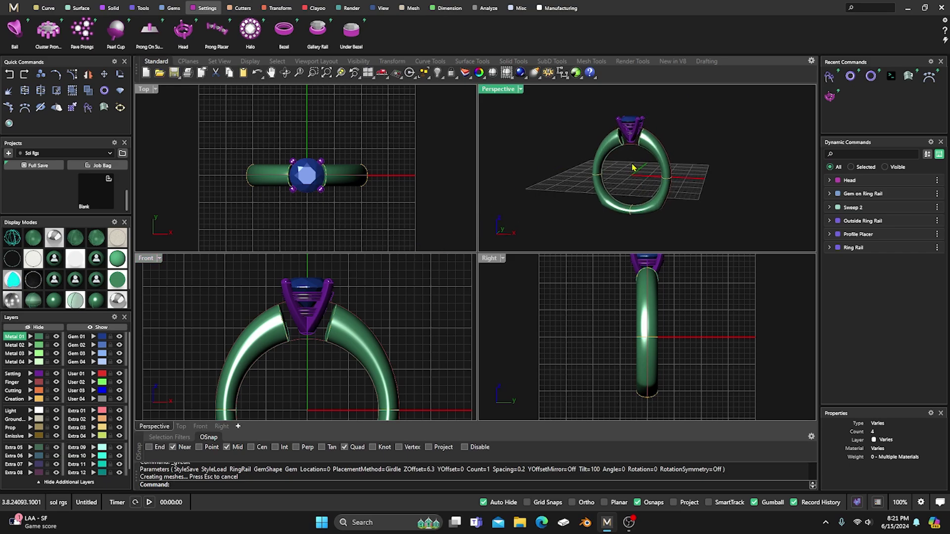
{"action": "scroll", "coordinate": [637, 168], "scroll_direction": "up", "scroll_amount": 5}
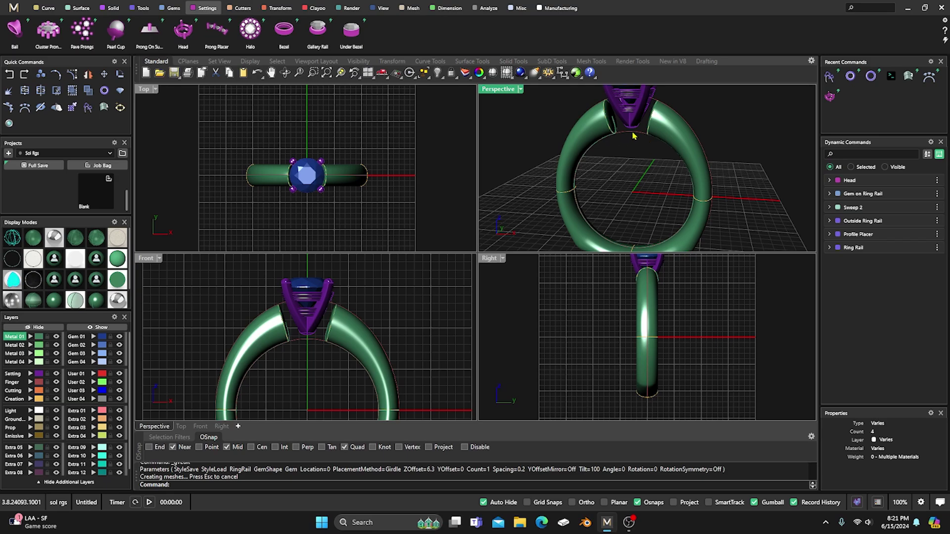
{"action": "left_click", "coordinate": [637, 138]}
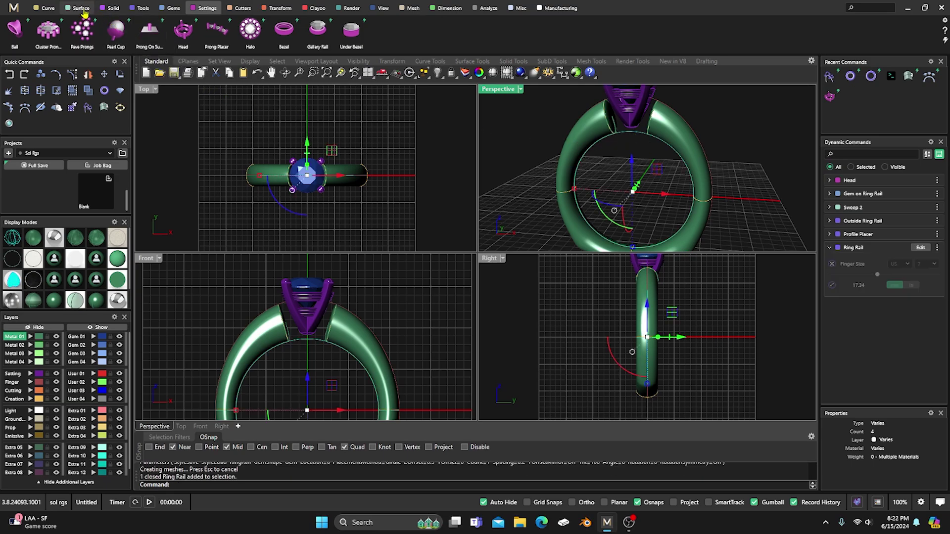
{"action": "left_click", "coordinate": [132, 9]}
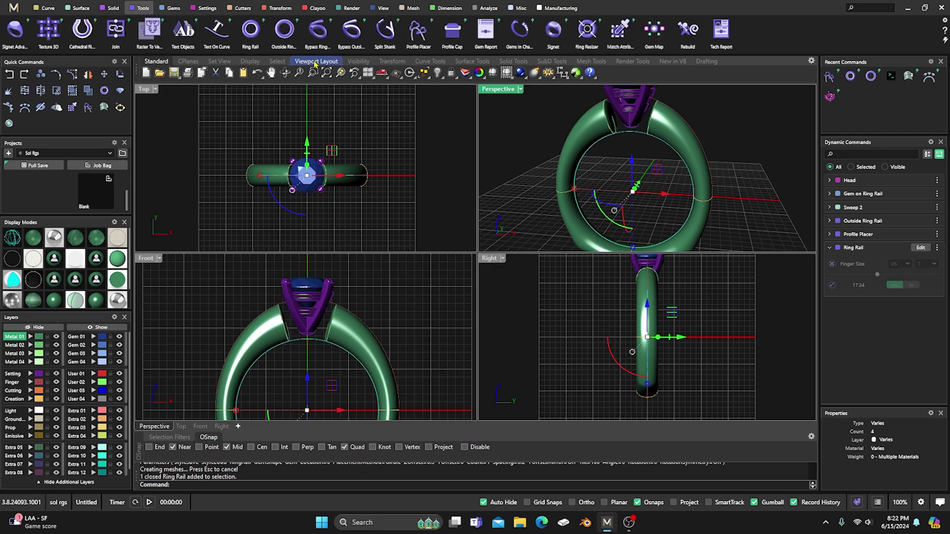
{"action": "left_click", "coordinate": [418, 31]}
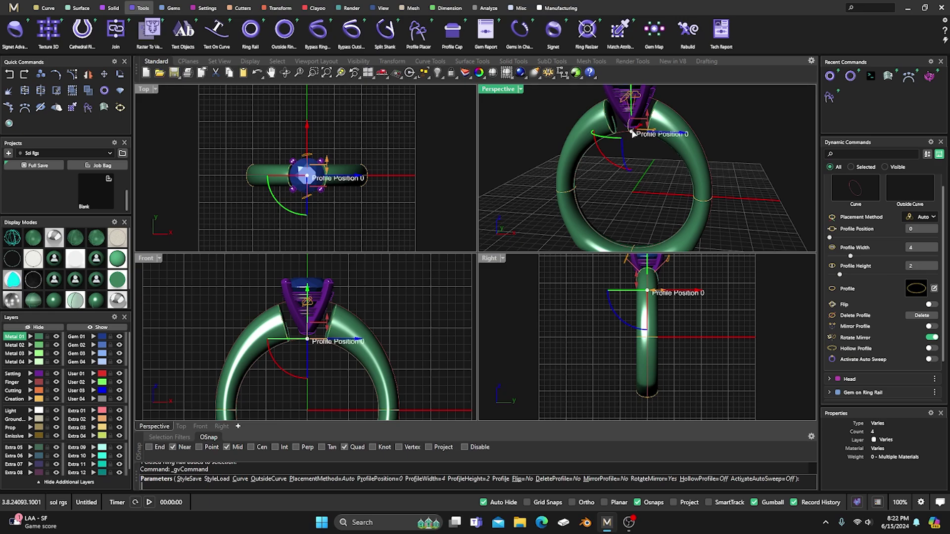
{"action": "left_click_drag", "start_coordinate": [632, 132], "coordinate": [611, 138]}
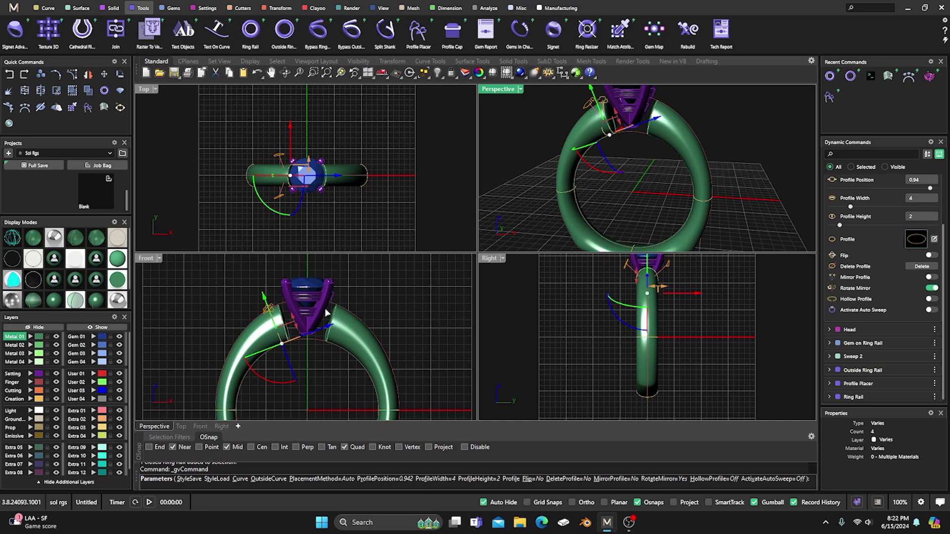
Step: Give the new profile a rectangular shape, 2 mm wide and 1.5 mm high, mirror it to the other side and accept
{"action": "left_click", "coordinate": [916, 239]}
{"action": "double_click", "coordinate": [212, 319]}
{"action": "right_click_drag", "start_coordinate": [586, 218], "coordinate": [564, 212]}
{"action": "scroll", "coordinate": [619, 143], "scroll_direction": "up", "scroll_amount": 4}
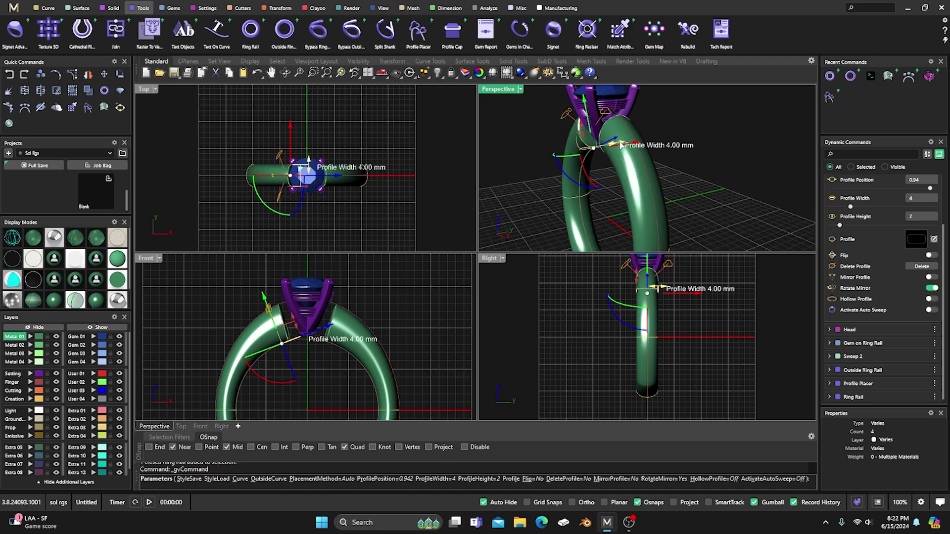
{"action": "left_click_drag", "start_coordinate": [621, 145], "coordinate": [602, 148]}
{"action": "right_click_drag", "start_coordinate": [596, 198], "coordinate": [607, 152]}
{"action": "left_click_drag", "start_coordinate": [596, 132], "coordinate": [599, 139]}
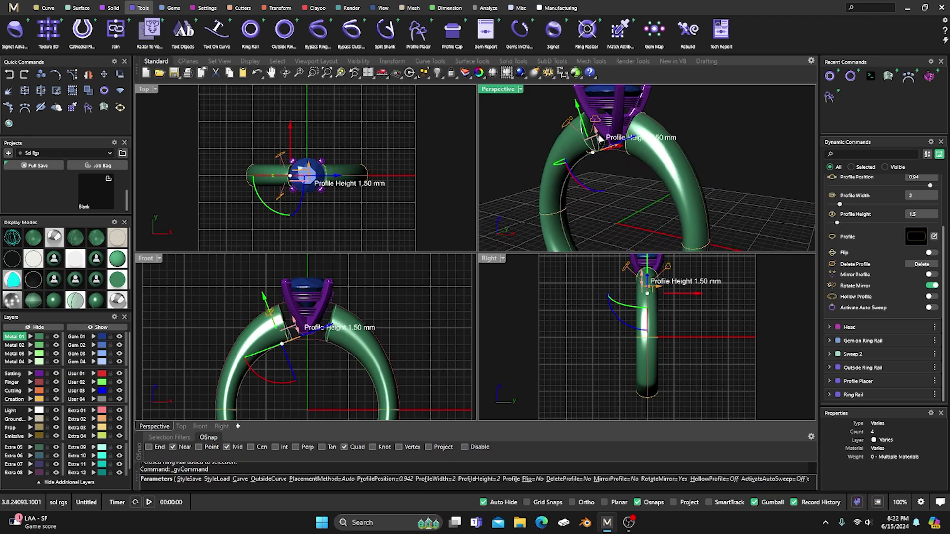
{"action": "left_click", "coordinate": [932, 275]}
{"action": "right_click", "coordinate": [731, 158]}
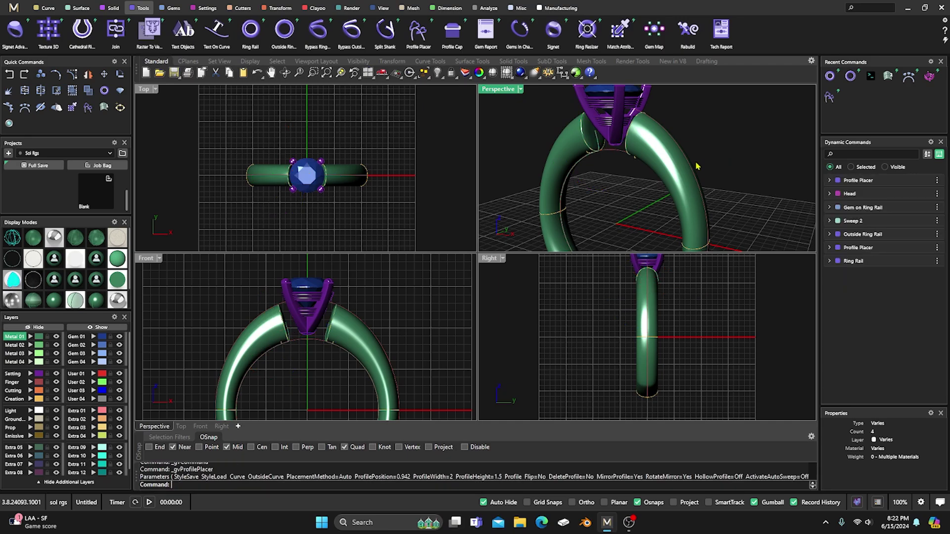
Step: Run Sweep 1 along the inner ring rail through the two mirrored rectangular profiles beside the shank's open ends
{"action": "left_click", "coordinate": [80, 8]}
{"action": "left_click", "coordinate": [182, 30]}
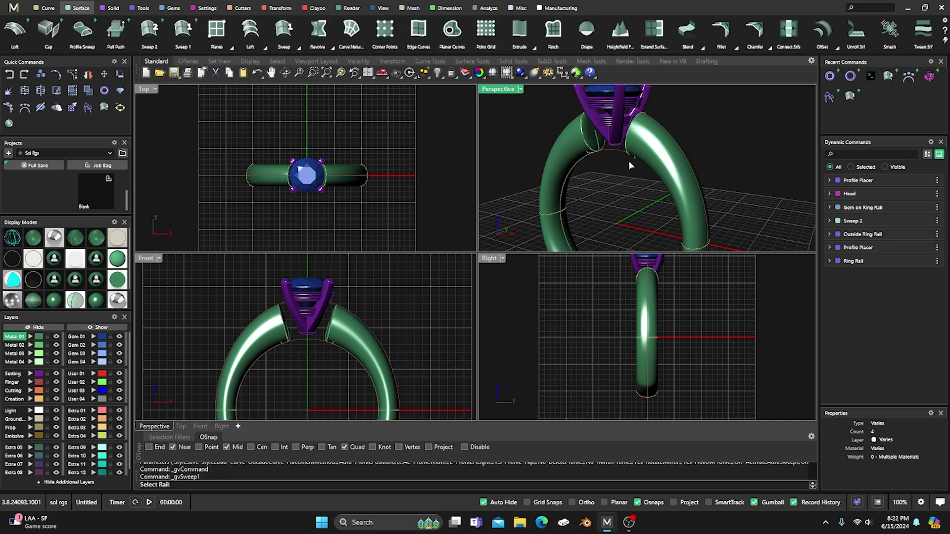
{"action": "left_click", "coordinate": [610, 150]}
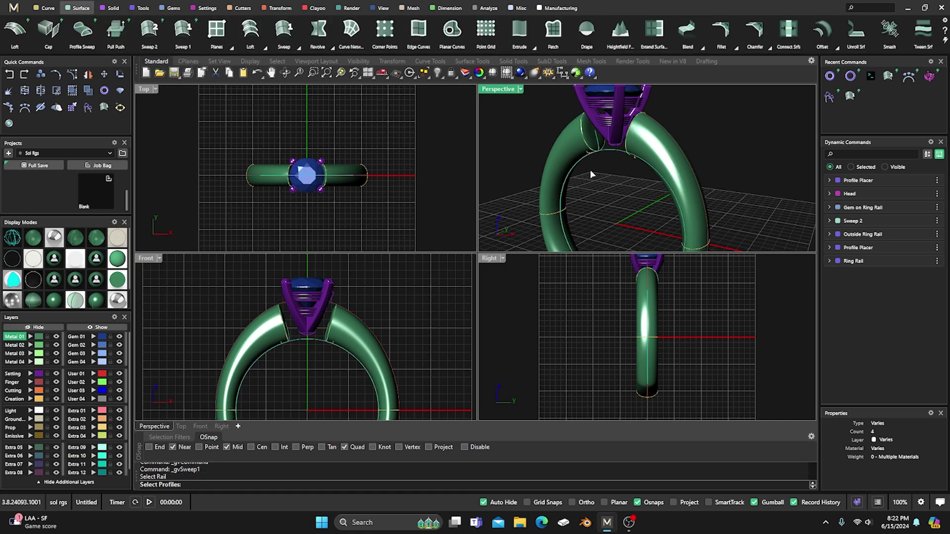
{"action": "left_click", "coordinate": [589, 156]}
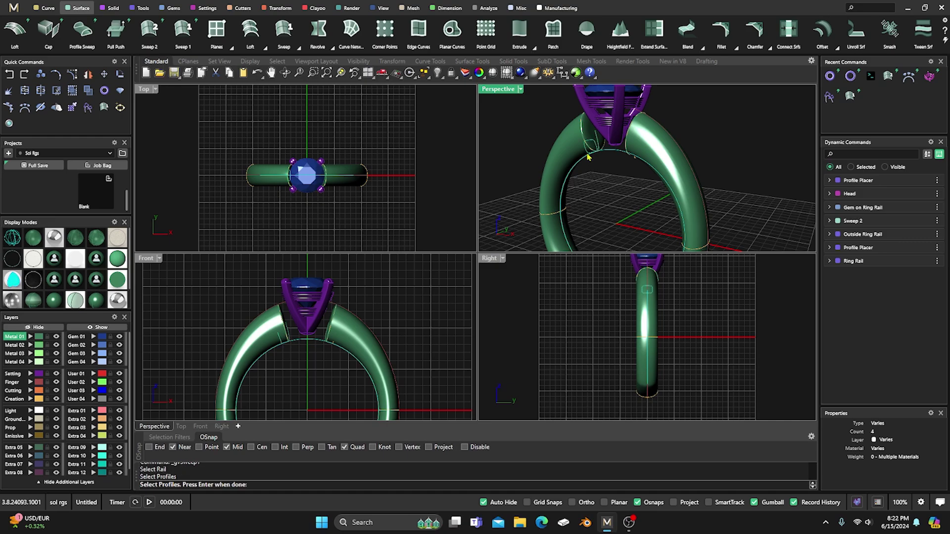
{"action": "left_click", "coordinate": [633, 159]}
{"action": "key", "text": "Return"}
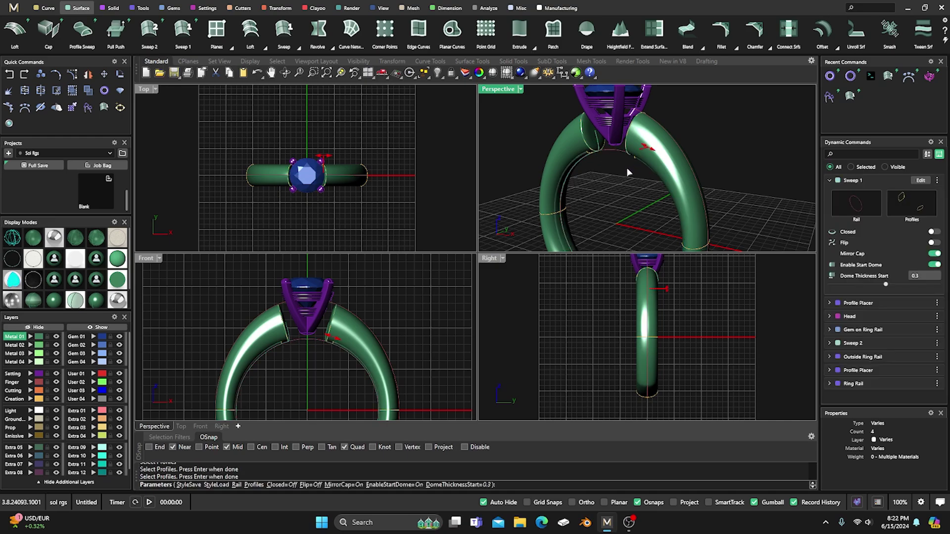
Step: Flip the sweep so the connecting piece spans the gap beneath the head, and accept it
{"action": "left_click", "coordinate": [933, 243]}
{"action": "right_click_drag", "start_coordinate": [607, 194], "coordinate": [645, 194]}
{"action": "key", "text": "Return"}
{"action": "scroll", "coordinate": [661, 151], "scroll_direction": "up", "scroll_amount": 5}
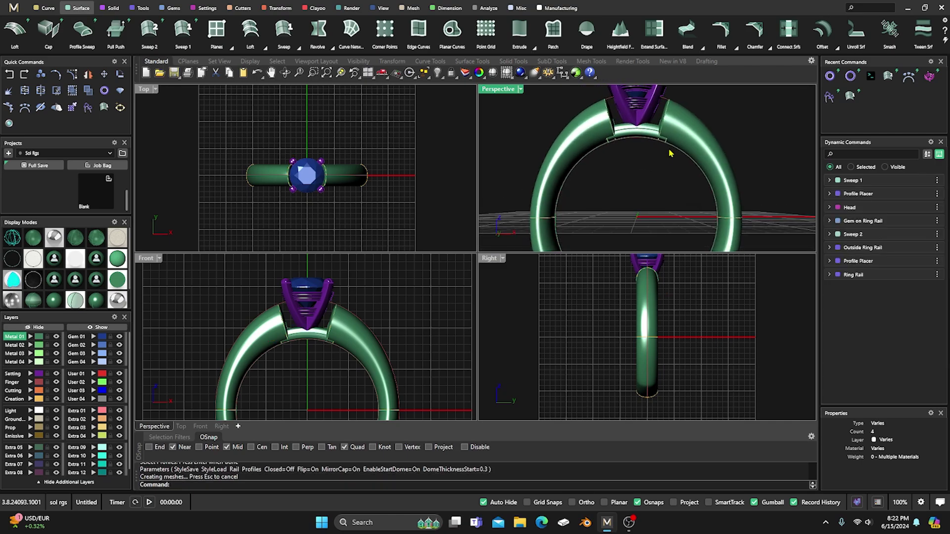
{"action": "scroll", "coordinate": [660, 151], "scroll_direction": "down", "scroll_amount": 6}
{"action": "right_click_drag", "start_coordinate": [650, 170], "coordinate": [604, 204]}
{"action": "scroll", "coordinate": [614, 194], "scroll_direction": "down", "scroll_amount": 5}
{"action": "right_click_drag", "start_coordinate": [614, 293], "coordinate": [624, 324]}
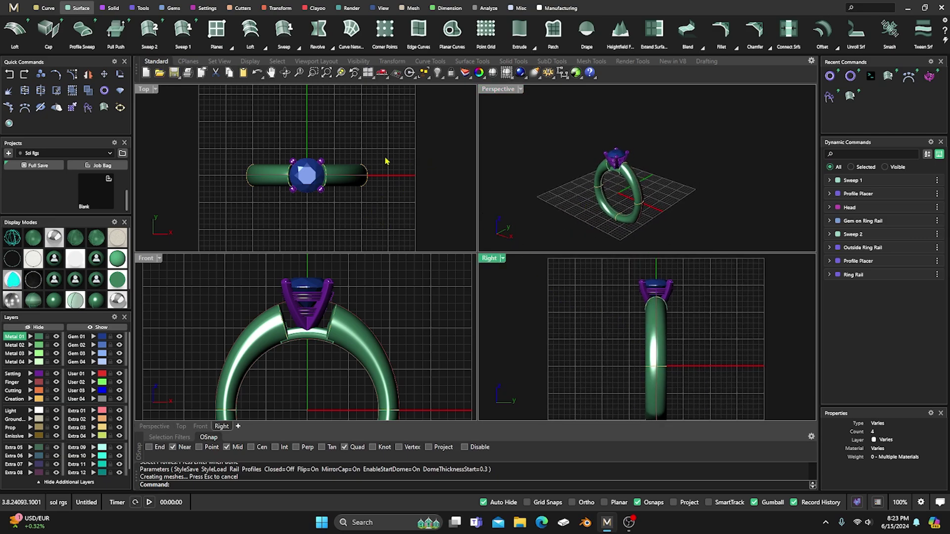
Step: Run a Full Save of the project and delete the job bags numbered 1, 2 and 3
{"action": "left_click", "coordinate": [29, 165]}
{"action": "right_click", "coordinate": [96, 198]}
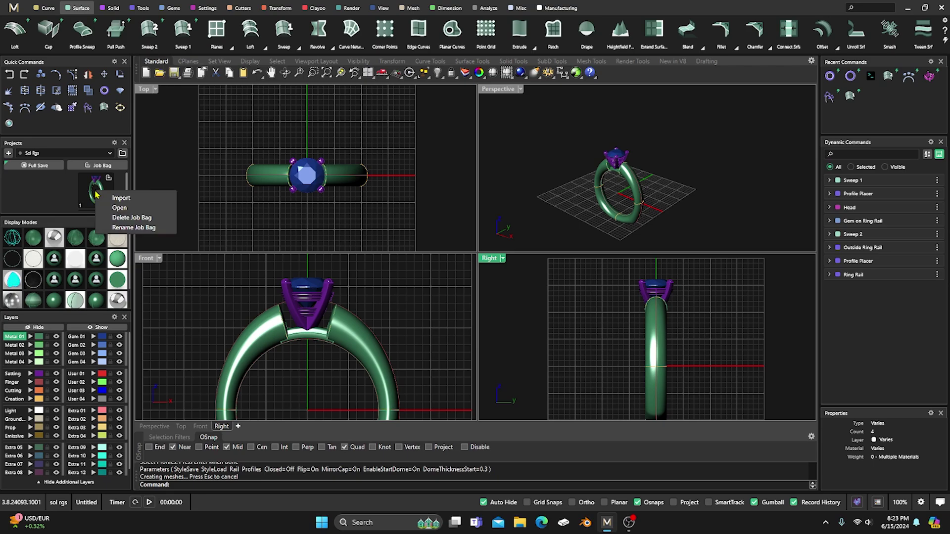
{"action": "left_click", "coordinate": [120, 221]}
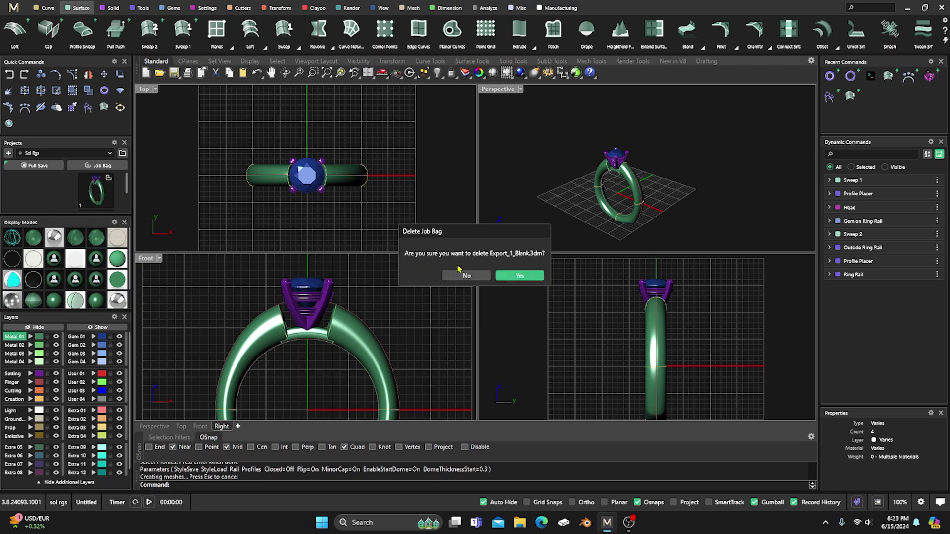
{"action": "left_click", "coordinate": [510, 277]}
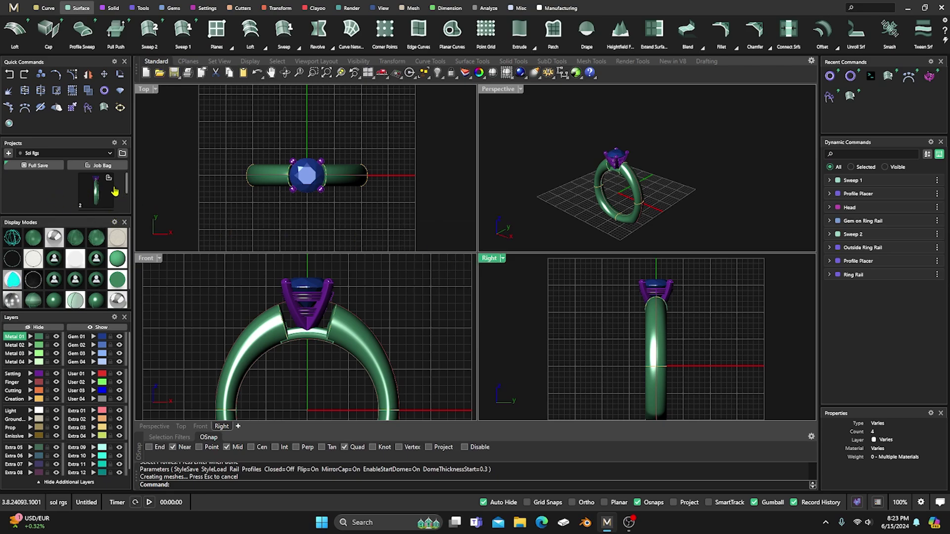
{"action": "right_click", "coordinate": [105, 187]}
{"action": "left_click", "coordinate": [147, 215]}
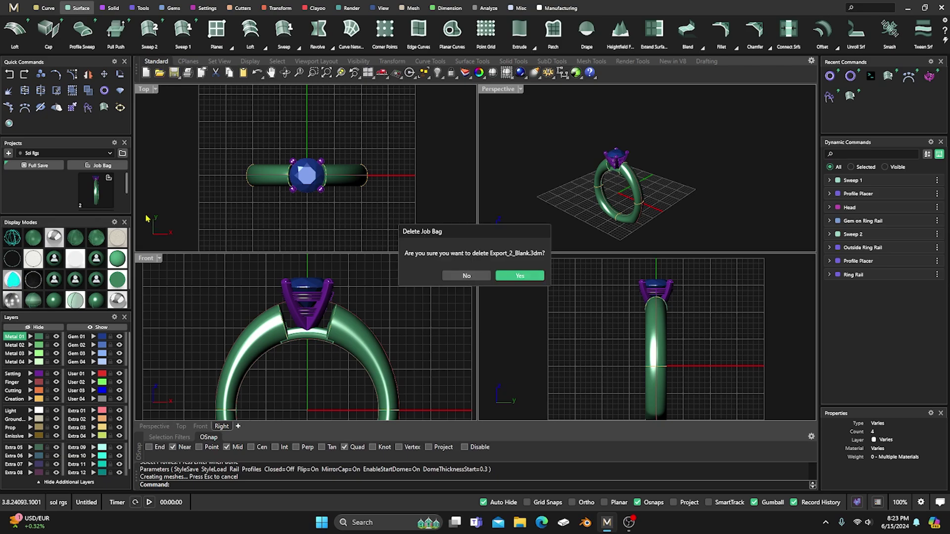
{"action": "left_click", "coordinate": [524, 276]}
{"action": "right_click", "coordinate": [99, 190]}
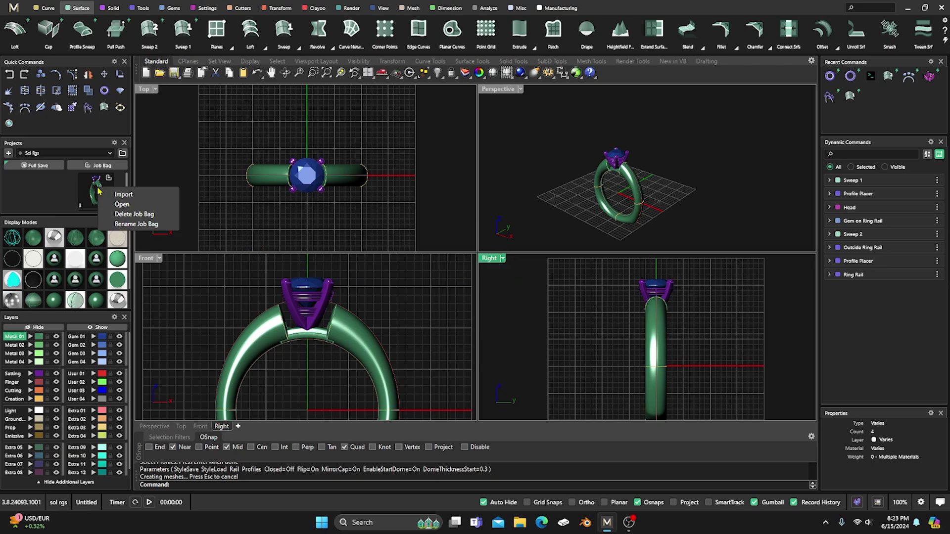
{"action": "left_click", "coordinate": [144, 221]}
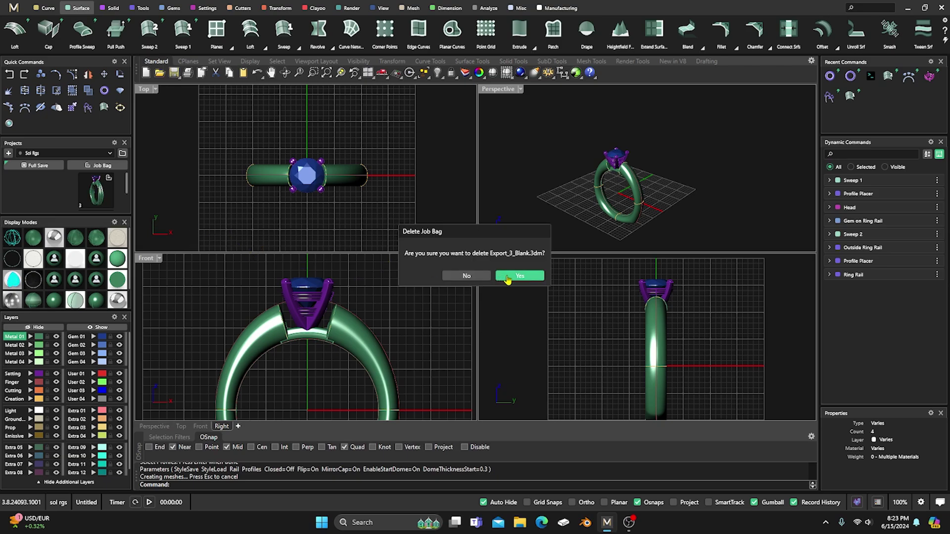
{"action": "left_click", "coordinate": [514, 276]}
Step: Delete the remaining job bags numbered 4, 5 and 6 from the project
{"action": "right_click", "coordinate": [91, 197]}
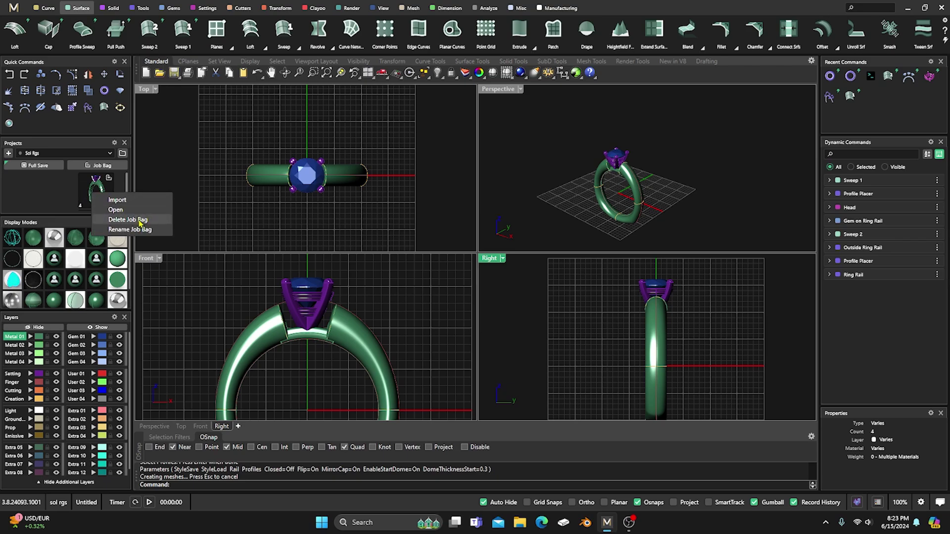
{"action": "left_click", "coordinate": [128, 219]}
{"action": "left_click", "coordinate": [520, 276]}
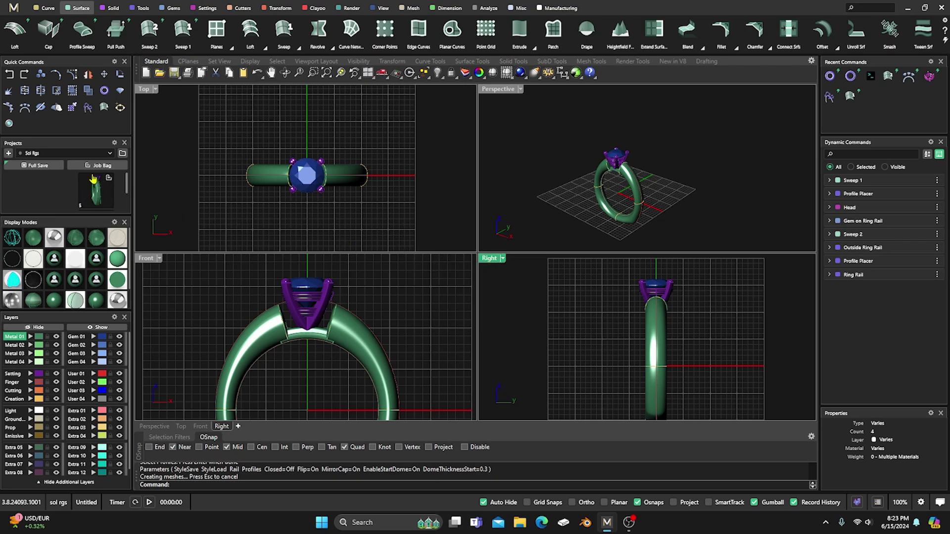
{"action": "right_click", "coordinate": [97, 193]}
{"action": "left_click", "coordinate": [148, 218]}
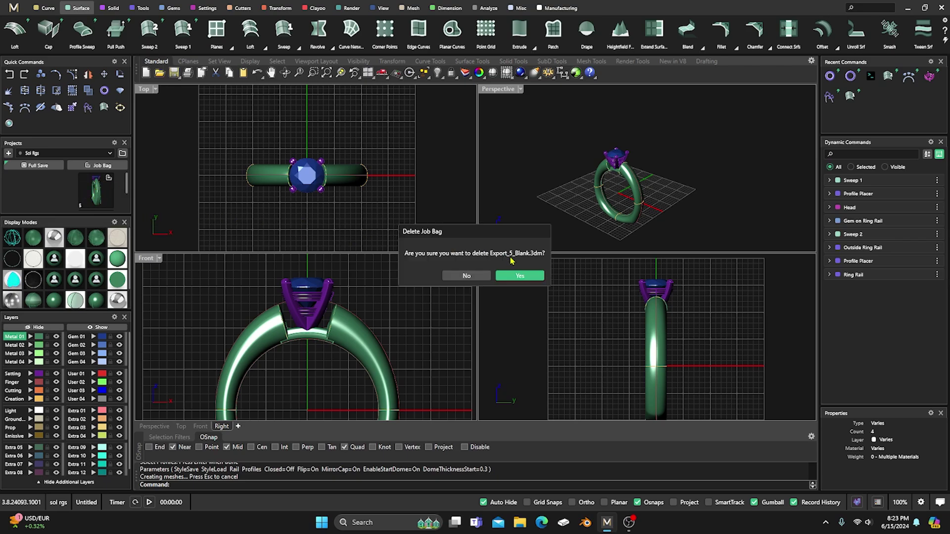
{"action": "left_click", "coordinate": [520, 275]}
{"action": "right_click", "coordinate": [101, 194]}
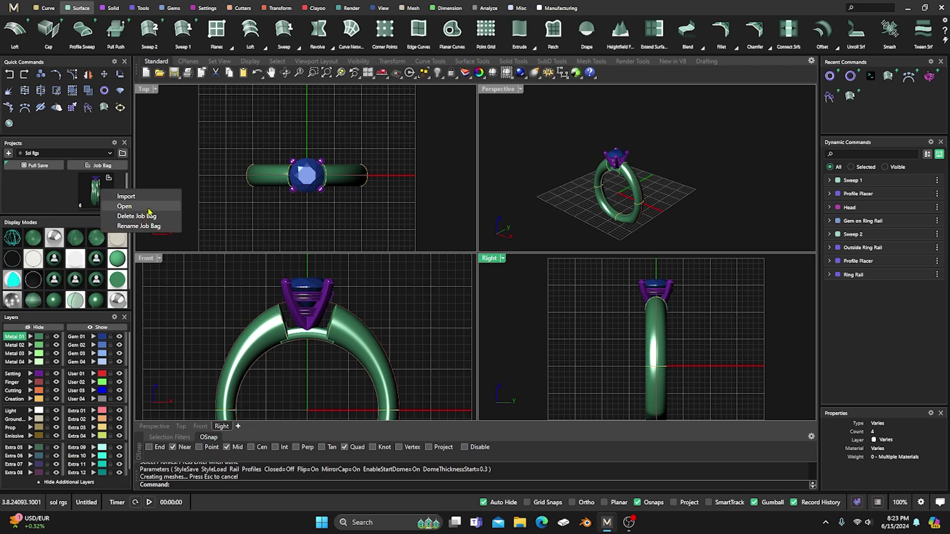
{"action": "left_click", "coordinate": [148, 216]}
{"action": "left_click", "coordinate": [516, 275]}
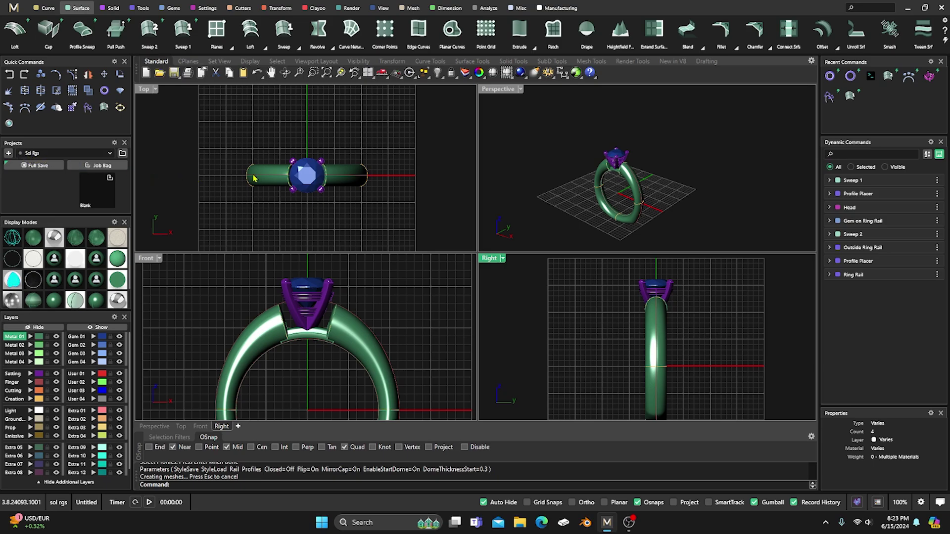
Step: Maximize the Perspective viewport to show the whole ring
{"action": "scroll", "coordinate": [612, 228], "scroll_direction": "up", "scroll_amount": 3}
{"action": "scroll", "coordinate": [612, 229], "scroll_direction": "down", "scroll_amount": 3}
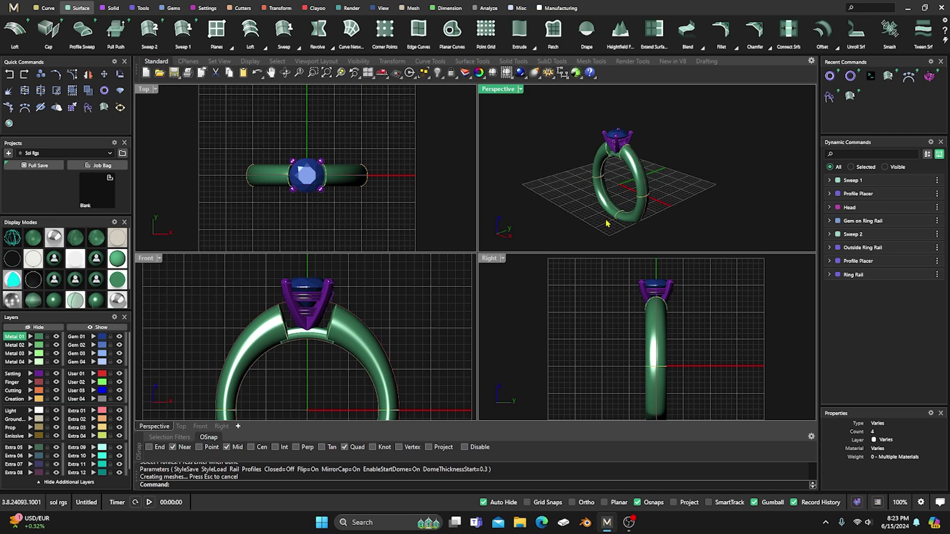
{"action": "right_click_drag", "start_coordinate": [607, 223], "coordinate": [612, 230]}
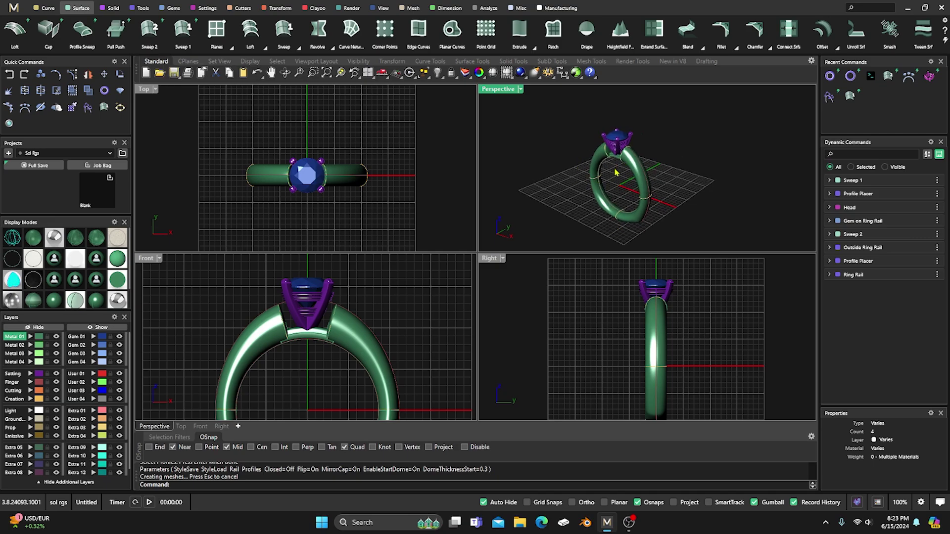
{"action": "scroll", "coordinate": [619, 175], "scroll_direction": "up", "scroll_amount": 5}
{"action": "scroll", "coordinate": [621, 186], "scroll_direction": "down", "scroll_amount": 4}
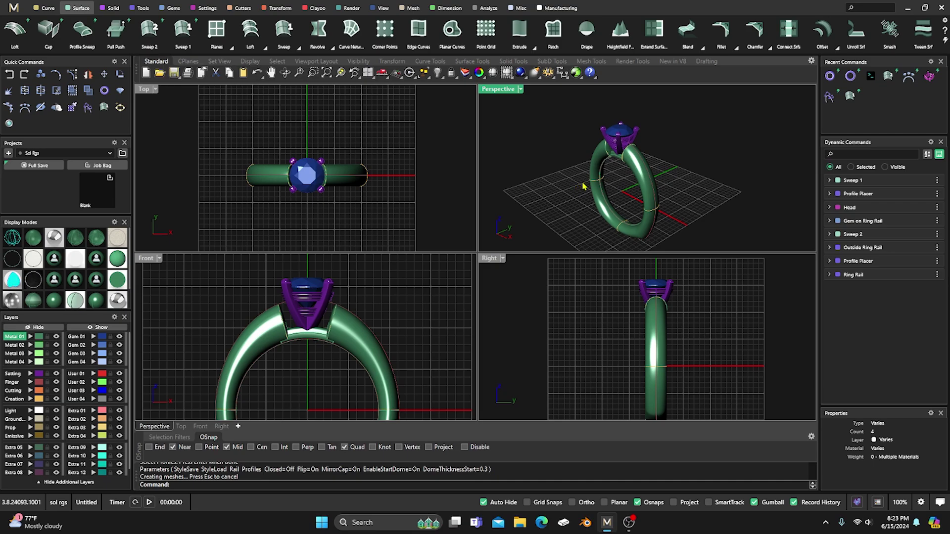
{"action": "right_click_drag", "start_coordinate": [624, 175], "coordinate": [637, 173]}
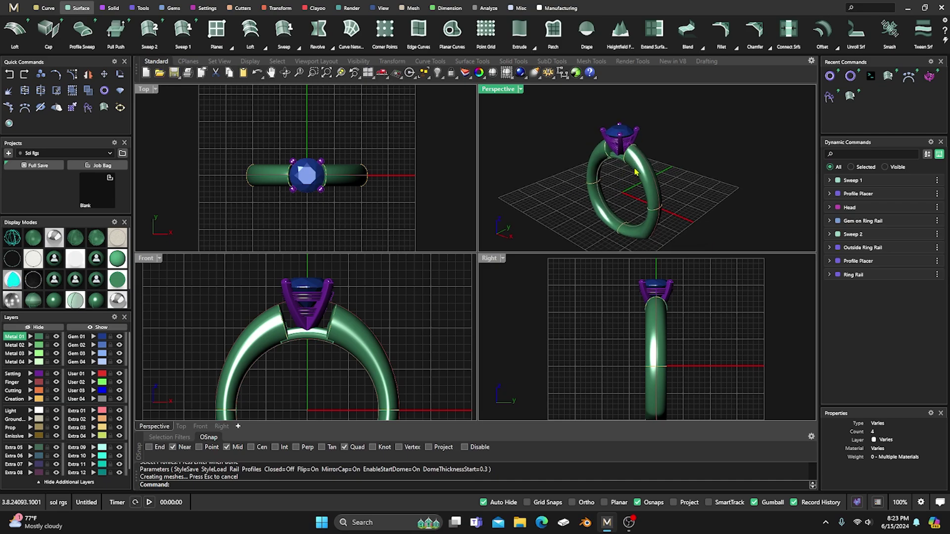
{"action": "double_click", "coordinate": [506, 92]}
{"action": "scroll", "coordinate": [602, 168], "scroll_direction": "down", "scroll_amount": 3}
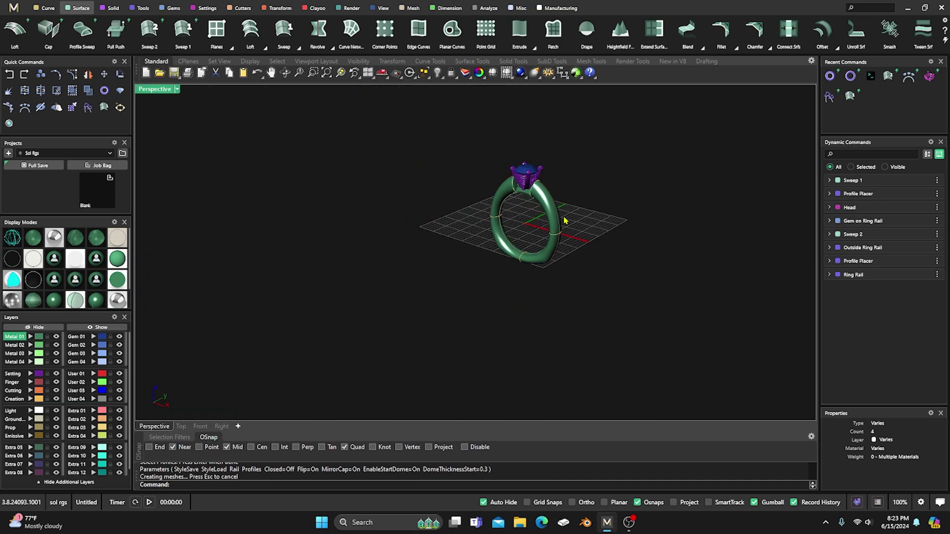
{"action": "scroll", "coordinate": [566, 220], "scroll_direction": "up", "scroll_amount": 2}
Step: Edit the shank's Profile Placer and change the side profile at position 0.25 to Shank library profile 06, then accept
{"action": "left_click", "coordinate": [520, 170]}
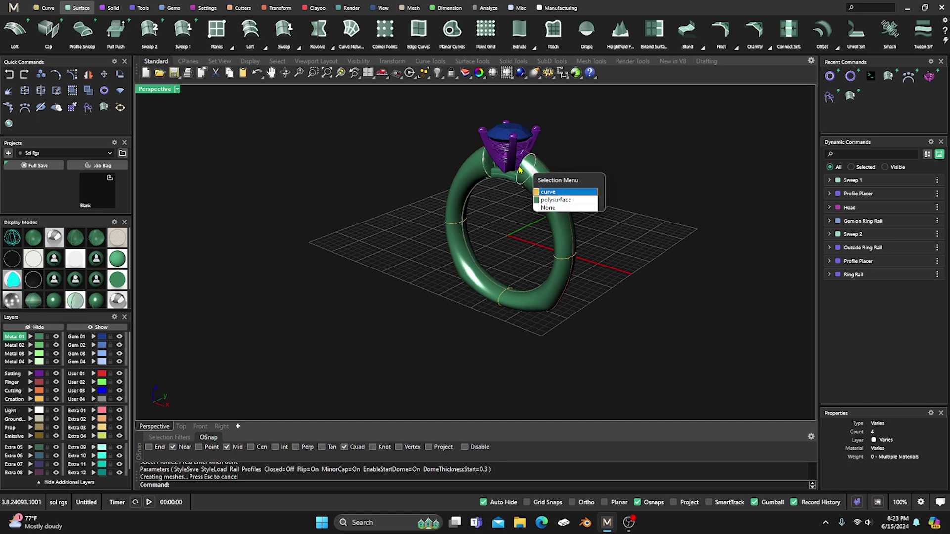
{"action": "left_click", "coordinate": [550, 193]}
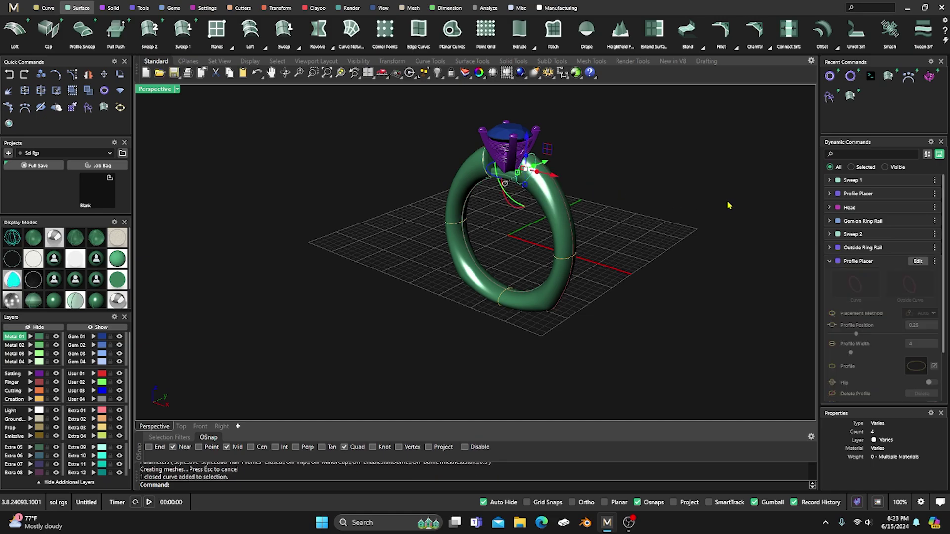
{"action": "left_click", "coordinate": [918, 261]}
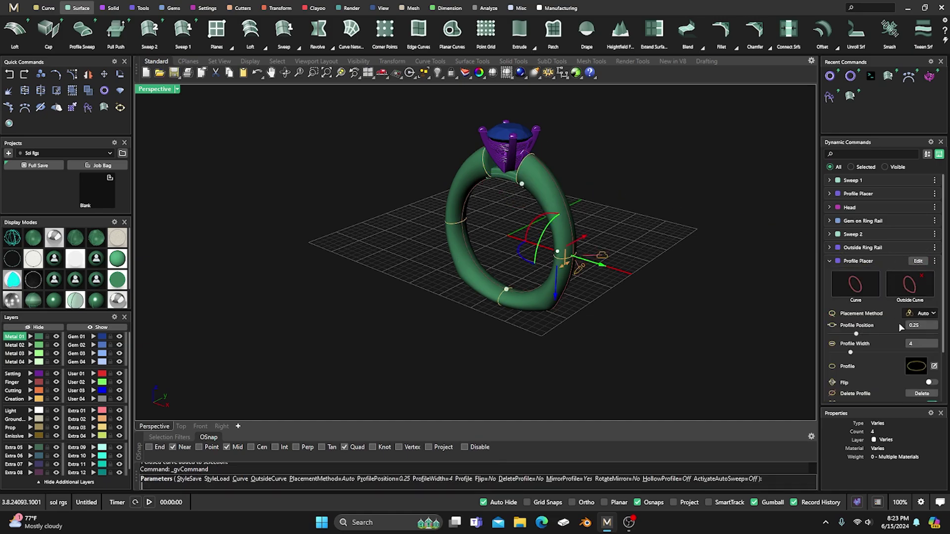
{"action": "left_click", "coordinate": [913, 371]}
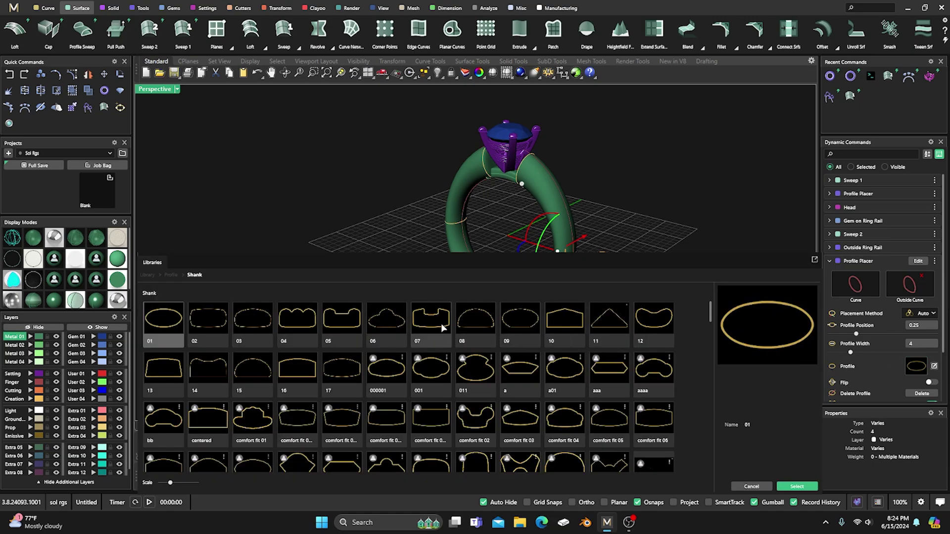
{"action": "double_click", "coordinate": [378, 322]}
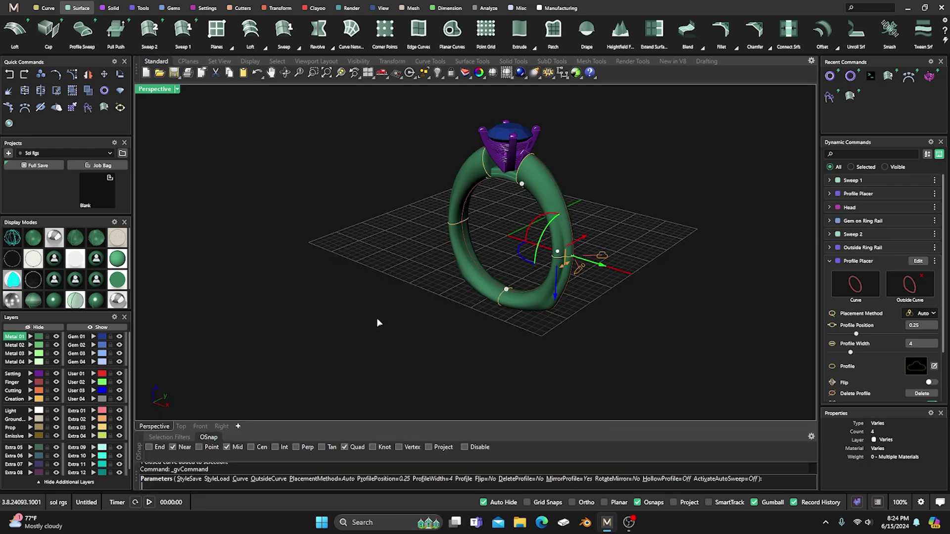
{"action": "right_click_drag", "start_coordinate": [561, 336], "coordinate": [530, 276]}
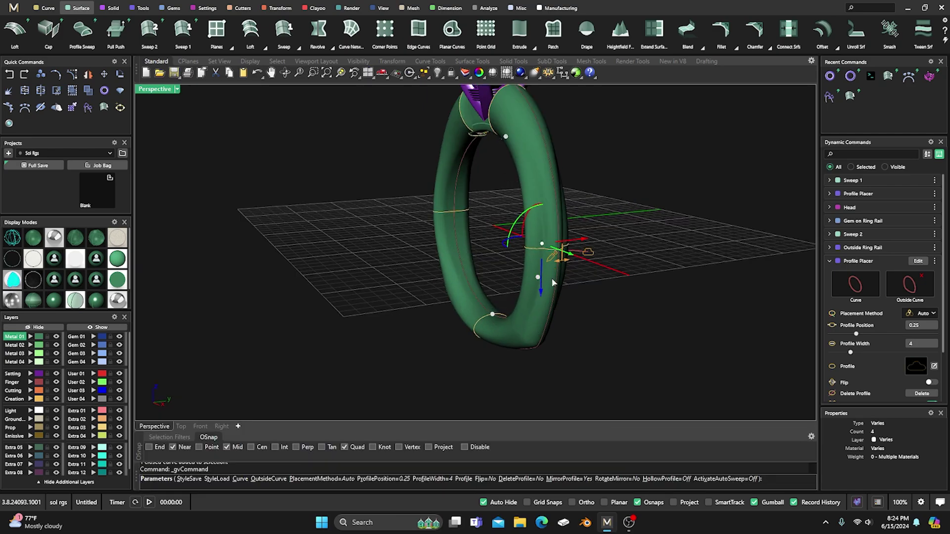
{"action": "right_click", "coordinate": [609, 216]}
Step: Edit the shank's Profile Placer again, switch the side profile at position 0.25 to Shank library profile 16, and accept
{"action": "right_click_drag", "start_coordinate": [600, 254], "coordinate": [638, 295]}
{"action": "scroll", "coordinate": [563, 186], "scroll_direction": "up", "scroll_amount": 3}
{"action": "left_click", "coordinate": [553, 156]}
{"action": "left_click", "coordinate": [581, 192]}
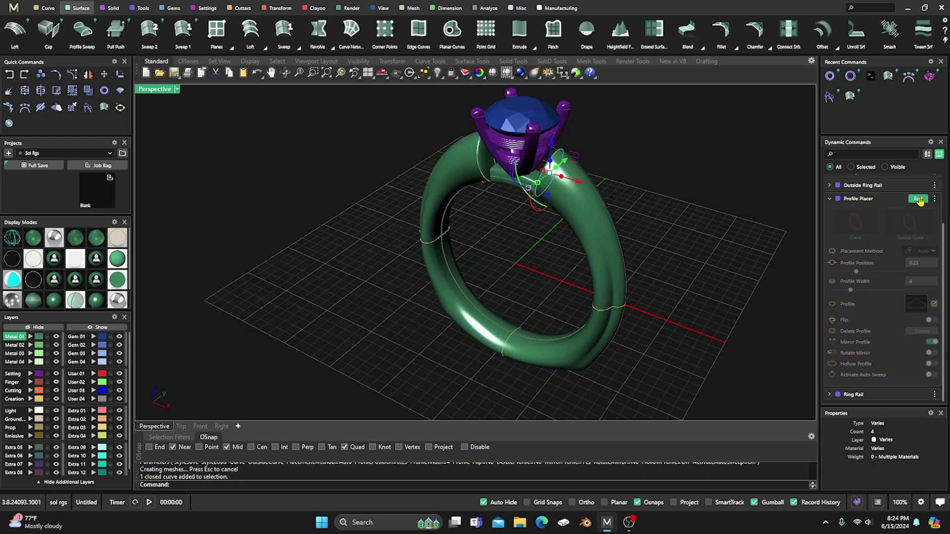
{"action": "left_click", "coordinate": [918, 199]}
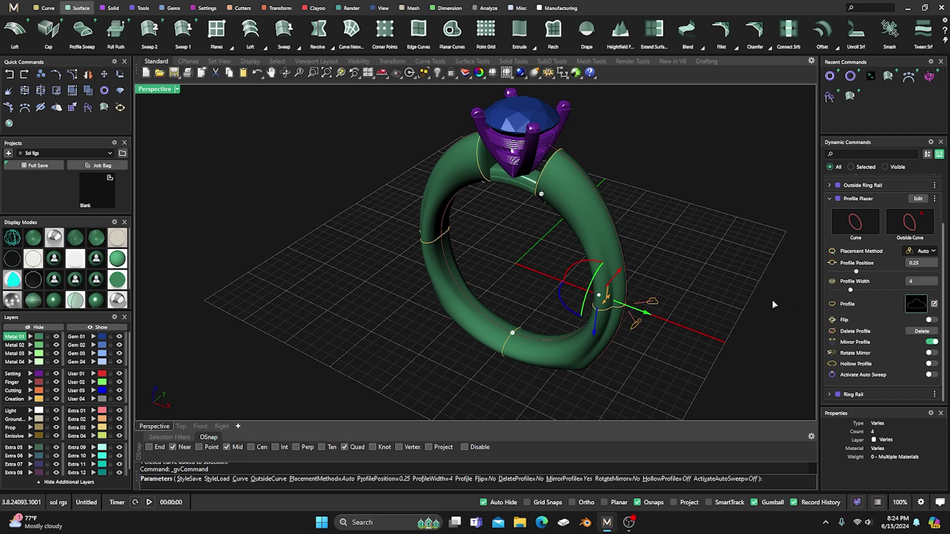
{"action": "left_click", "coordinate": [403, 350]}
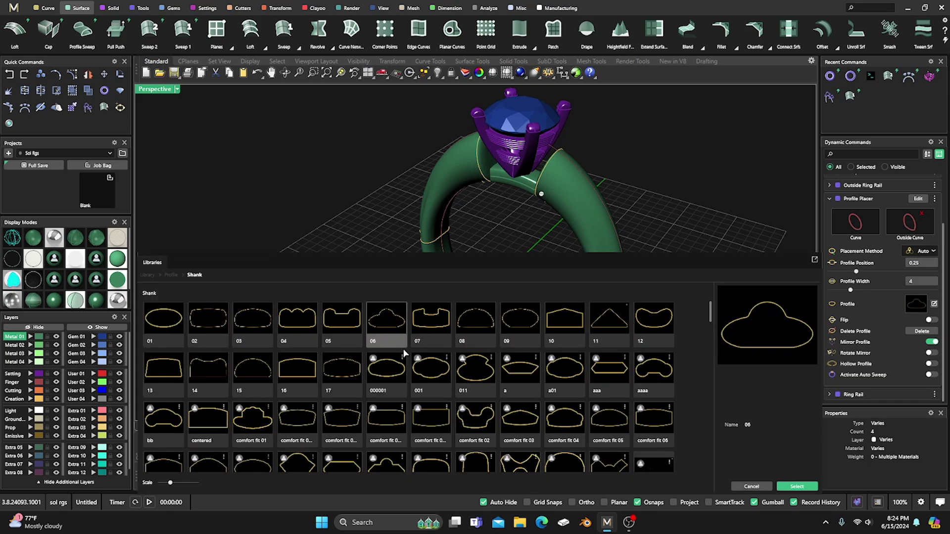
{"action": "double_click", "coordinate": [300, 374]}
{"action": "right_click_drag", "start_coordinate": [468, 364], "coordinate": [437, 327]}
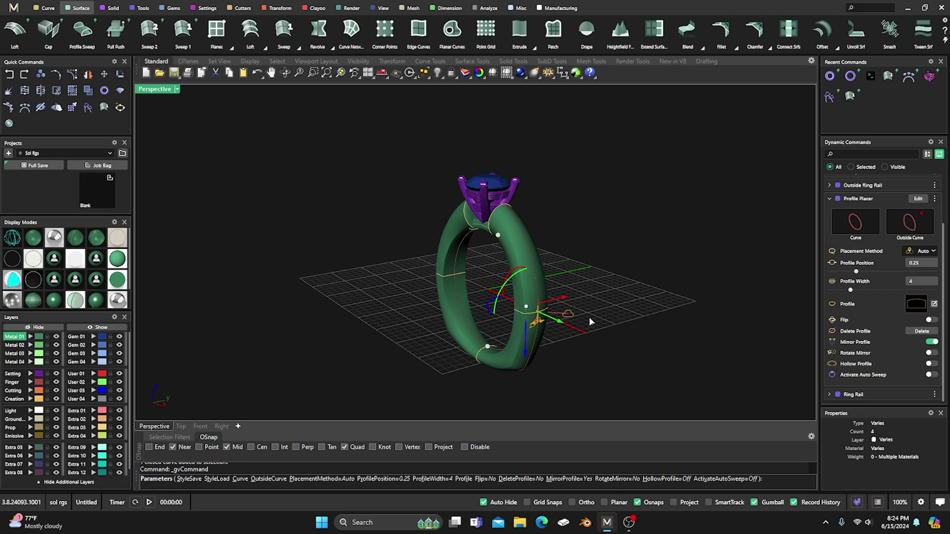
{"action": "right_click_drag", "start_coordinate": [565, 294], "coordinate": [589, 315]}
{"action": "scroll", "coordinate": [503, 278], "scroll_direction": "down", "scroll_amount": 5}
{"action": "scroll", "coordinate": [506, 288], "scroll_direction": "up", "scroll_amount": 3}
{"action": "scroll", "coordinate": [500, 287], "scroll_direction": "up", "scroll_amount": 3}
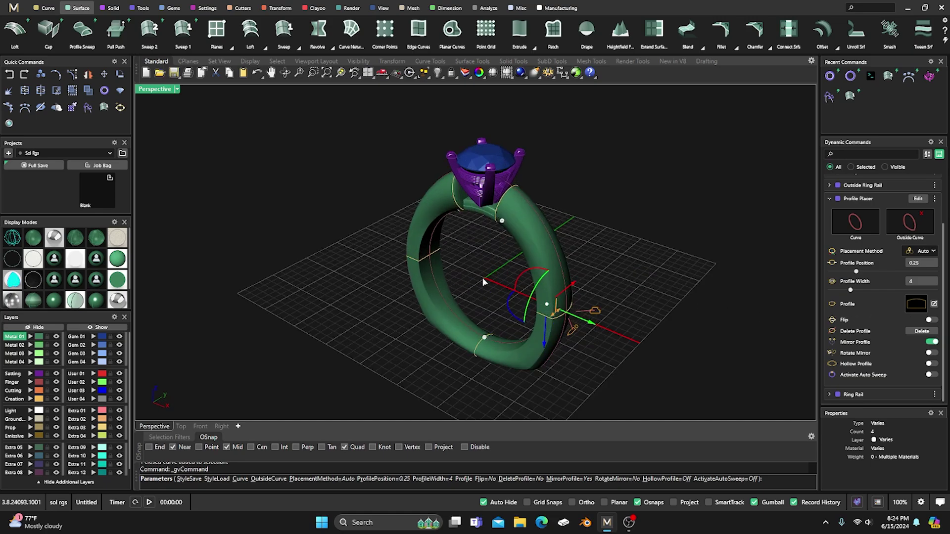
{"action": "key", "text": "Return"}
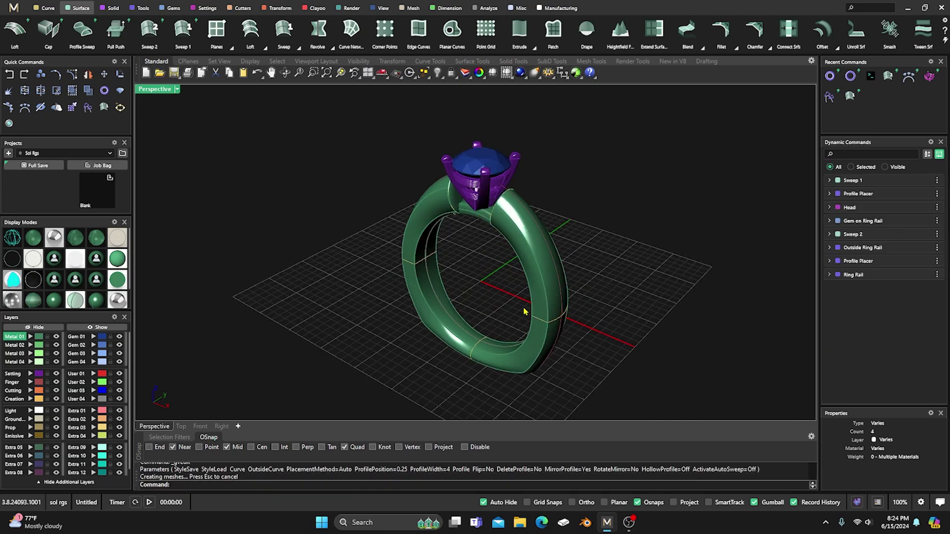
Step: Open the shank's Profile Placer for editing and detach its Shank profile library into a floating window placed below the ring
{"action": "left_click", "coordinate": [496, 221]}
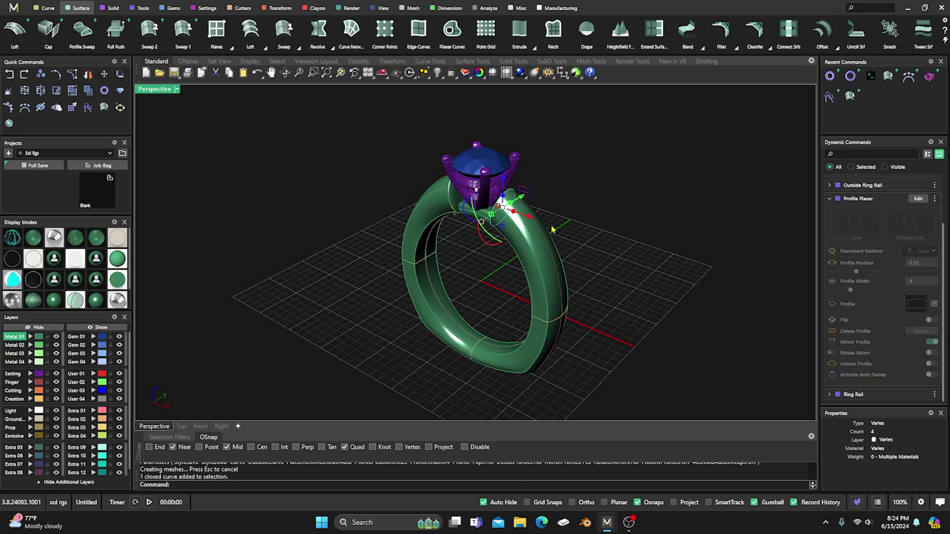
{"action": "left_click", "coordinate": [918, 199]}
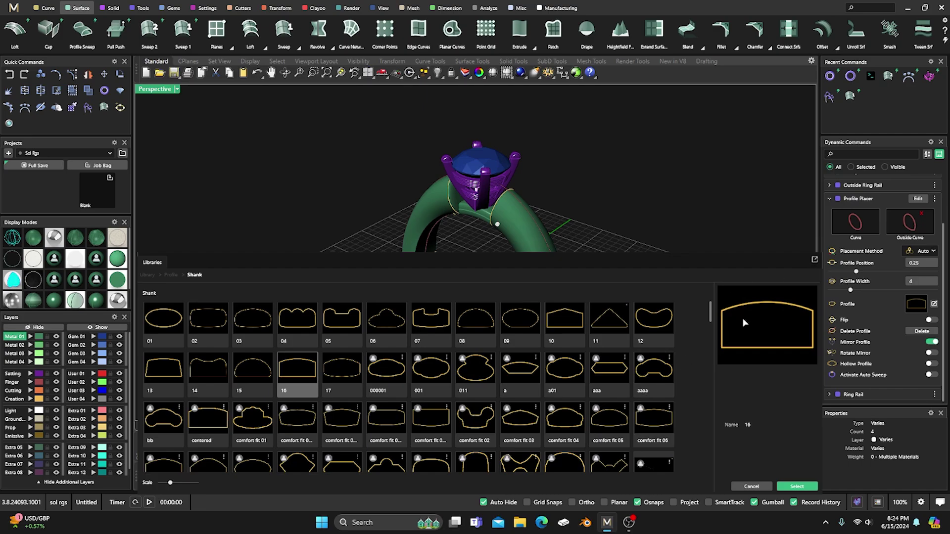
{"action": "left_click", "coordinate": [814, 260]}
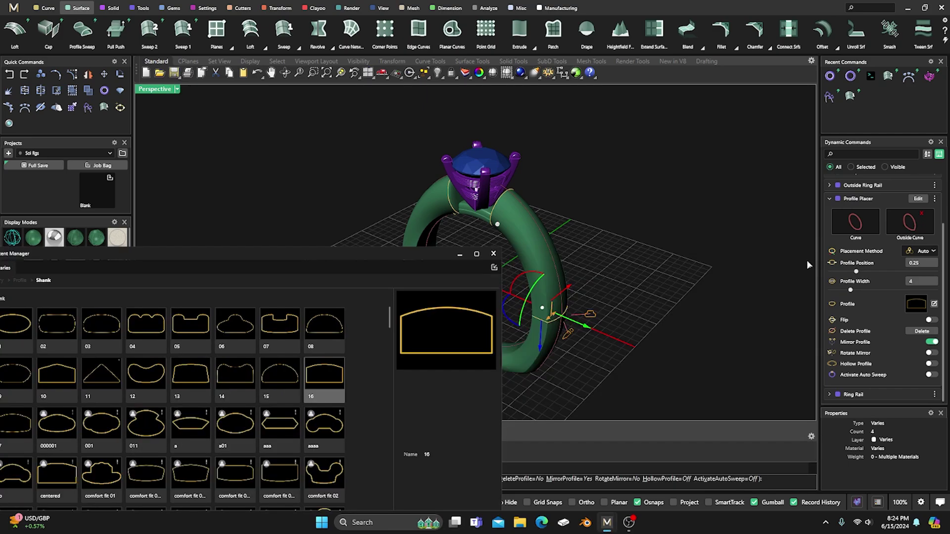
{"action": "left_click_drag", "start_coordinate": [266, 259], "coordinate": [386, 300]}
Step: Change the shank's side profile at position 0.25 to Shank library profile 05
{"action": "scroll", "coordinate": [572, 185], "scroll_direction": "down", "scroll_amount": 8}
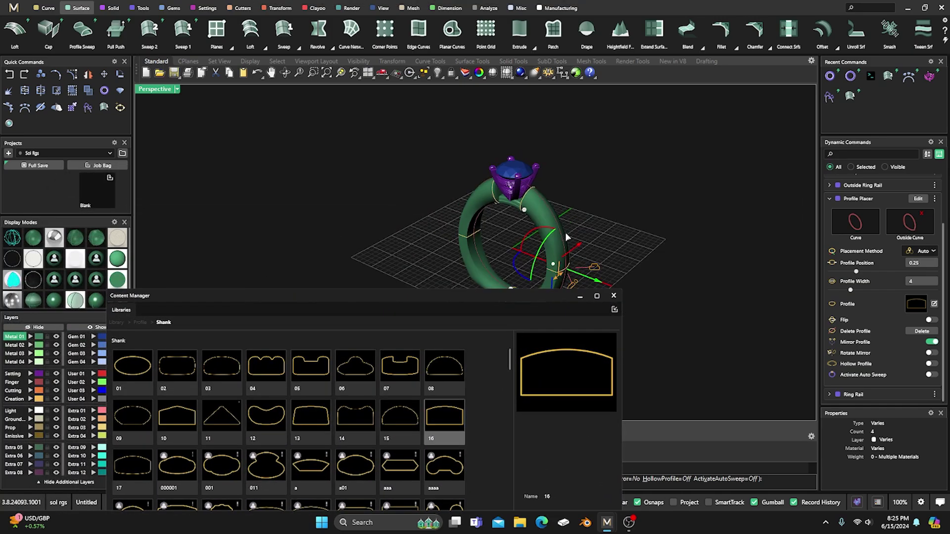
{"action": "scroll", "coordinate": [560, 251], "scroll_direction": "up", "scroll_amount": 7}
{"action": "scroll", "coordinate": [559, 250], "scroll_direction": "down", "scroll_amount": 2}
{"action": "right_click_drag", "start_coordinate": [560, 250], "coordinate": [431, 280]}
{"action": "left_click", "coordinate": [305, 372]}
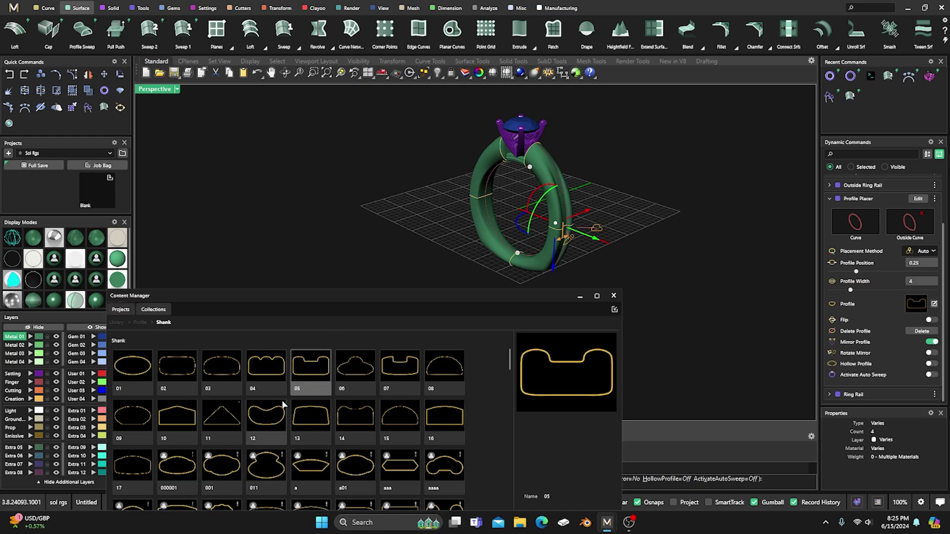
Step: Set the upper shank profile at position 0.04 to library profile 06 and the base profile at position 0.5 to profile 02
{"action": "left_click", "coordinate": [530, 169]}
{"action": "left_click", "coordinate": [355, 370]}
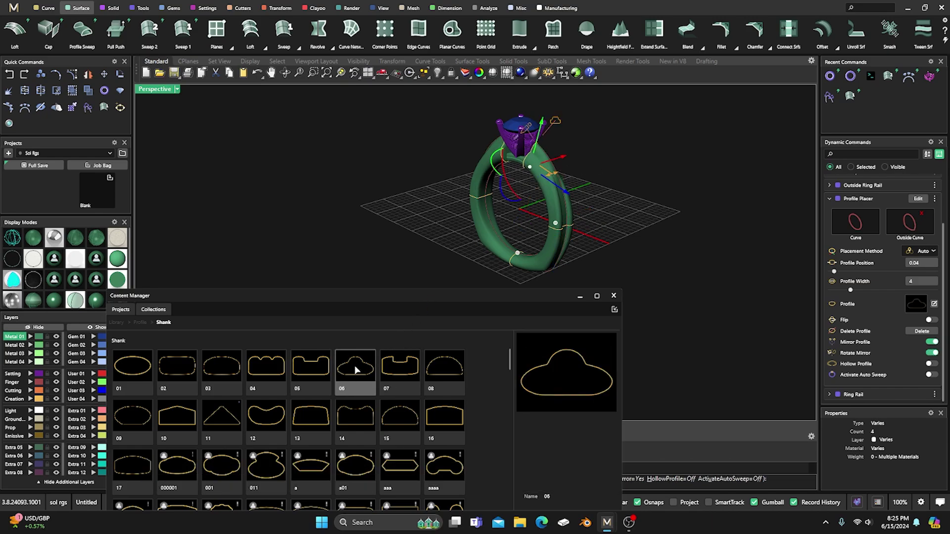
{"action": "left_click", "coordinate": [519, 254]}
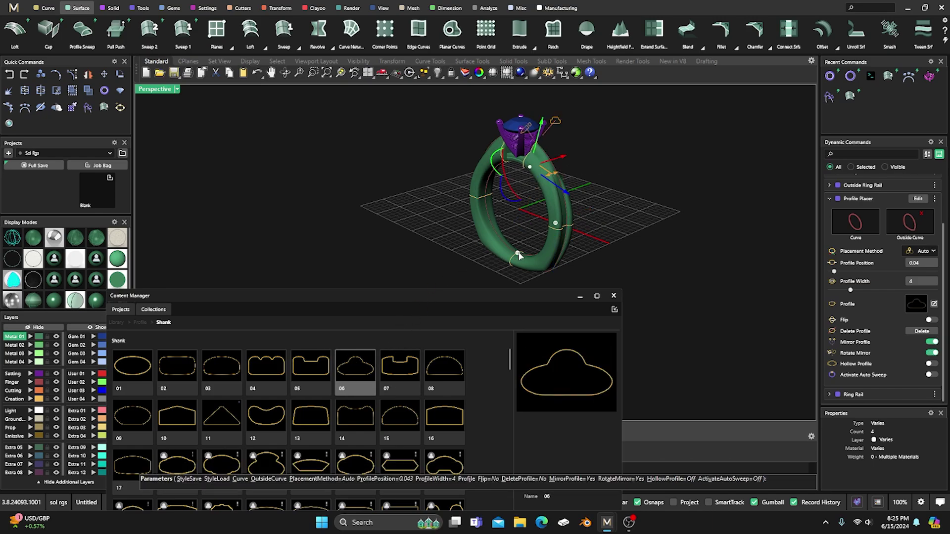
{"action": "left_click", "coordinate": [176, 369]}
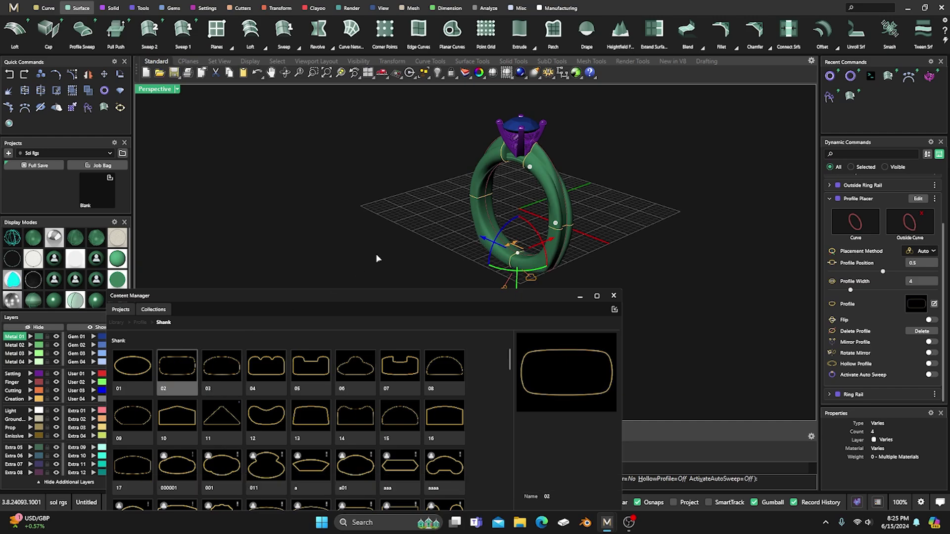
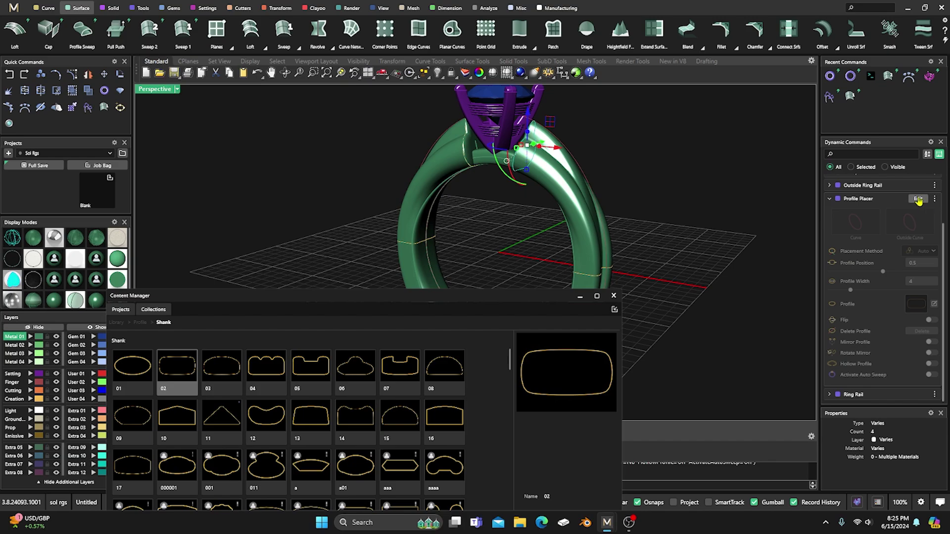
Step: Move the upper shank profile to position 0.033 beside the connecting piece and accept the Profile Placer
{"action": "left_click", "coordinate": [518, 169]}
{"action": "left_click_drag", "start_coordinate": [520, 169], "coordinate": [512, 177]}
{"action": "scroll", "coordinate": [512, 176], "scroll_direction": "up", "scroll_amount": 8}
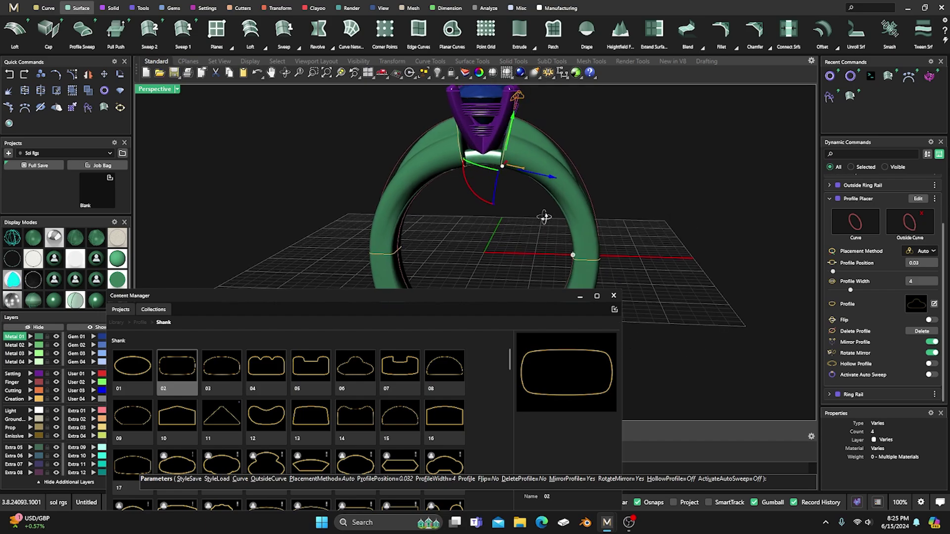
{"action": "mouse_move", "coordinate": [518, 140]}
{"action": "right_mouse_down"}
{"action": "mouse_move", "coordinate": [532, 144]}
{"action": "mouse_move", "coordinate": [520, 141]}
{"action": "right_mouse_up"}
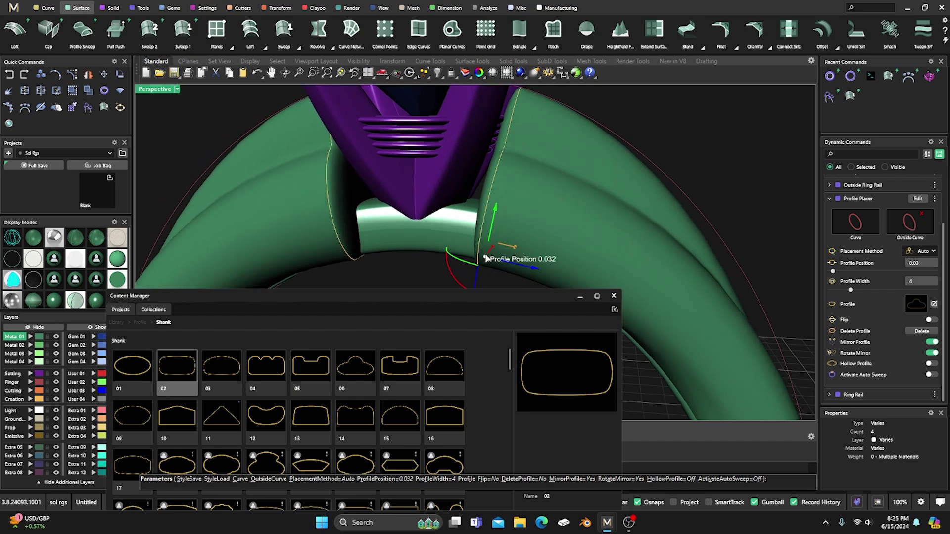
{"action": "left_click_drag", "start_coordinate": [485, 258], "coordinate": [488, 258]}
{"action": "scroll", "coordinate": [467, 230], "scroll_direction": "down", "scroll_amount": 6}
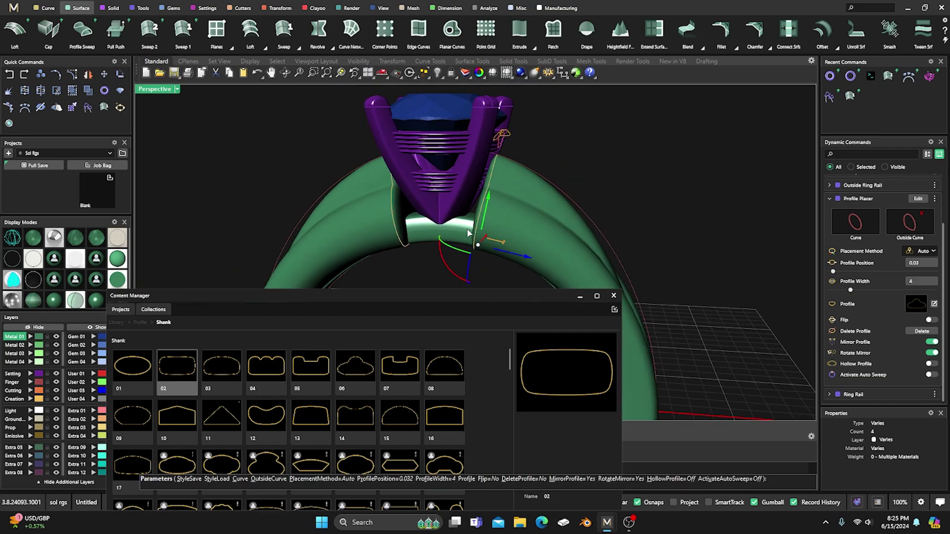
{"action": "right_click_drag", "start_coordinate": [467, 231], "coordinate": [464, 250]}
{"action": "scroll", "coordinate": [434, 221], "scroll_direction": "down", "scroll_amount": 6}
{"action": "scroll", "coordinate": [434, 220], "scroll_direction": "down", "scroll_amount": 3}
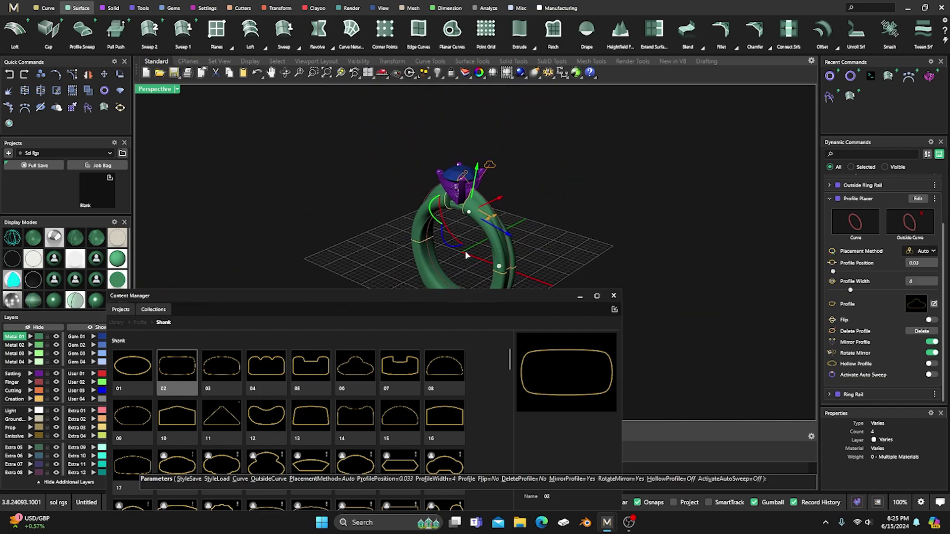
{"action": "right_click", "coordinate": [523, 185]}
{"action": "scroll", "coordinate": [499, 215], "scroll_direction": "up", "scroll_amount": 4}
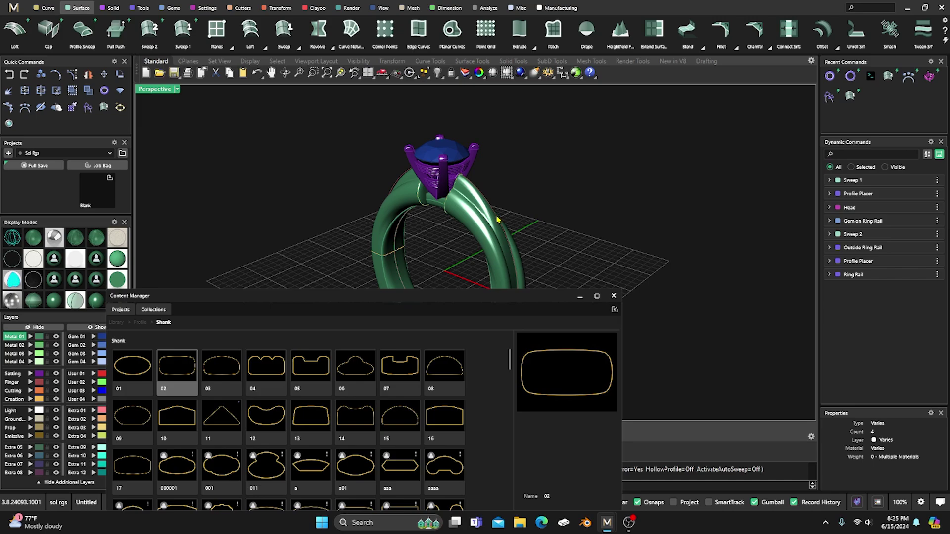
Step: Edit the shank's Outside Ring Rail, raise its top thickness to 5.8, and accept
{"action": "left_click", "coordinate": [496, 216]}
{"action": "left_click", "coordinate": [918, 245]}
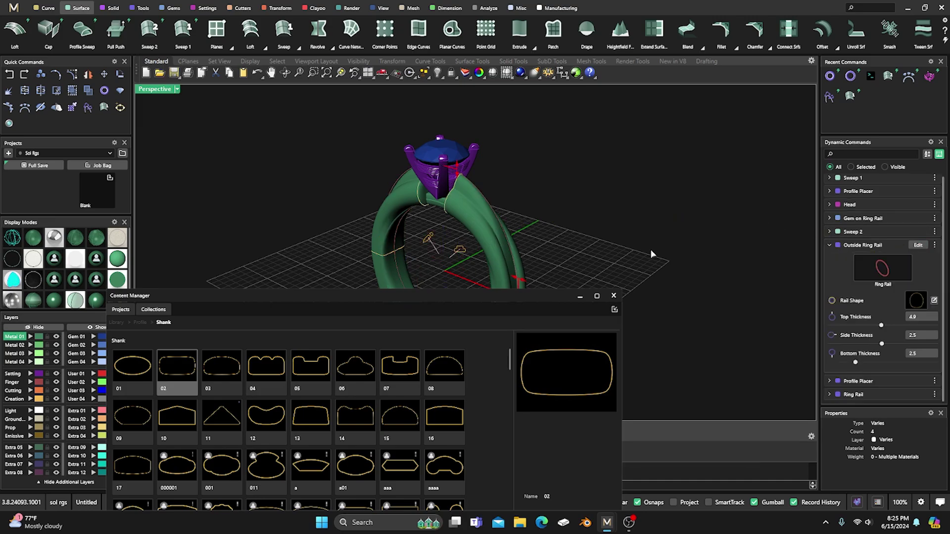
{"action": "left_click_drag", "start_coordinate": [448, 170], "coordinate": [456, 164]}
{"action": "right_click_drag", "start_coordinate": [505, 222], "coordinate": [492, 247]}
{"action": "scroll", "coordinate": [520, 194], "scroll_direction": "down", "scroll_amount": 5}
{"action": "scroll", "coordinate": [508, 245], "scroll_direction": "up", "scroll_amount": 2}
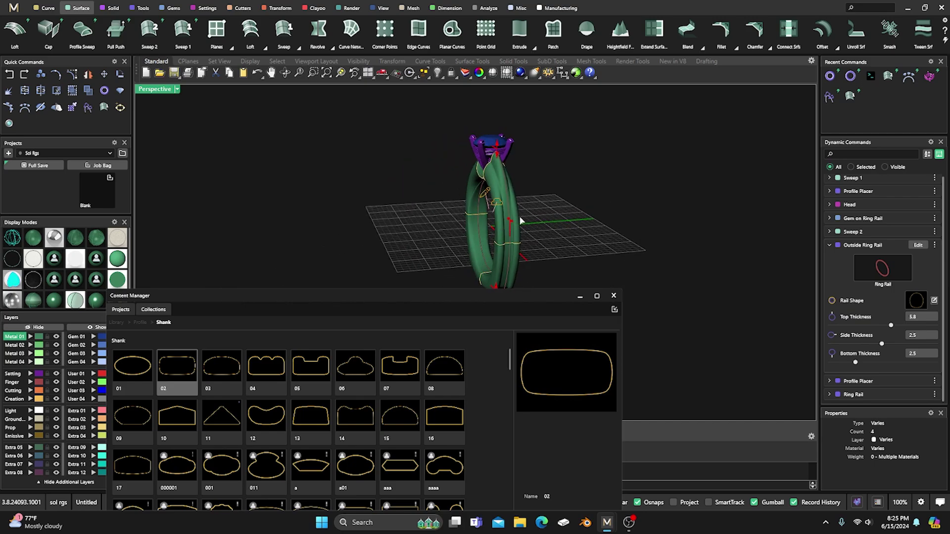
{"action": "right_click_drag", "start_coordinate": [582, 184], "coordinate": [539, 223]}
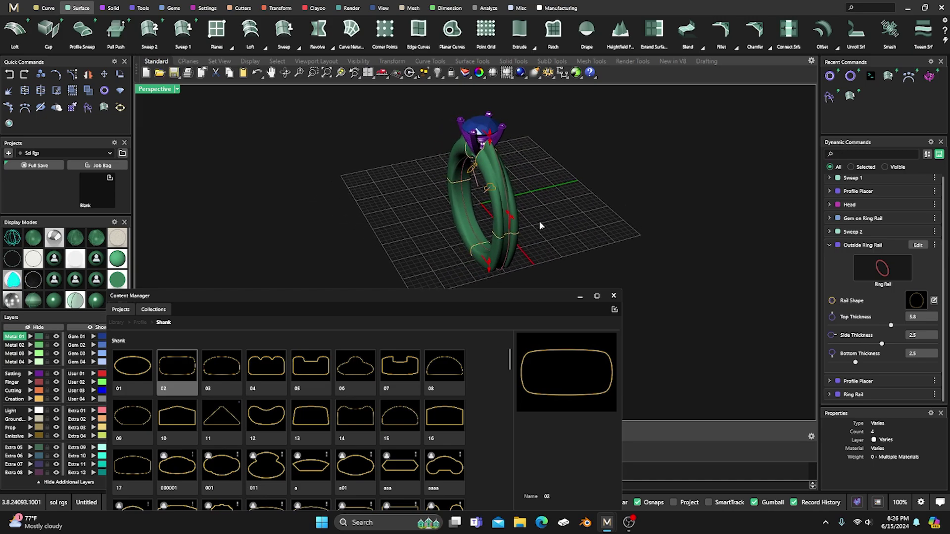
{"action": "right_click", "coordinate": [539, 225]}
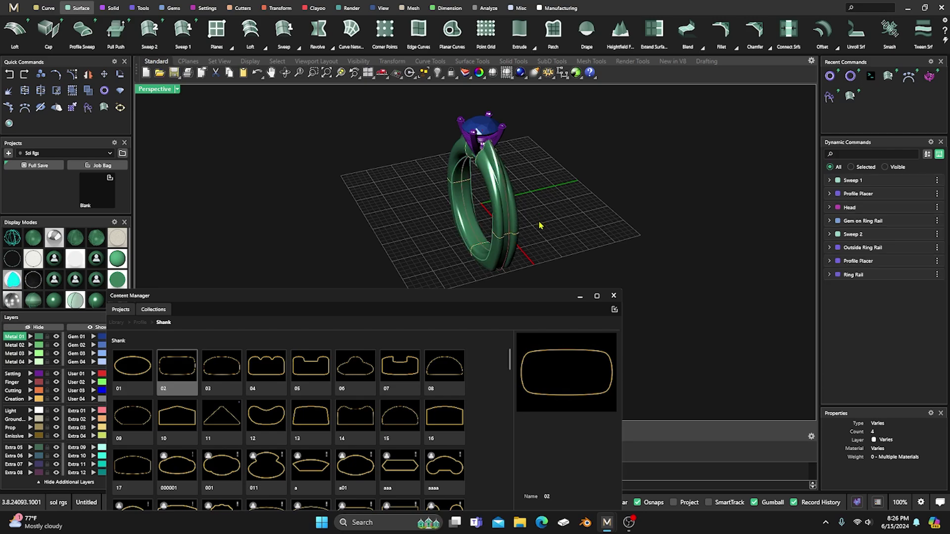
Step: Select the whole ring, save it to the Blank slot of the sol rgs project, and clear the selection
{"action": "scroll", "coordinate": [539, 225], "scroll_direction": "down", "scroll_amount": 2}
{"action": "left_click_drag", "start_coordinate": [438, 124], "coordinate": [551, 281]}
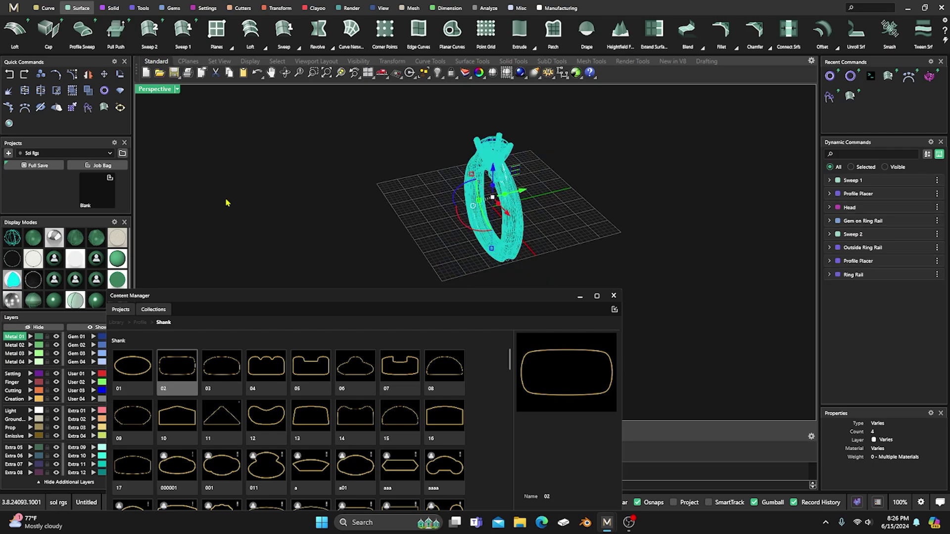
{"action": "left_click", "coordinate": [110, 178]}
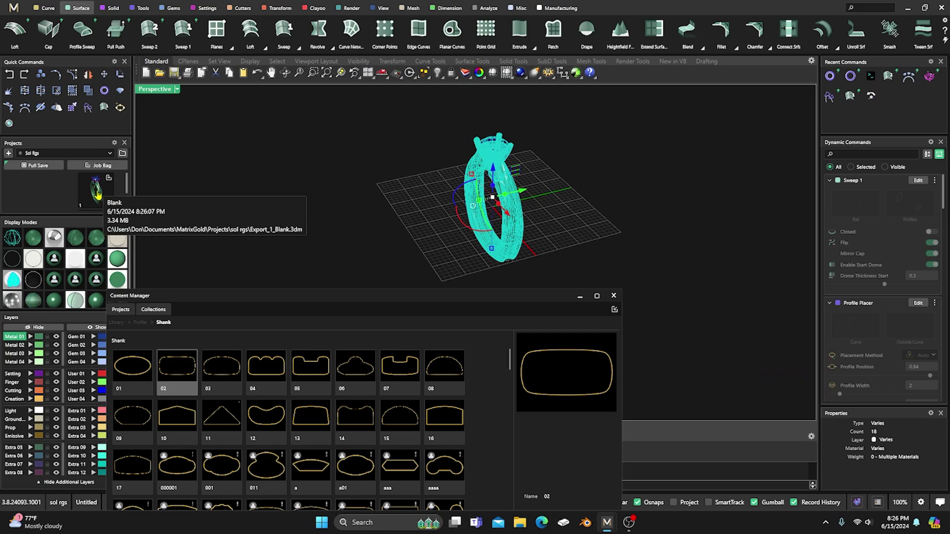
{"action": "left_click", "coordinate": [282, 173]}
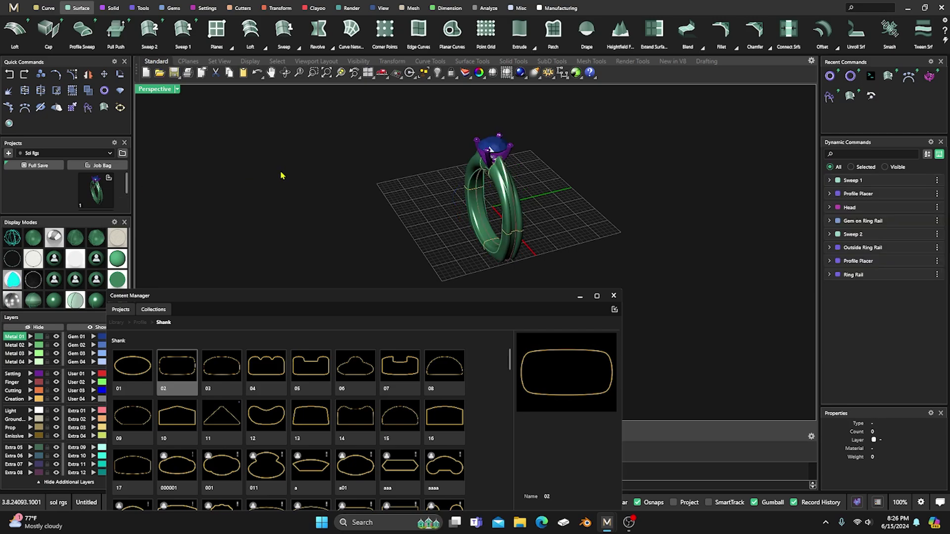
Step: Reopen the Profile Placer from the upper shank profile curve, switch the profile at position 0.033 to library profile 12, and accept
{"action": "right_click_drag", "start_coordinate": [338, 221], "coordinate": [386, 206]}
{"action": "scroll", "coordinate": [460, 182], "scroll_direction": "up", "scroll_amount": 4}
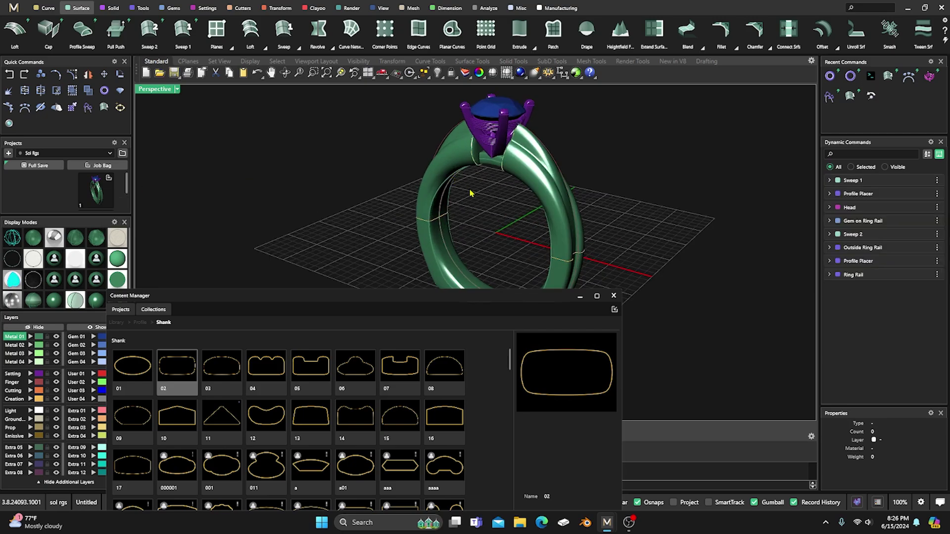
{"action": "scroll", "coordinate": [471, 193], "scroll_direction": "down", "scroll_amount": 4}
{"action": "right_click_drag", "start_coordinate": [474, 191], "coordinate": [485, 186]}
{"action": "scroll", "coordinate": [485, 186], "scroll_direction": "up", "scroll_amount": 6}
{"action": "left_click", "coordinate": [491, 160]}
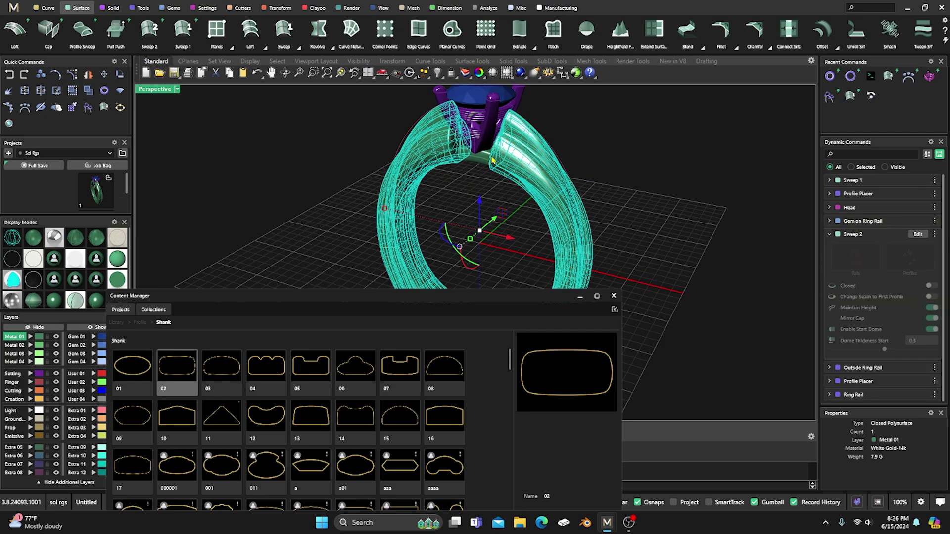
{"action": "left_click", "coordinate": [486, 200]}
{"action": "left_click", "coordinate": [489, 171]}
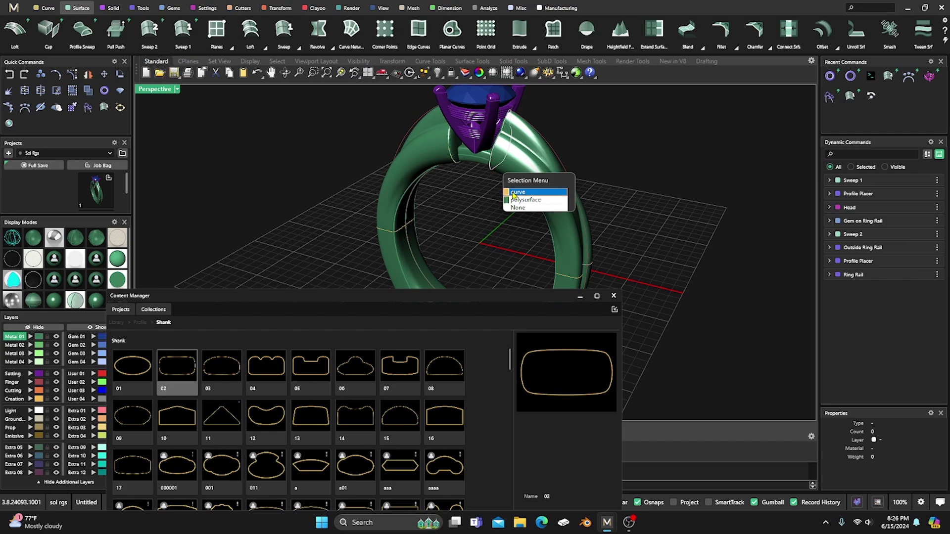
{"action": "left_click", "coordinate": [517, 193]}
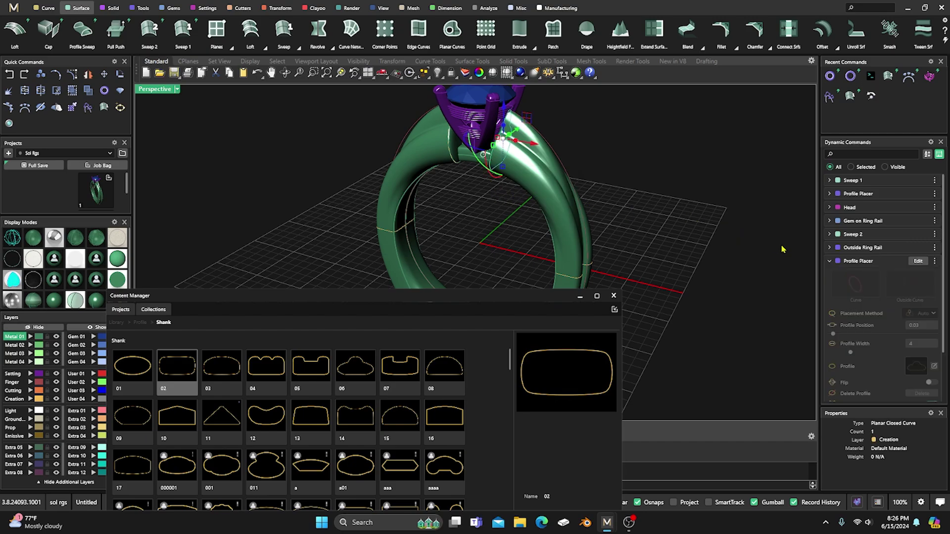
{"action": "left_click", "coordinate": [917, 261]}
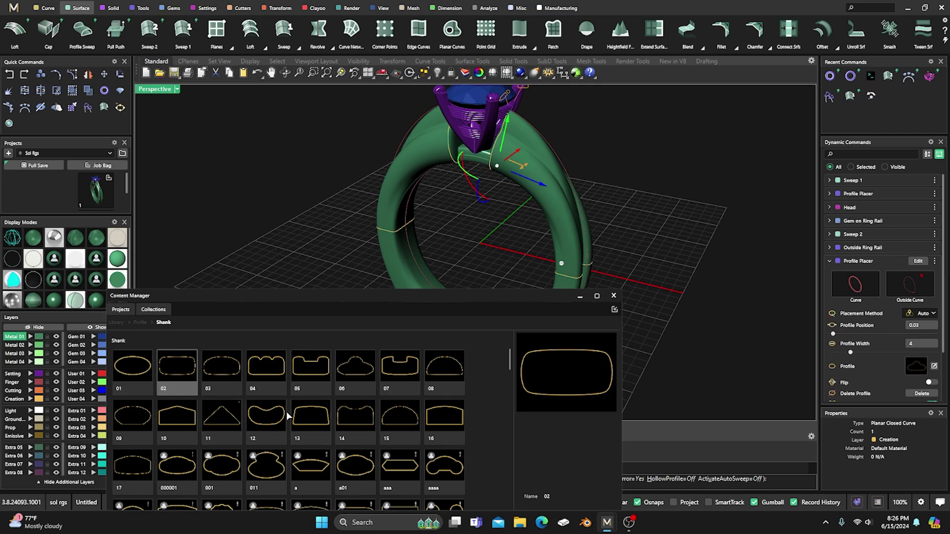
{"action": "left_click", "coordinate": [270, 421]}
{"action": "scroll", "coordinate": [556, 171], "scroll_direction": "down", "scroll_amount": 5}
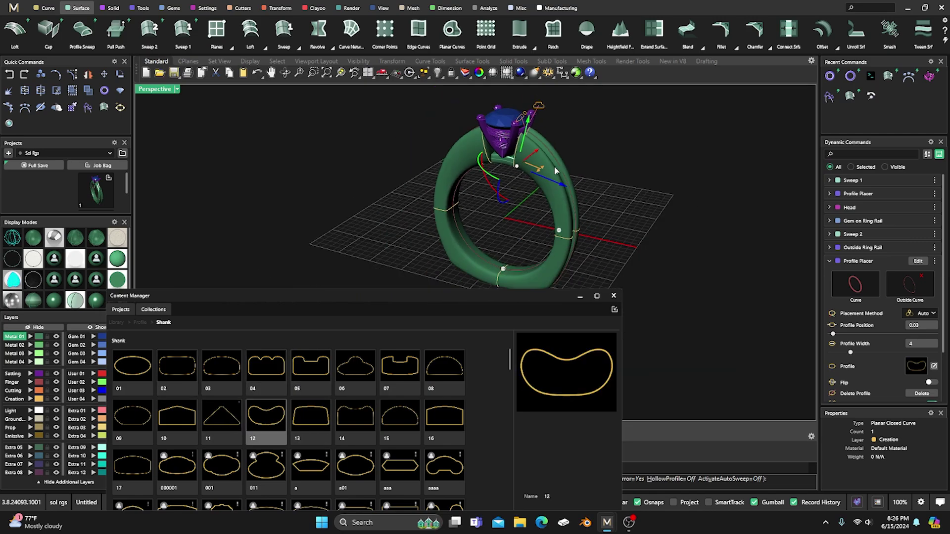
{"action": "right_click_drag", "start_coordinate": [556, 171], "coordinate": [514, 200]}
{"action": "scroll", "coordinate": [494, 169], "scroll_direction": "down", "scroll_amount": 4}
{"action": "right_click_drag", "start_coordinate": [506, 249], "coordinate": [467, 225]}
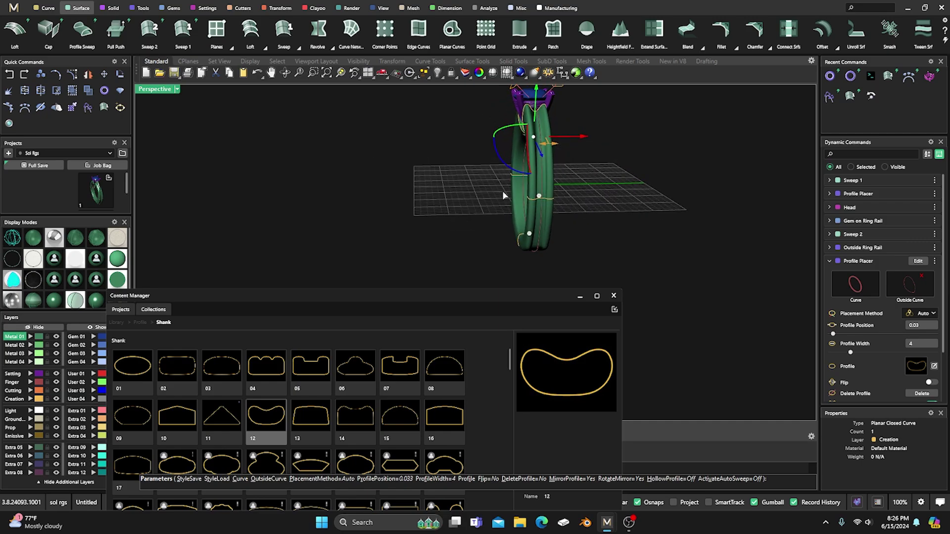
{"action": "right_click_drag", "start_coordinate": [503, 192], "coordinate": [526, 231]}
{"action": "right_click", "coordinate": [471, 234]}
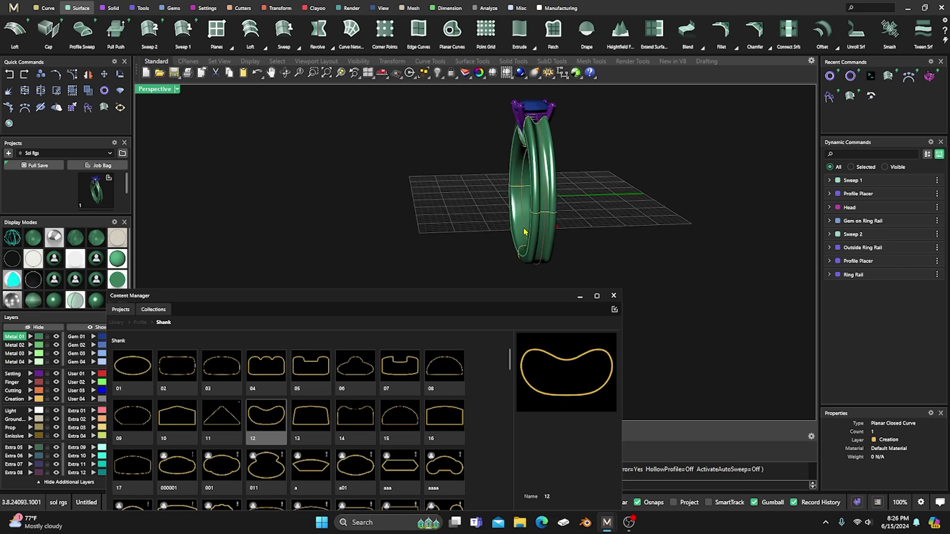
Step: Edit the shank's Sweep 2, turn off Maintain Height, and accept the change
{"action": "mouse_move", "coordinate": [587, 232]}
{"action": "right_mouse_down"}
{"action": "mouse_move", "coordinate": [544, 238]}
{"action": "mouse_move", "coordinate": [595, 243]}
{"action": "right_mouse_up"}
{"action": "left_click", "coordinate": [546, 247]}
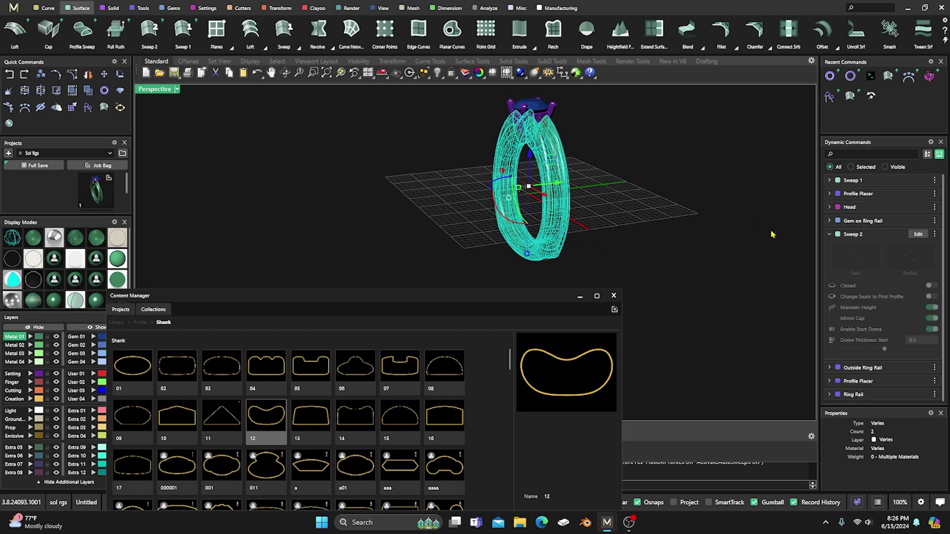
{"action": "left_click", "coordinate": [912, 235]}
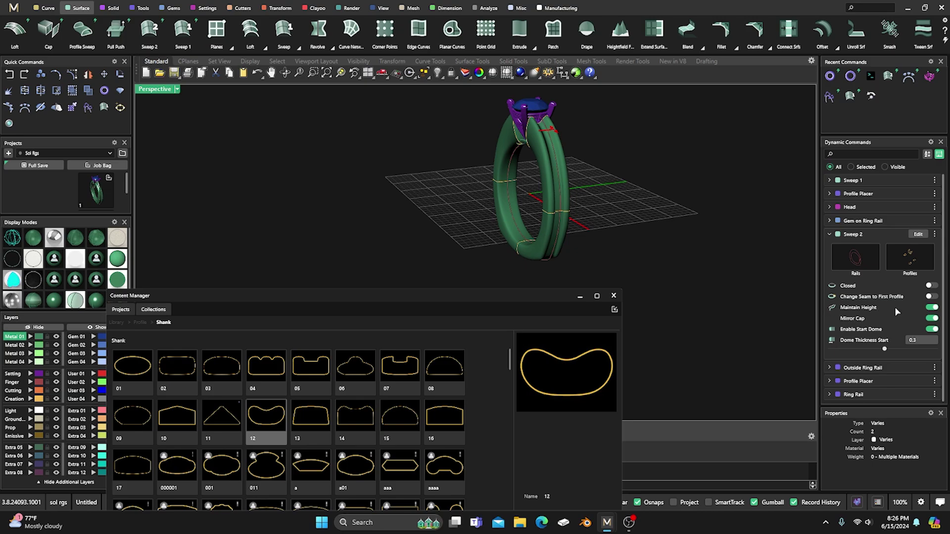
{"action": "right_click_drag", "start_coordinate": [649, 277], "coordinate": [608, 241]}
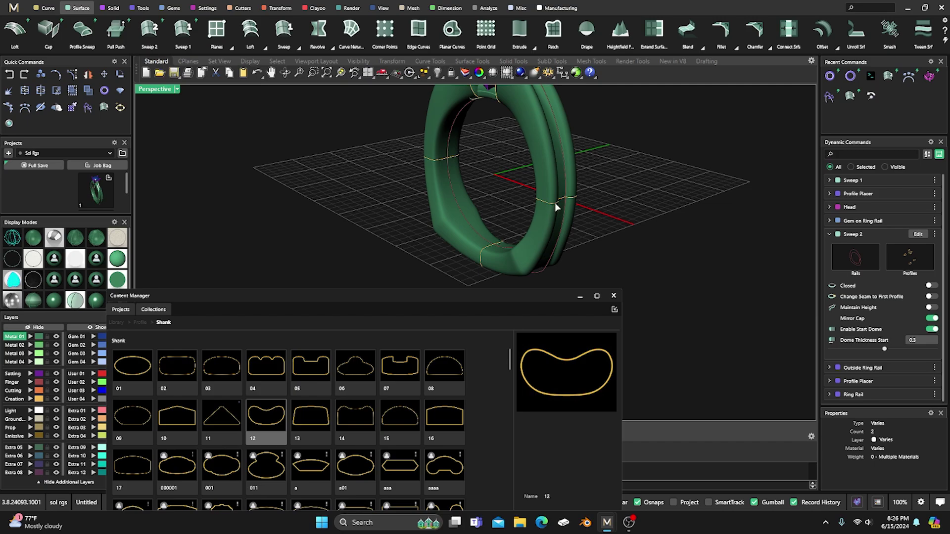
{"action": "left_click", "coordinate": [568, 206]}
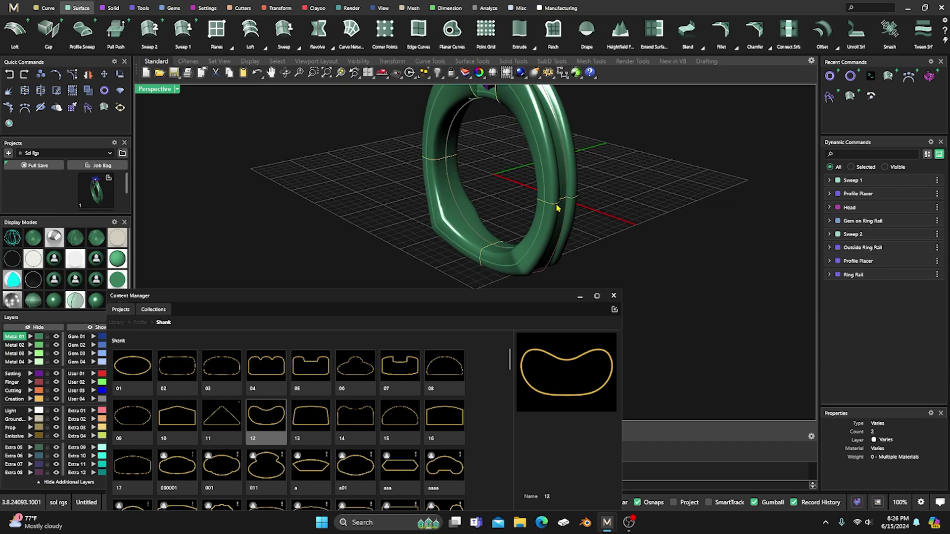
Step: Edit the shank's Profile Placer and set the upper profile at position 0.033 to library profile 02
{"action": "left_click", "coordinate": [552, 200]}
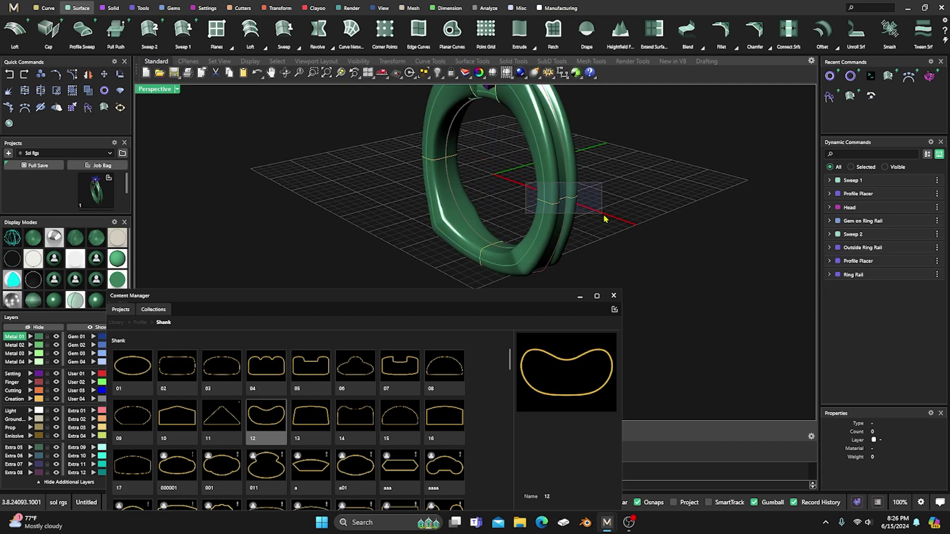
{"action": "left_click", "coordinate": [910, 261]}
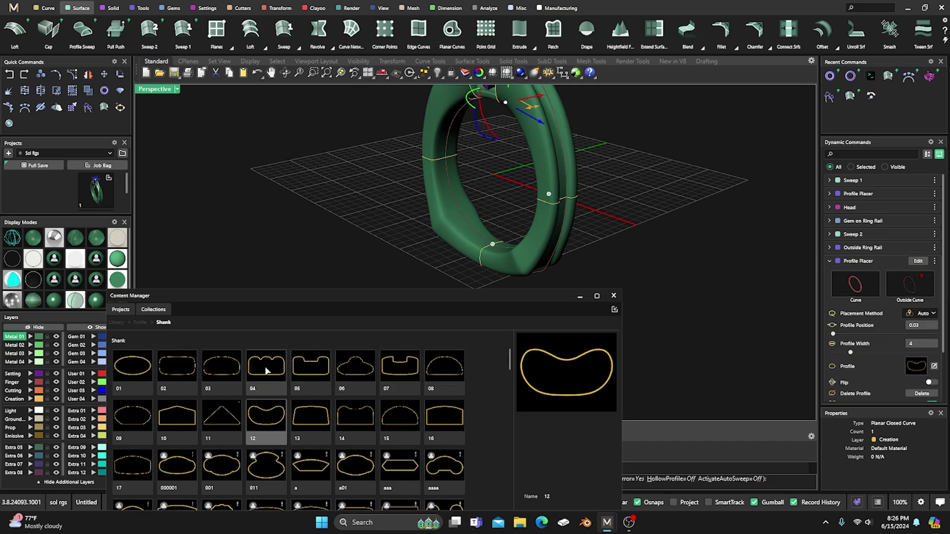
{"action": "left_click", "coordinate": [180, 369]}
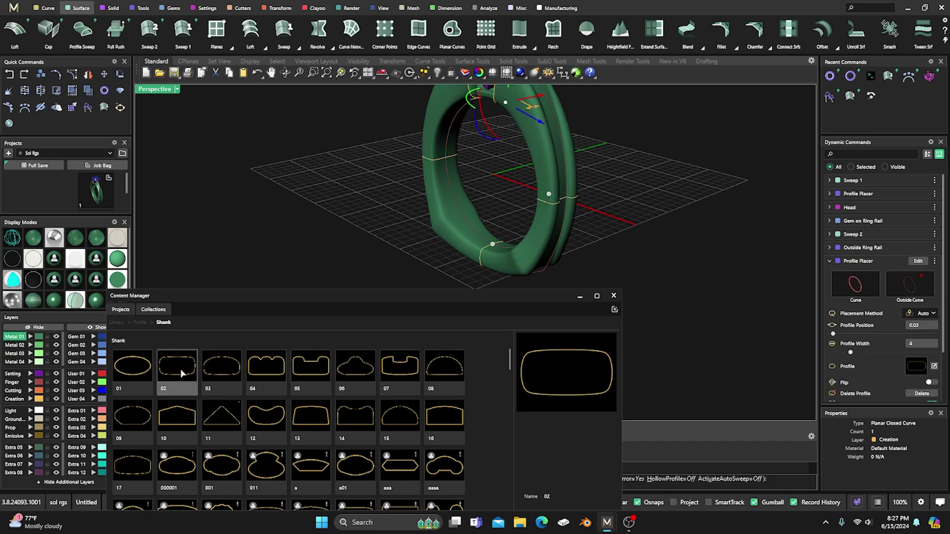
{"action": "scroll", "coordinate": [547, 266], "scroll_direction": "down", "scroll_amount": 5}
{"action": "right_click_drag", "start_coordinate": [547, 266], "coordinate": [526, 257]}
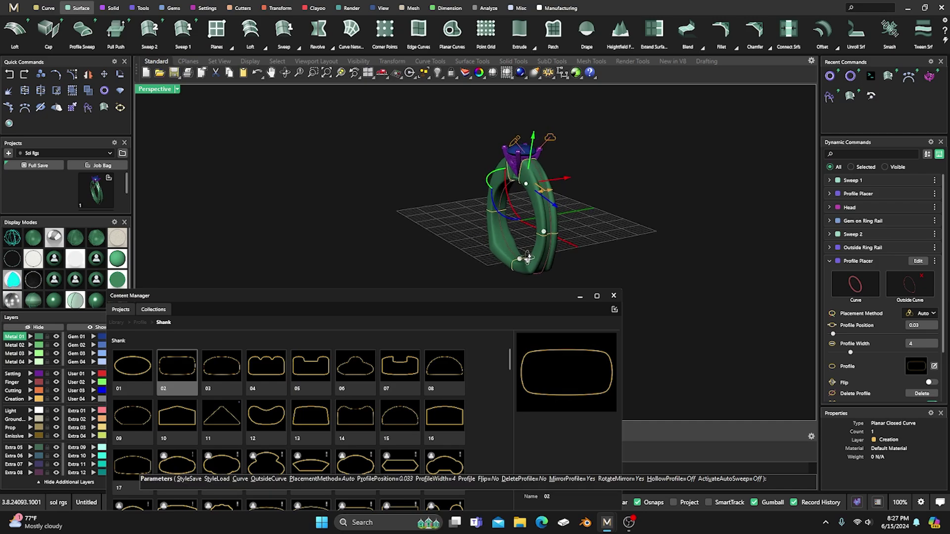
{"action": "scroll", "coordinate": [543, 239], "scroll_direction": "up", "scroll_amount": 3}
Step: Change the shank's side profile at position 0.25 to library profile 000001
{"action": "left_click", "coordinate": [545, 230]}
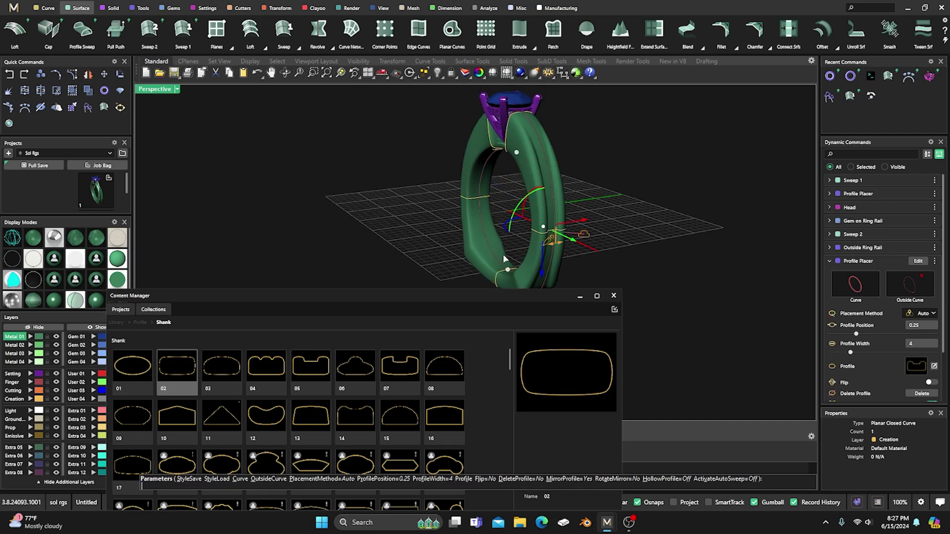
{"action": "scroll", "coordinate": [306, 415], "scroll_direction": "down", "scroll_amount": 2}
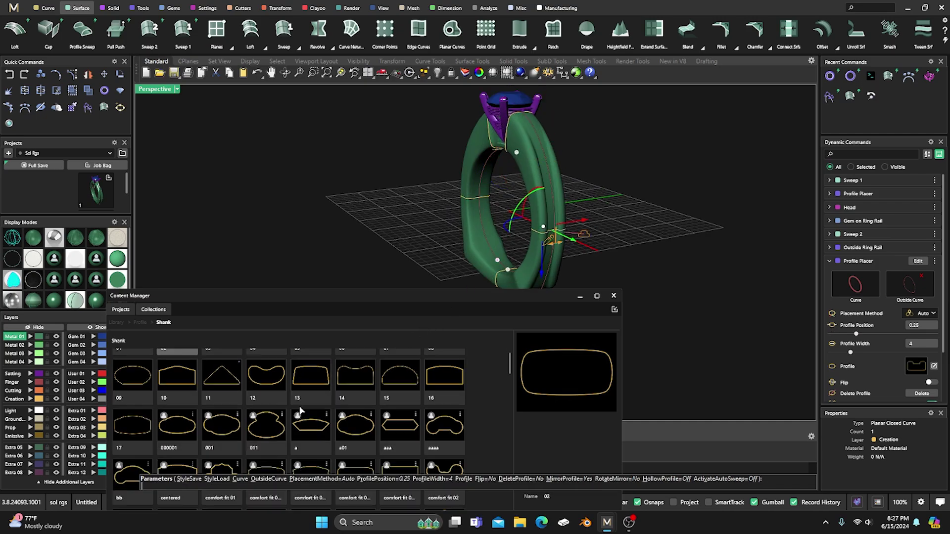
{"action": "left_click", "coordinate": [182, 409]}
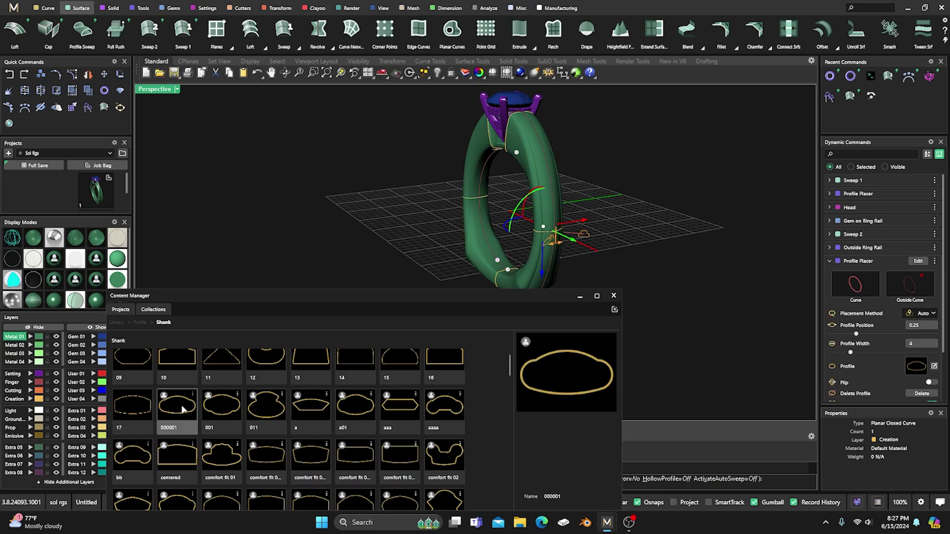
{"action": "mouse_move", "coordinate": [408, 225]}
{"action": "right_mouse_down"}
{"action": "mouse_move", "coordinate": [394, 213]}
{"action": "mouse_move", "coordinate": [416, 193]}
{"action": "mouse_move", "coordinate": [400, 218]}
{"action": "right_mouse_up"}
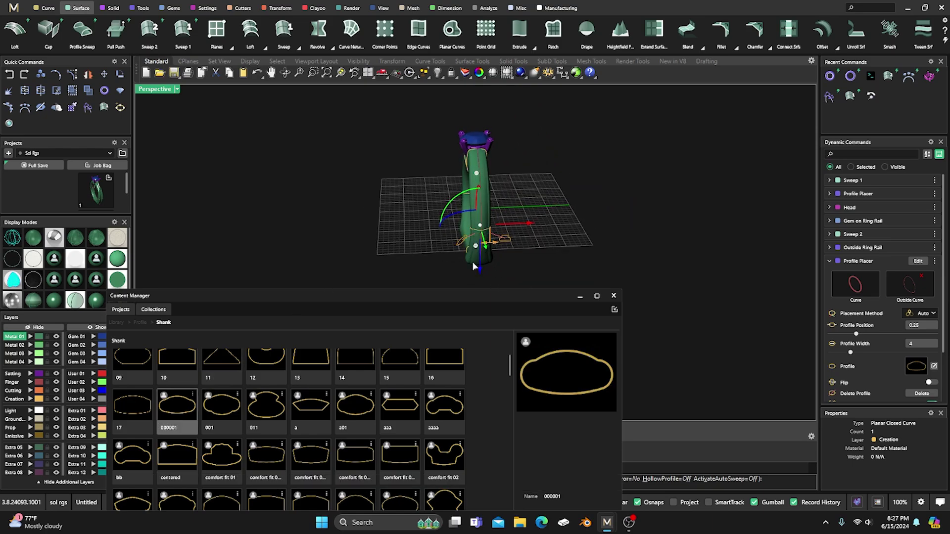
Step: Select the shank's base profile at position 0.5 and set its width to 5.2
{"action": "scroll", "coordinate": [471, 252], "scroll_direction": "up", "scroll_amount": 5}
{"action": "right_click_drag", "start_coordinate": [471, 251], "coordinate": [480, 241]}
{"action": "left_click", "coordinate": [480, 240]}
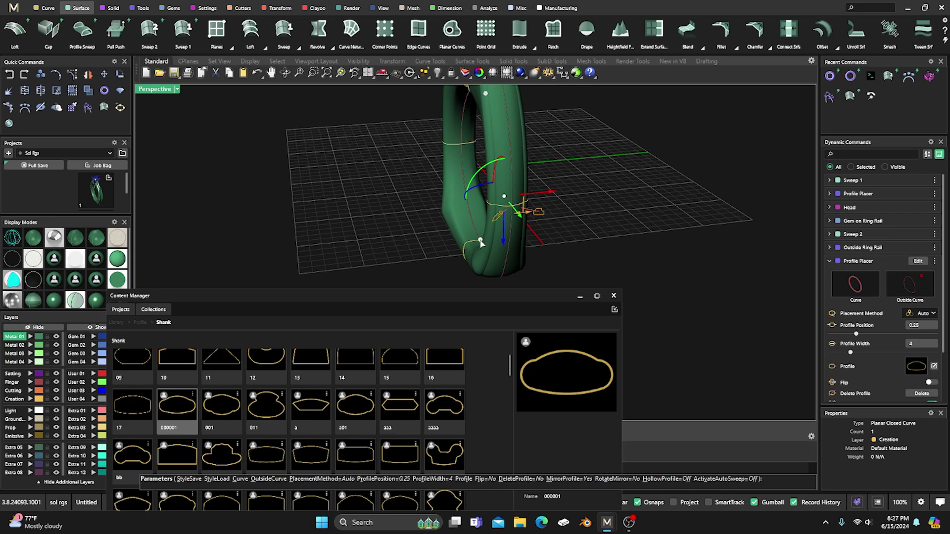
{"action": "mouse_move", "coordinate": [488, 244]}
{"action": "left_mouse_down"}
{"action": "mouse_move", "coordinate": [483, 236]}
{"action": "mouse_move", "coordinate": [500, 235]}
{"action": "left_mouse_up"}
{"action": "scroll", "coordinate": [416, 230], "scroll_direction": "down", "scroll_amount": 5}
{"action": "right_click_drag", "start_coordinate": [416, 230], "coordinate": [392, 209]}
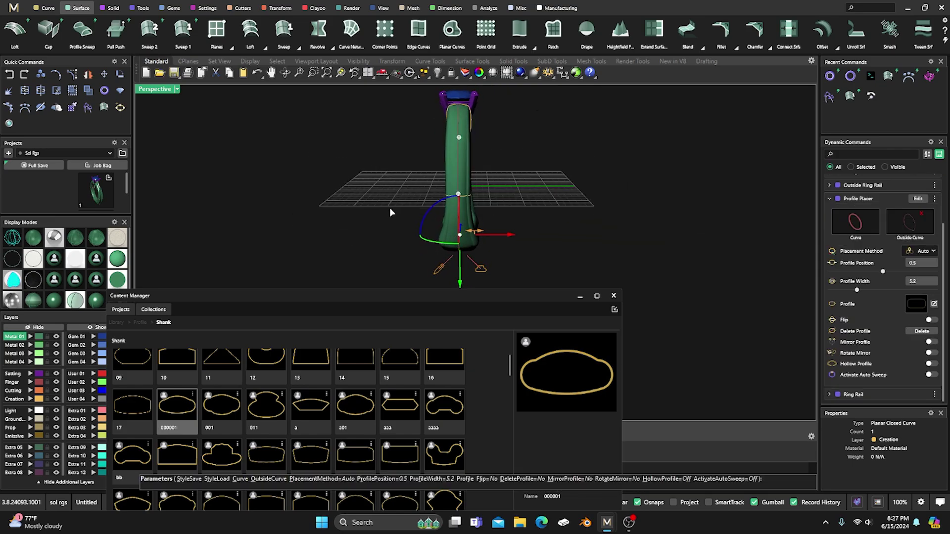
{"action": "right_click_drag", "start_coordinate": [478, 231], "coordinate": [537, 242]}
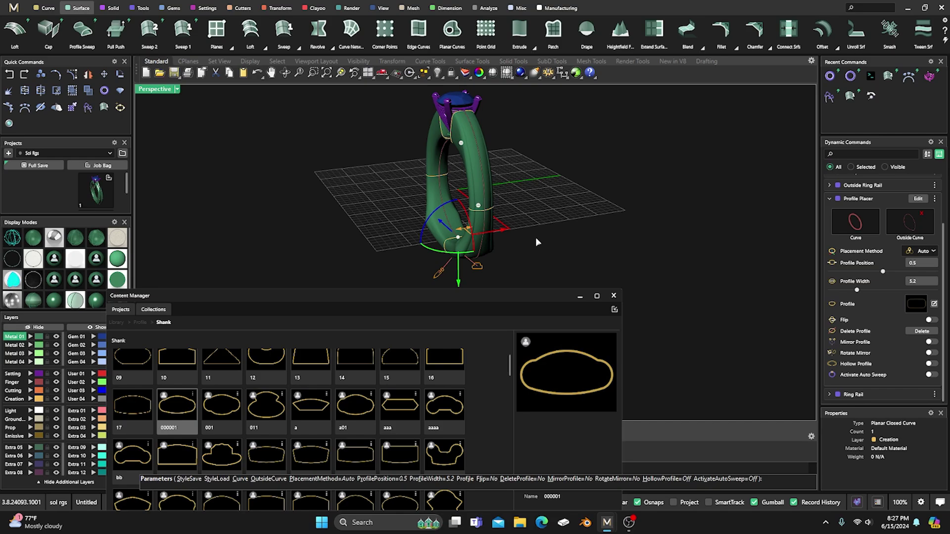
Step: Change the shank's upper profile at position 0.033 to library profile 011 and accept the edit
{"action": "left_click", "coordinate": [461, 144]}
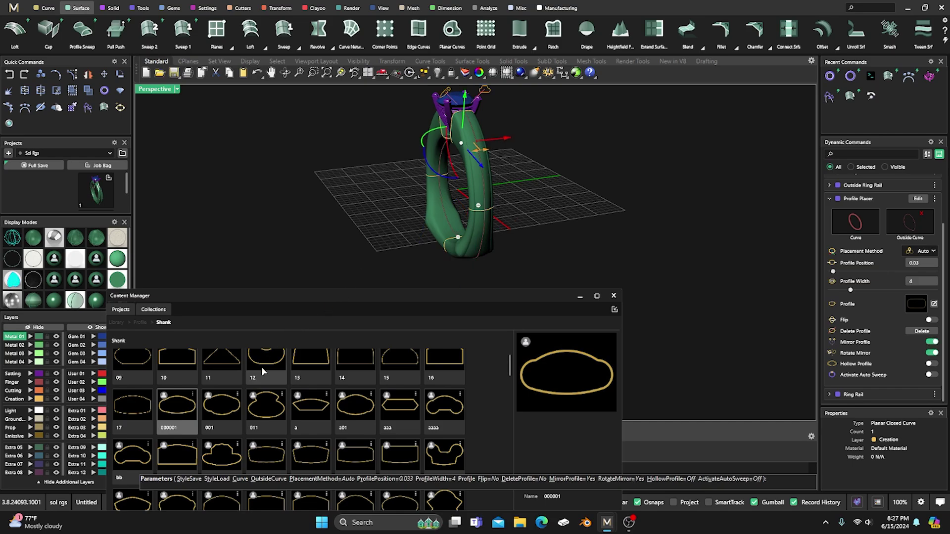
{"action": "left_click", "coordinate": [269, 403]}
{"action": "mouse_move", "coordinate": [430, 241]}
{"action": "right_mouse_down"}
{"action": "mouse_move", "coordinate": [474, 234]}
{"action": "mouse_move", "coordinate": [435, 238]}
{"action": "right_mouse_up"}
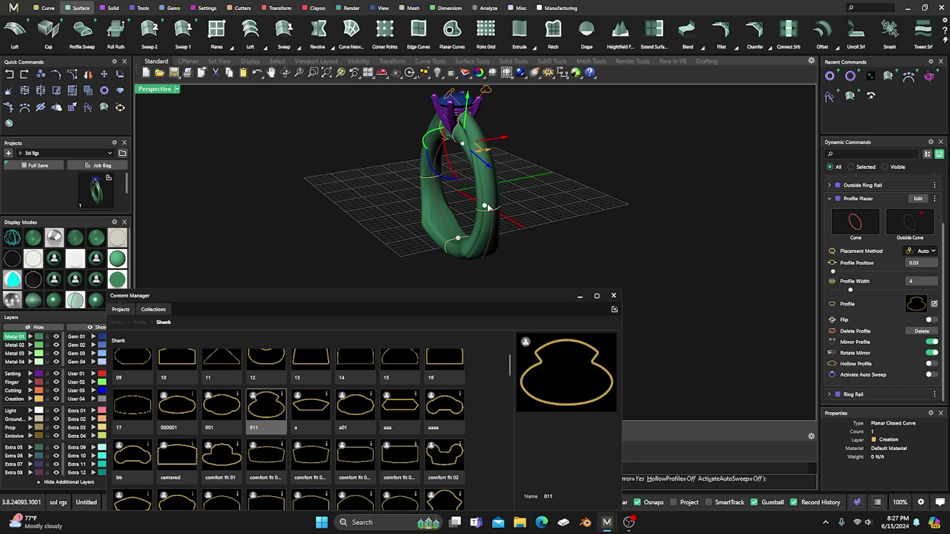
{"action": "right_click", "coordinate": [523, 187]}
Step: Select the whole ring and save it as a new variation in the project's blank slot
{"action": "scroll", "coordinate": [518, 189], "scroll_direction": "down", "scroll_amount": 4}
{"action": "left_click_drag", "start_coordinate": [438, 110], "coordinate": [527, 262]}
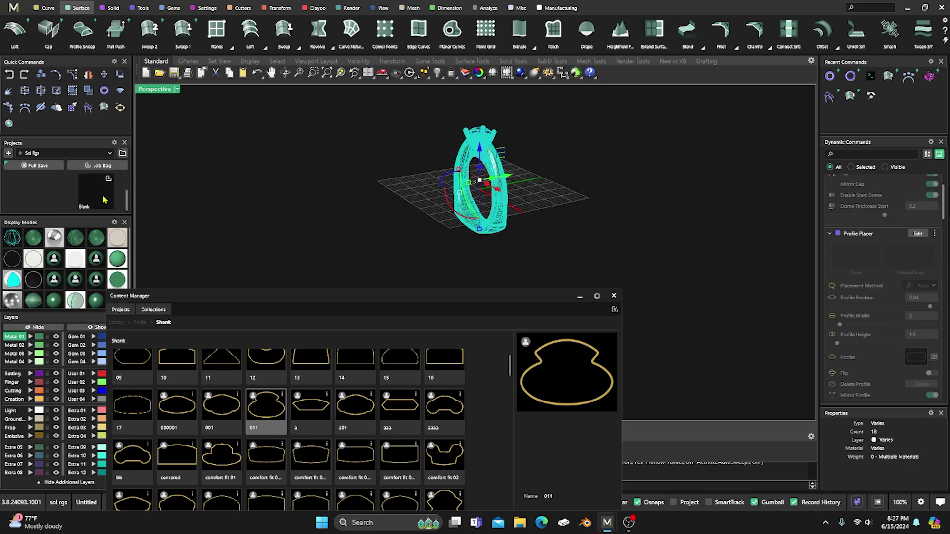
{"action": "left_click", "coordinate": [105, 200]}
{"action": "left_click", "coordinate": [109, 201]}
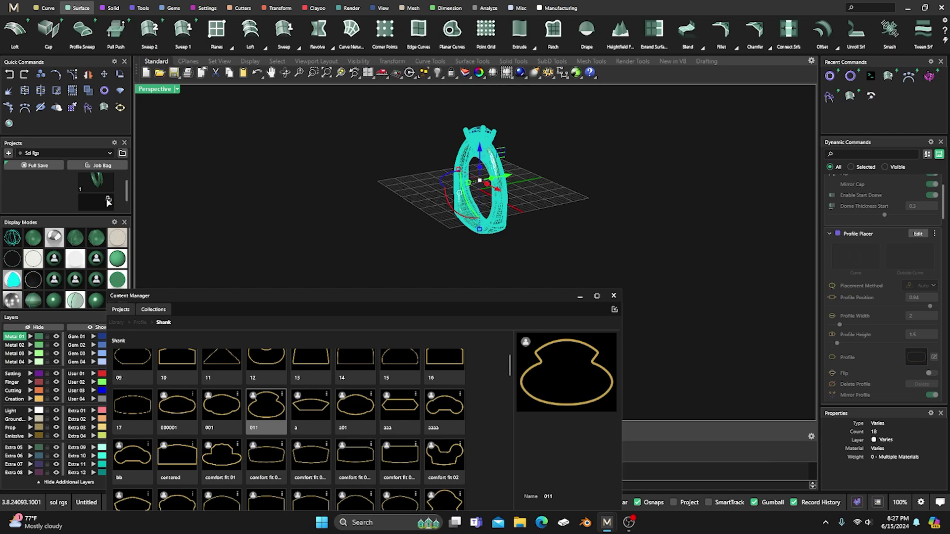
{"action": "left_click", "coordinate": [422, 195]}
Step: Edit the shank's Profile Placer and change the upper profile at position 0.033 to library profile fishtail01
{"action": "right_click_drag", "start_coordinate": [423, 196], "coordinate": [450, 221]}
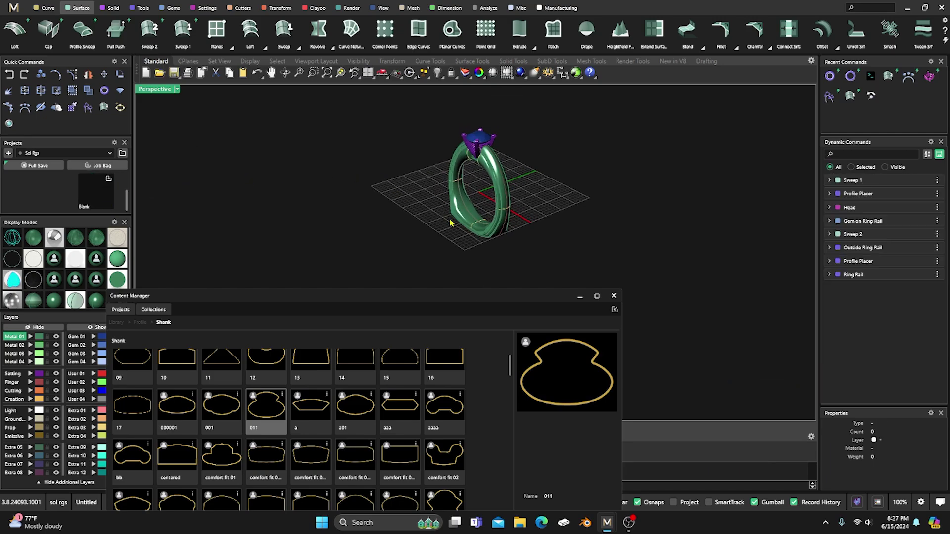
{"action": "scroll", "coordinate": [486, 156], "scroll_direction": "up", "scroll_amount": 4}
{"action": "left_click", "coordinate": [478, 161]}
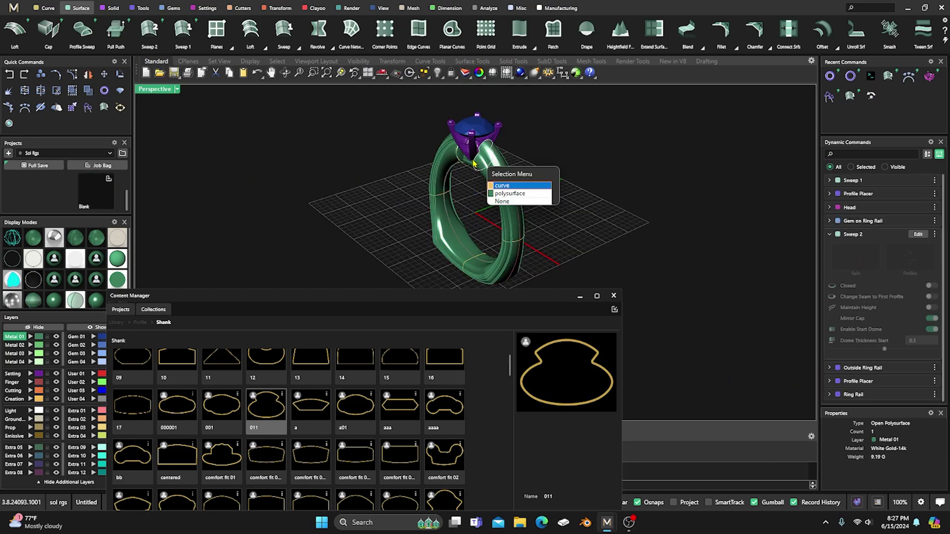
{"action": "left_click", "coordinate": [497, 186]}
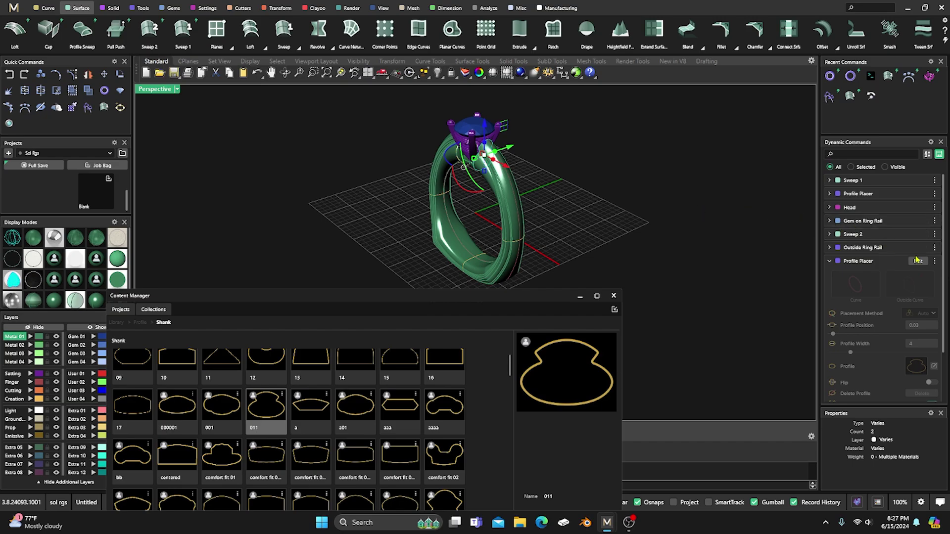
{"action": "left_click", "coordinate": [918, 261]}
{"action": "scroll", "coordinate": [298, 389], "scroll_direction": "down", "scroll_amount": 3}
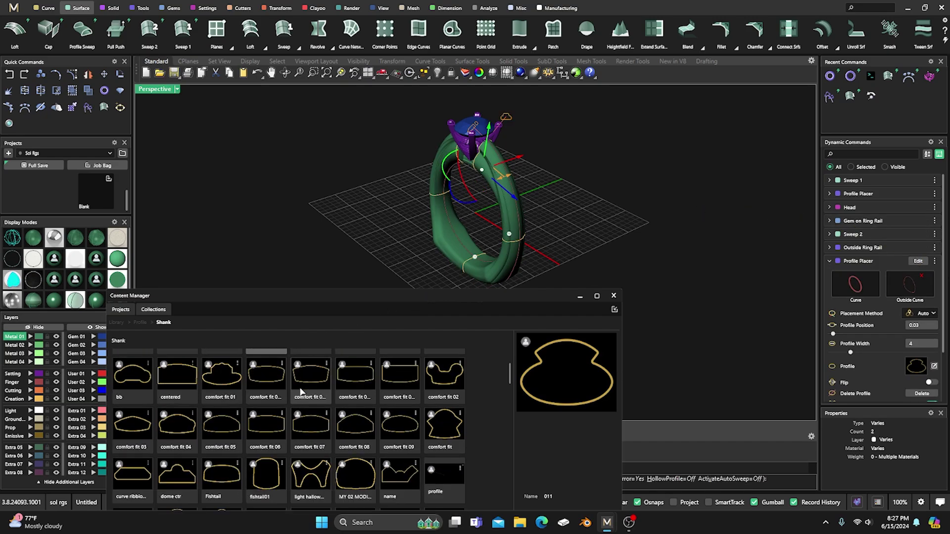
{"action": "left_click", "coordinate": [267, 413]}
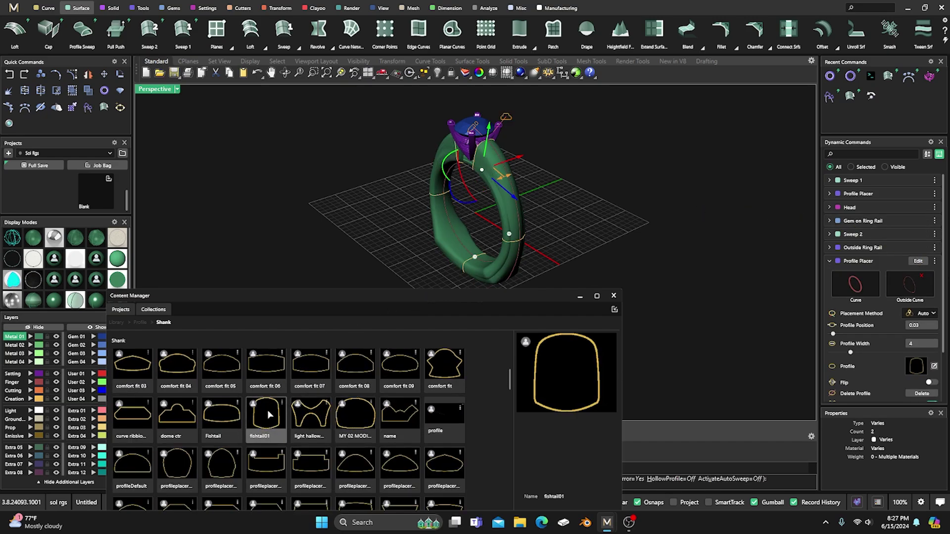
Step: Change the shank's side profile at position 0.25 to library profile profileplacerCF_20
{"action": "left_click", "coordinate": [510, 235]}
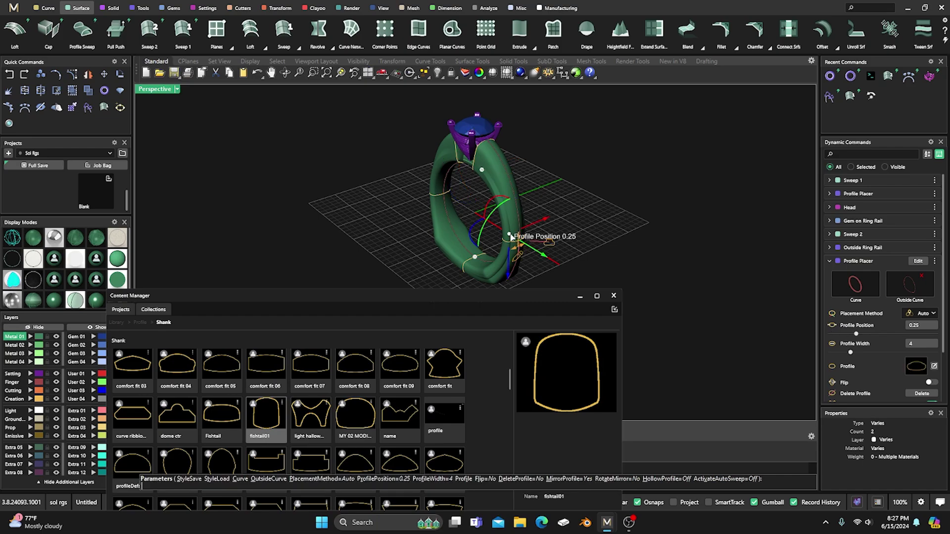
{"action": "scroll", "coordinate": [352, 400], "scroll_direction": "down", "scroll_amount": 2}
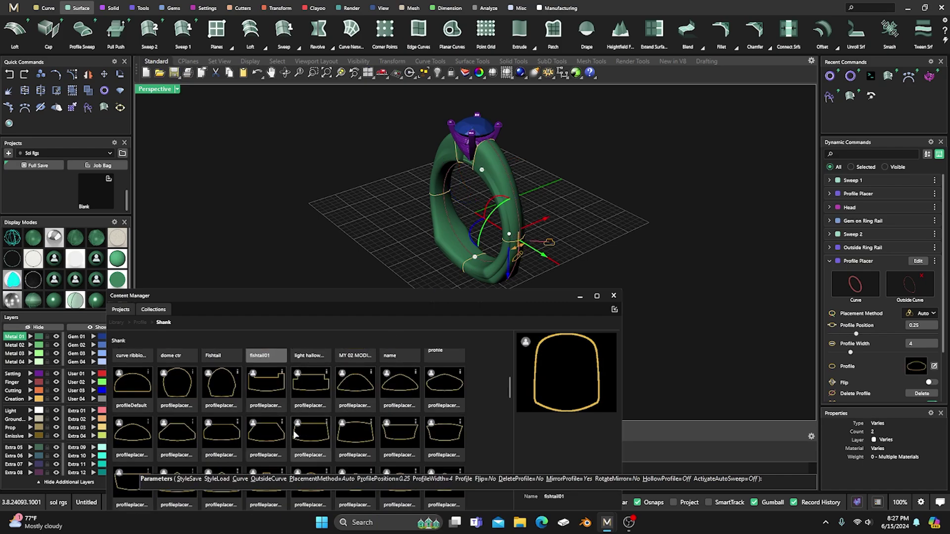
{"action": "left_click", "coordinate": [272, 437]}
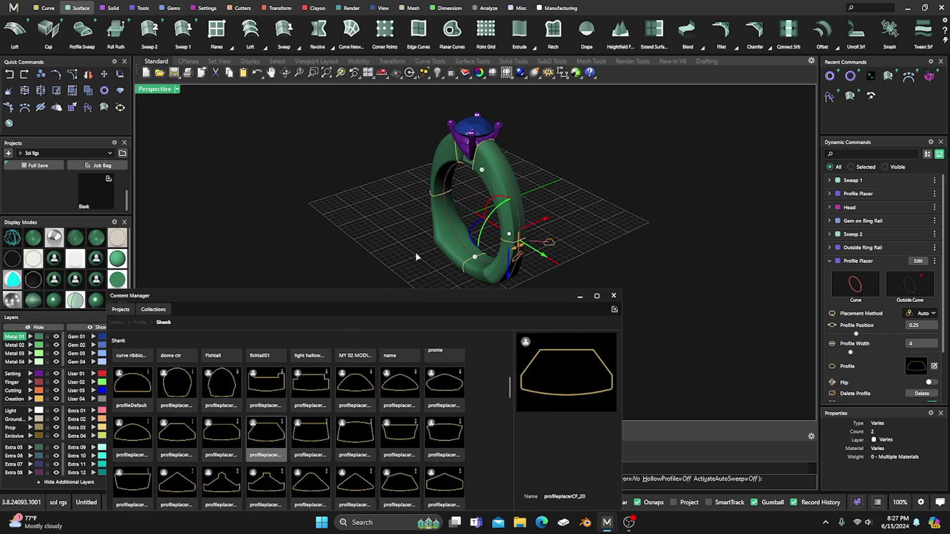
Step: Set the width of the shank's upper profile at position 0.033 to 2.2 and accept the edit
{"action": "right_click_drag", "start_coordinate": [415, 253], "coordinate": [452, 228]}
{"action": "left_click", "coordinate": [472, 158]}
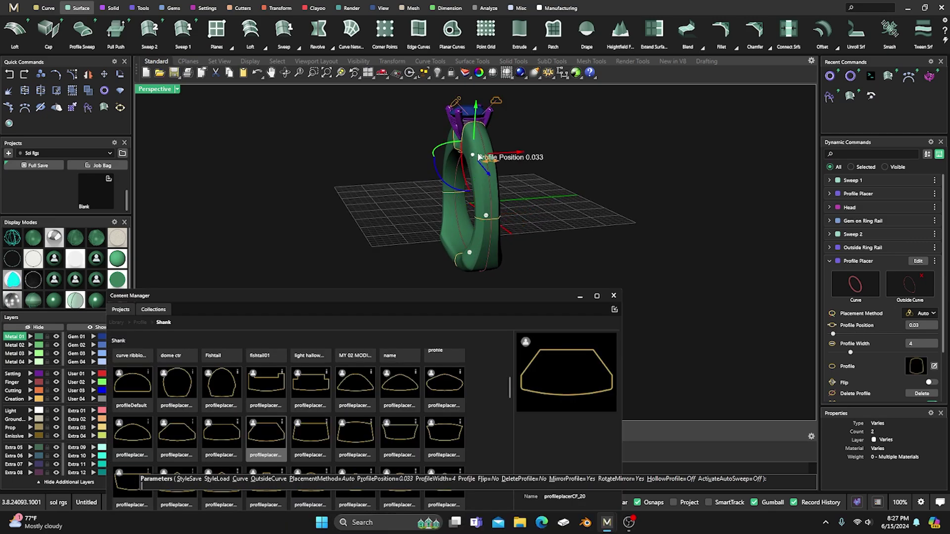
{"action": "left_click_drag", "start_coordinate": [494, 164], "coordinate": [475, 160]}
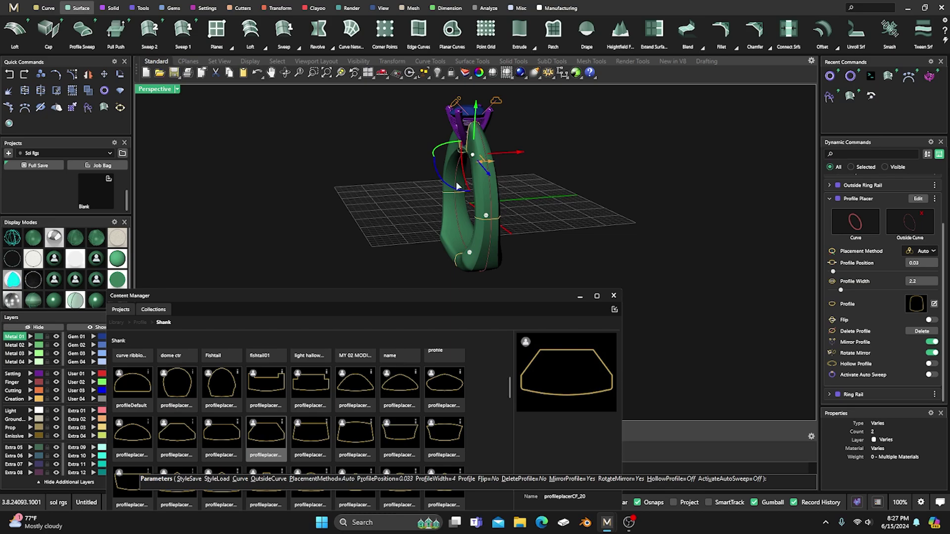
{"action": "right_click_drag", "start_coordinate": [399, 206], "coordinate": [448, 214]}
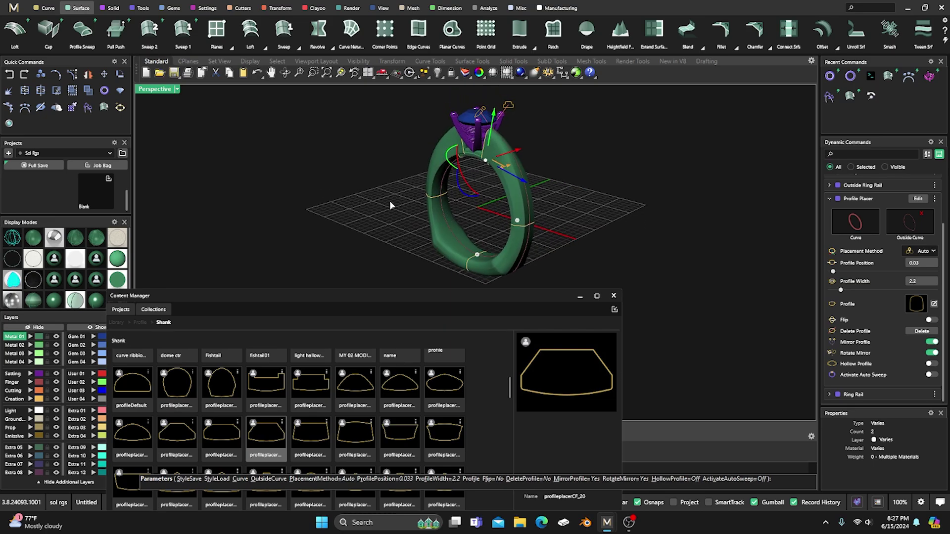
{"action": "right_click", "coordinate": [371, 192]}
Step: Select the entire fishtail ring variation and save it to the project's blank slot
{"action": "scroll", "coordinate": [400, 195], "scroll_direction": "down", "scroll_amount": 2}
{"action": "left_click_drag", "start_coordinate": [386, 124], "coordinate": [542, 281]}
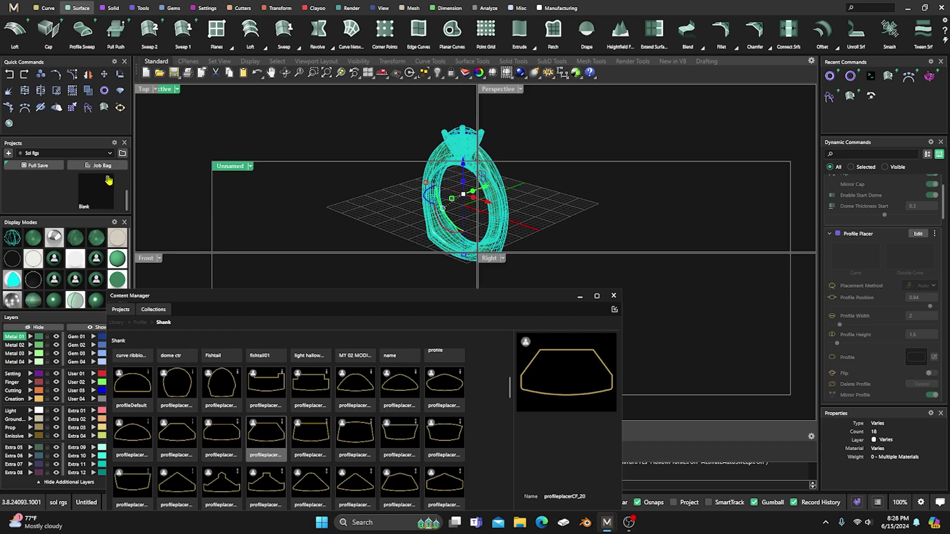
{"action": "left_click", "coordinate": [355, 183]}
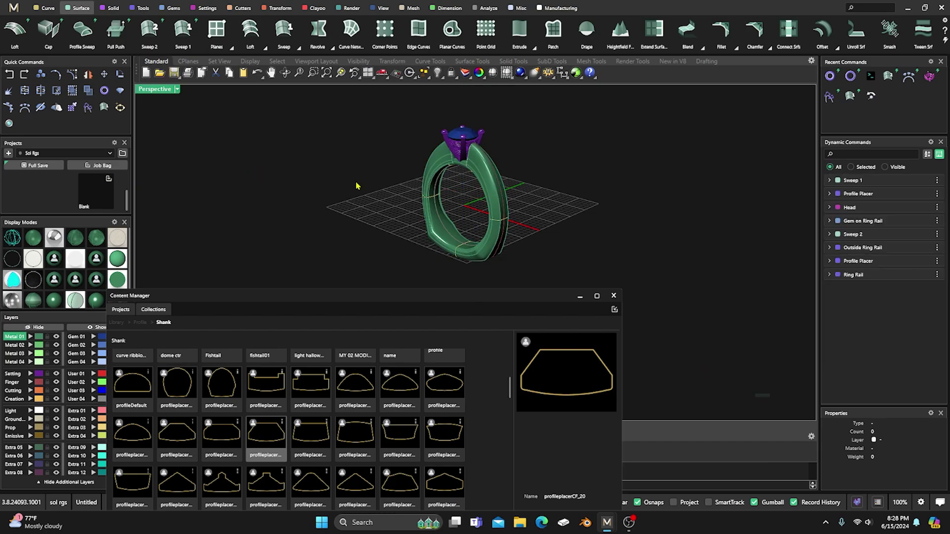
Step: Edit the shank's Profile Placer and change the base profile at position 0.5 to library profile profileplacerCF_13
{"action": "left_click", "coordinate": [460, 247]}
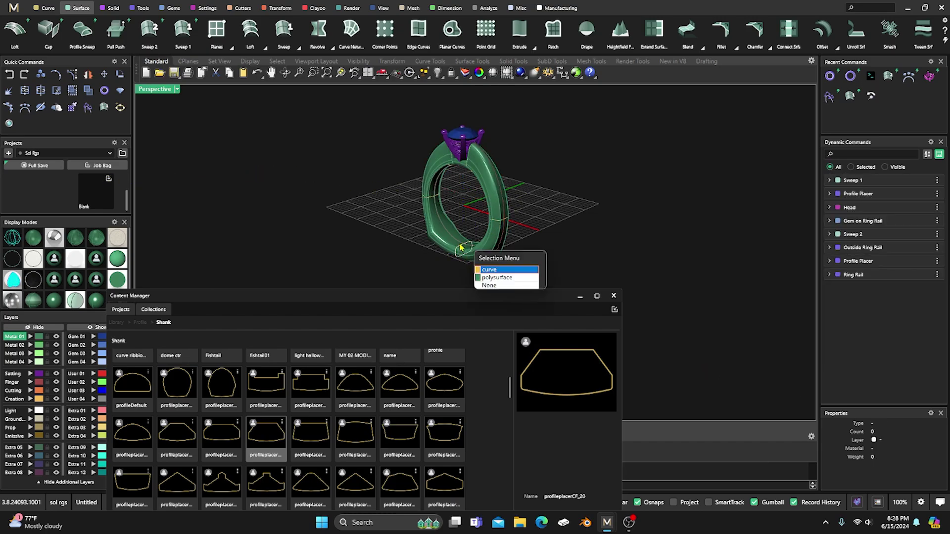
{"action": "left_click", "coordinate": [485, 274]}
{"action": "left_click", "coordinate": [400, 389]}
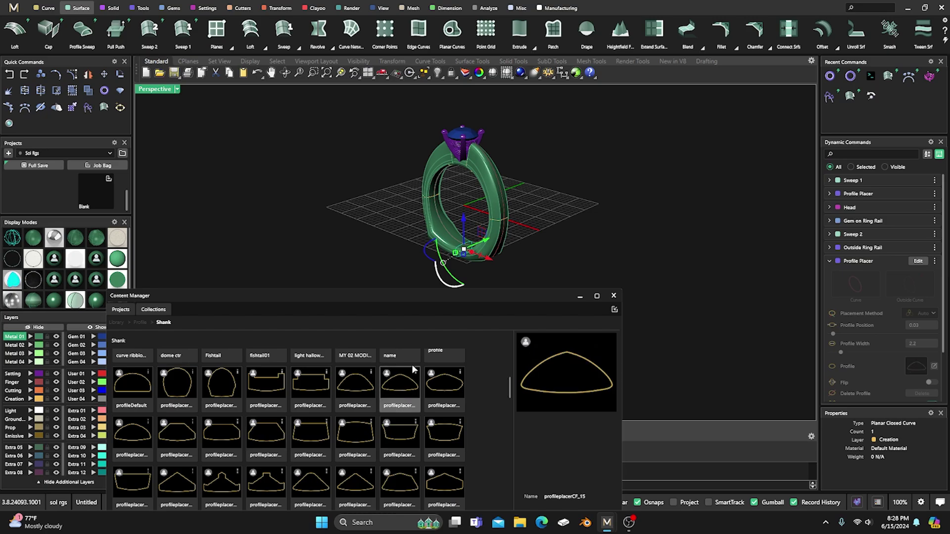
{"action": "right_click_drag", "start_coordinate": [521, 244], "coordinate": [483, 218]}
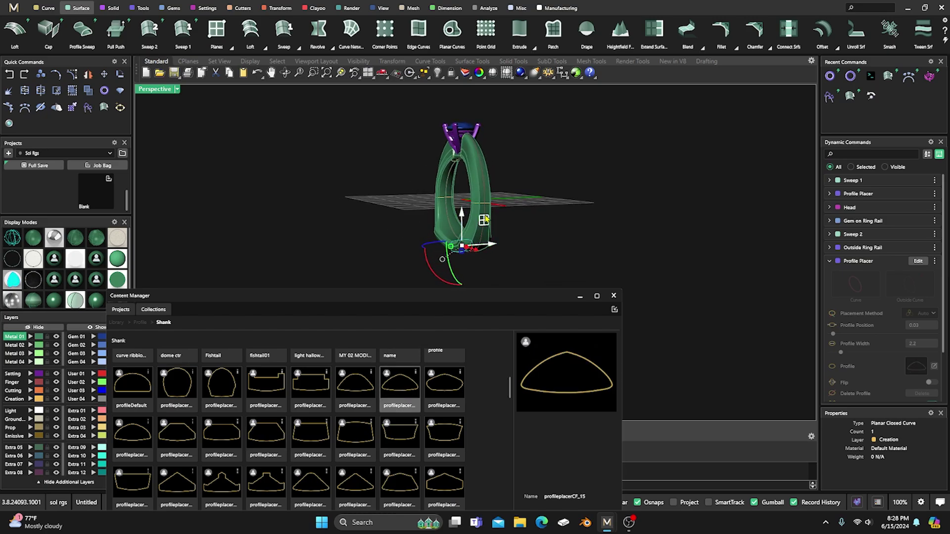
{"action": "left_click", "coordinate": [917, 261]}
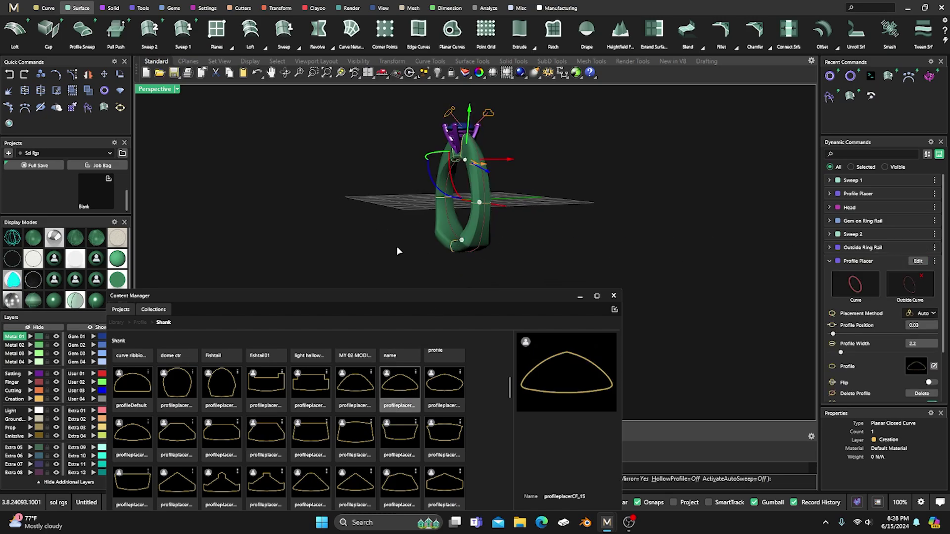
{"action": "left_click", "coordinate": [460, 242]}
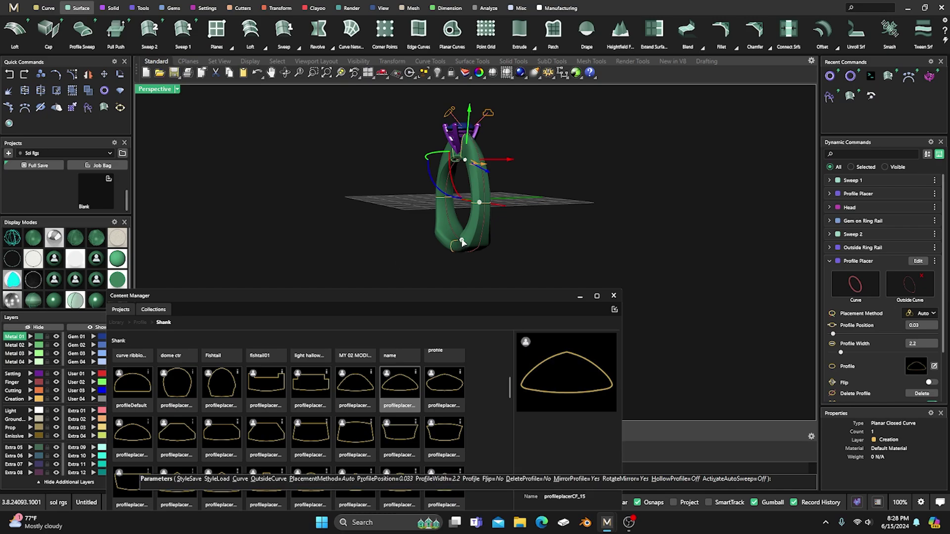
{"action": "left_click", "coordinate": [315, 384]}
Step: Change the shank's side profile at position 0.25 to library profile profileplacerCF_28
{"action": "right_click_drag", "start_coordinate": [387, 277], "coordinate": [369, 271]}
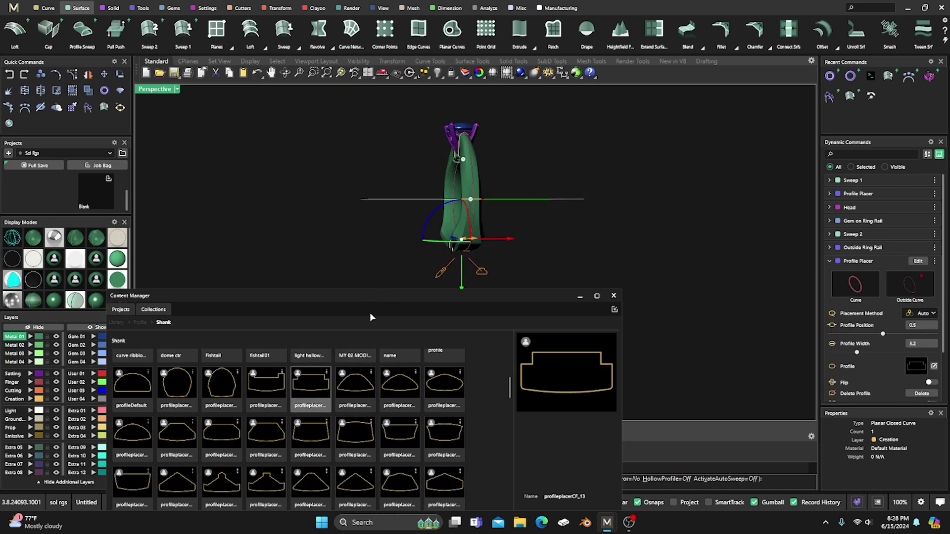
{"action": "scroll", "coordinate": [462, 269], "scroll_direction": "up", "scroll_amount": 4}
{"action": "right_click_drag", "start_coordinate": [500, 261], "coordinate": [470, 260]}
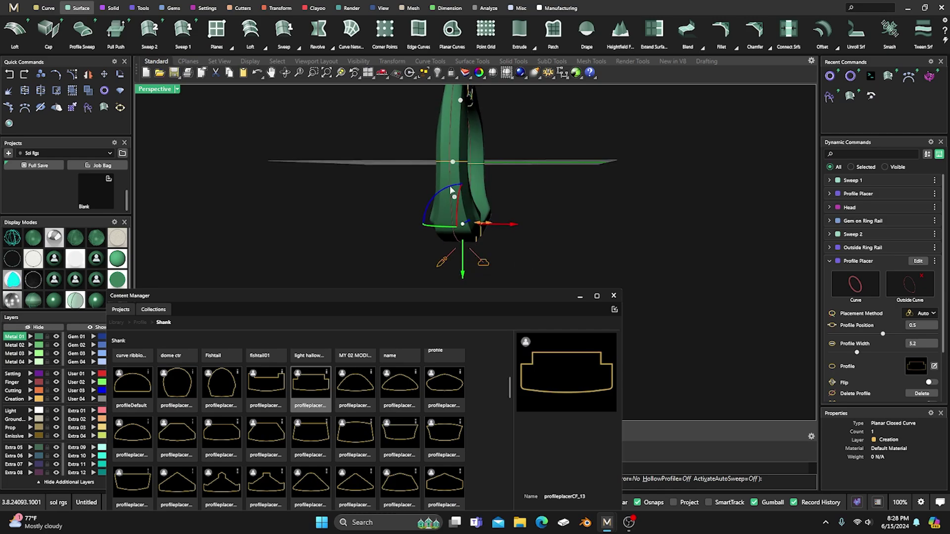
{"action": "left_click", "coordinate": [452, 164]}
{"action": "right_click_drag", "start_coordinate": [423, 165], "coordinate": [431, 223]}
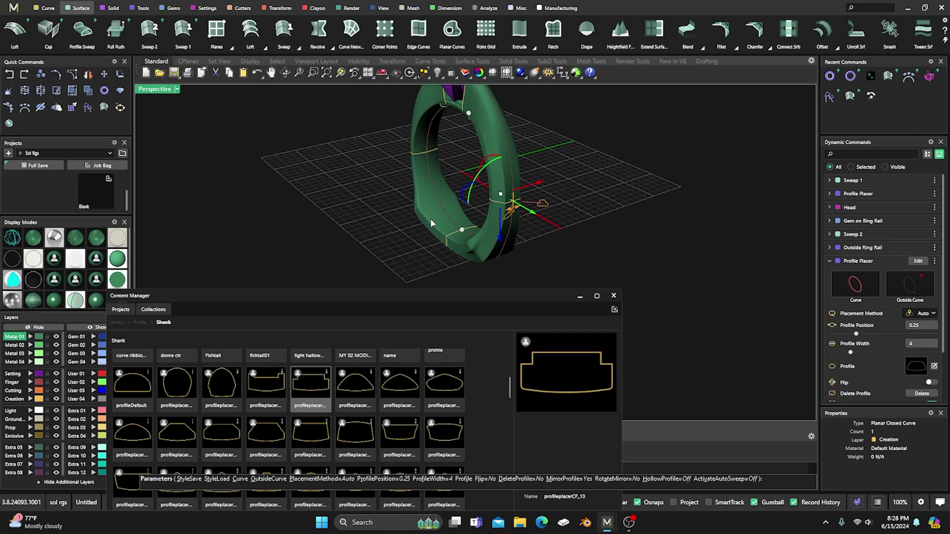
{"action": "scroll", "coordinate": [307, 404], "scroll_direction": "down", "scroll_amount": 3}
{"action": "left_click", "coordinate": [265, 403]}
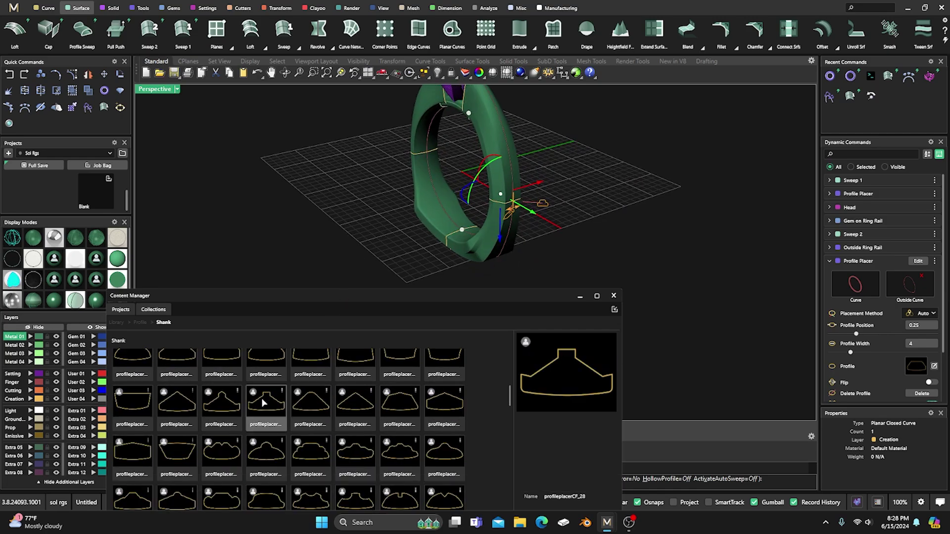
{"action": "right_click_drag", "start_coordinate": [428, 251], "coordinate": [458, 186]}
{"action": "scroll", "coordinate": [472, 229], "scroll_direction": "down", "scroll_amount": 4}
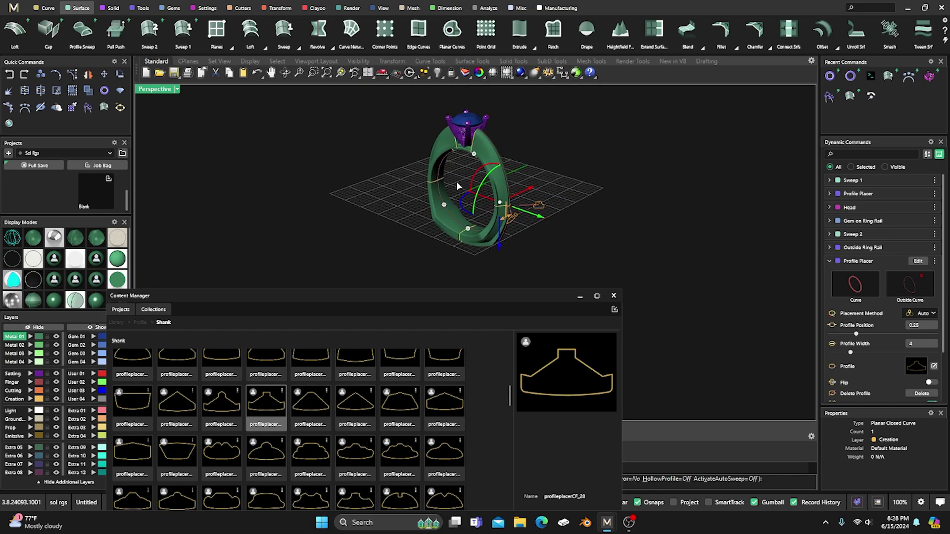
Step: Select the shank's upper profile at position 0.033 and change it to library profile profileplacerCF_29
{"action": "scroll", "coordinate": [470, 152], "scroll_direction": "up", "scroll_amount": 4}
{"action": "left_click", "coordinate": [476, 157]}
{"action": "left_click", "coordinate": [477, 158]}
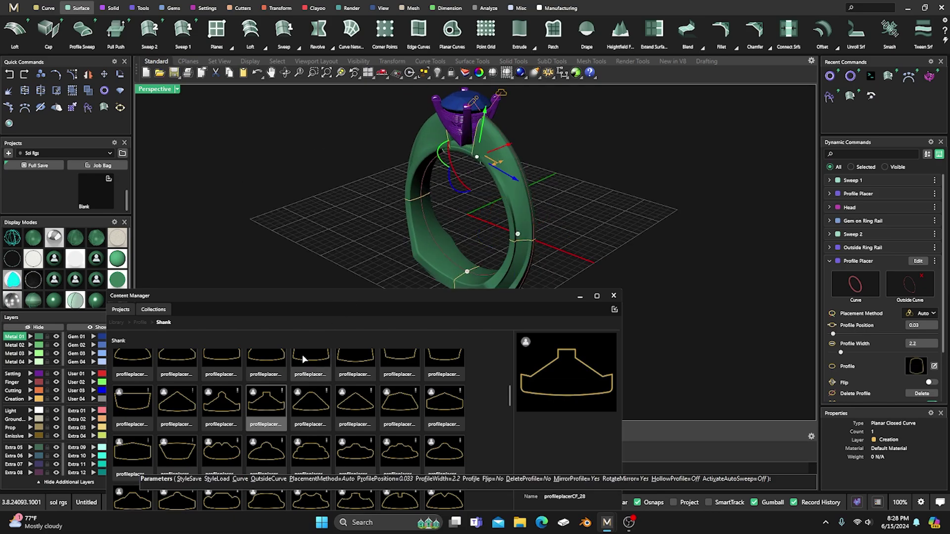
{"action": "left_click", "coordinate": [312, 408]}
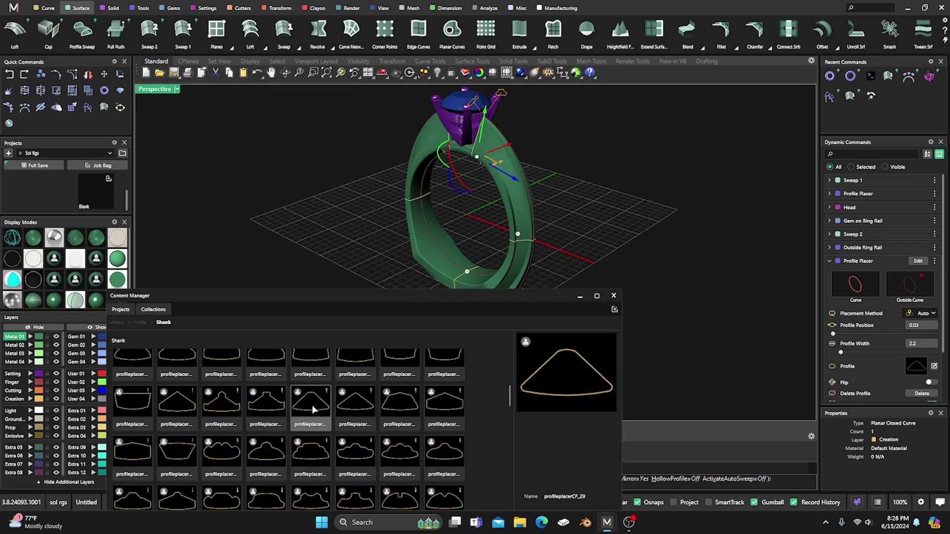
{"action": "right_click_drag", "start_coordinate": [460, 232], "coordinate": [399, 239]}
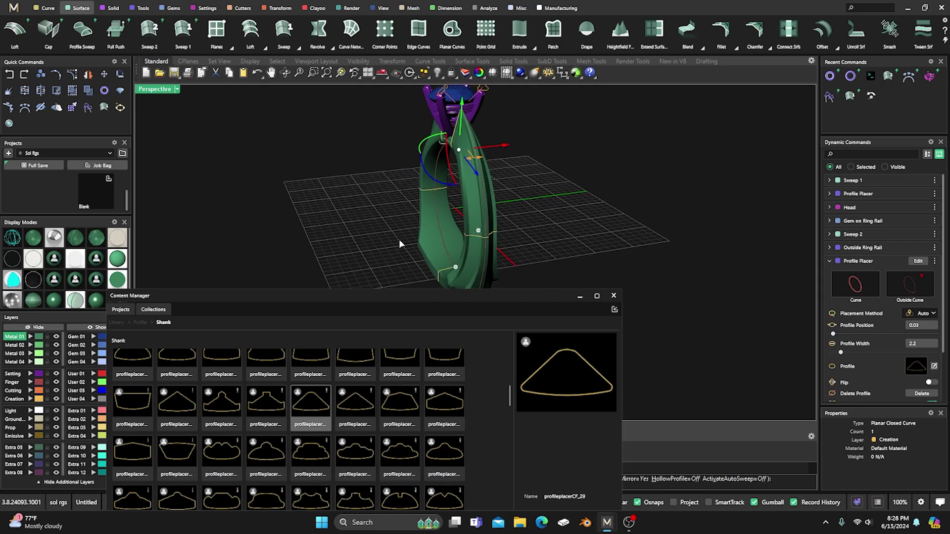
Step: Change the upper profile at position 0.033 to library profile profileplacerCF_35 and set its width to 3.9
{"action": "left_click", "coordinate": [216, 454]}
{"action": "right_click_drag", "start_coordinate": [422, 203], "coordinate": [436, 202]}
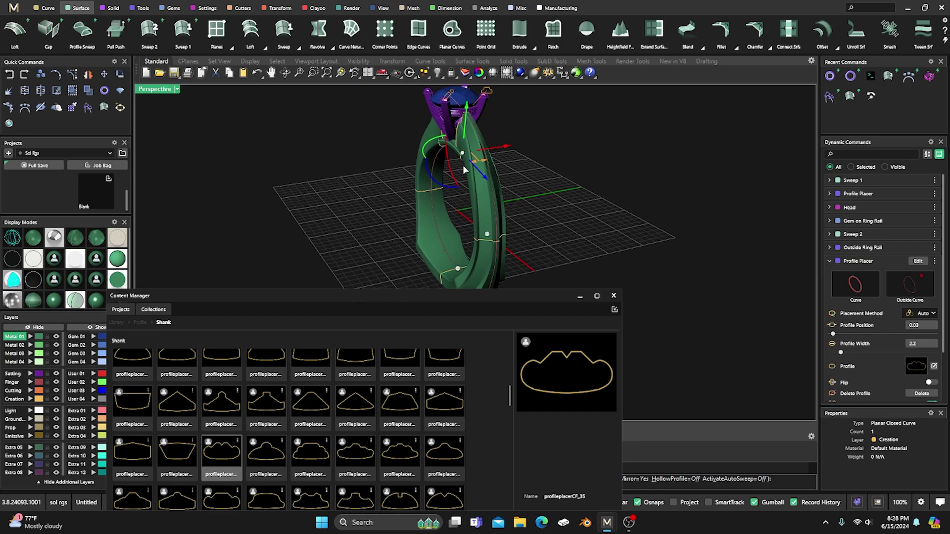
{"action": "left_click_drag", "start_coordinate": [480, 165], "coordinate": [485, 183]}
{"action": "right_click_drag", "start_coordinate": [484, 183], "coordinate": [444, 194]}
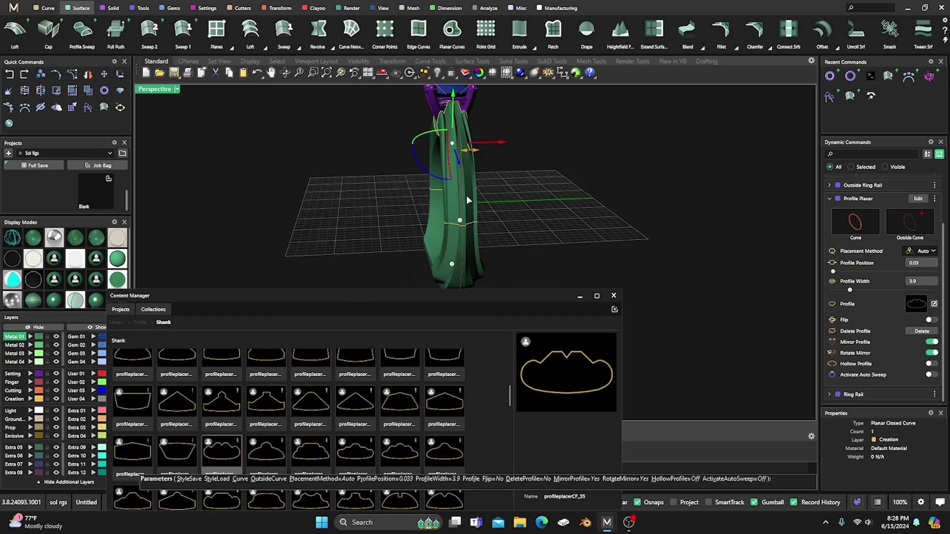
Step: Replace the upper profile at position 0.033 with library profile profileplacerCF_57 and accept the shank edit
{"action": "scroll", "coordinate": [348, 381], "scroll_direction": "down", "scroll_amount": 5}
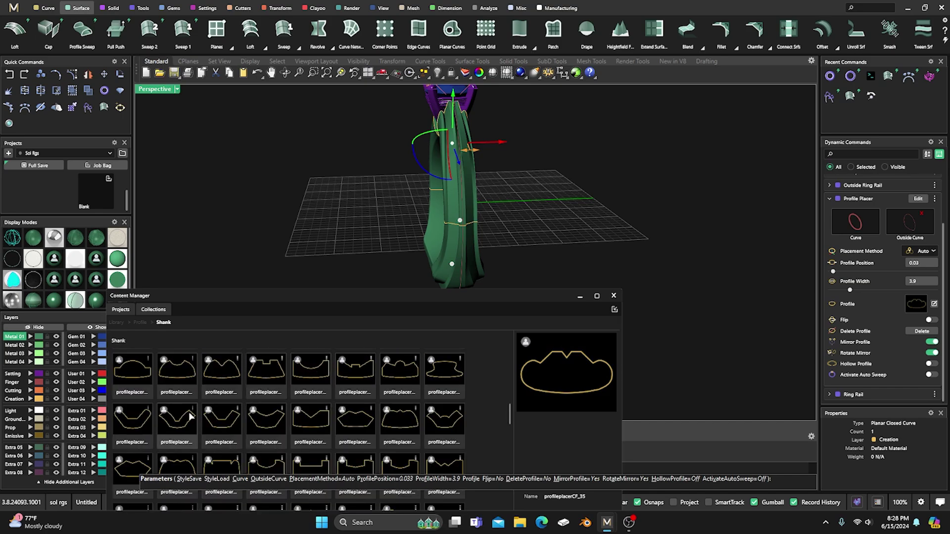
{"action": "left_click", "coordinate": [132, 426]}
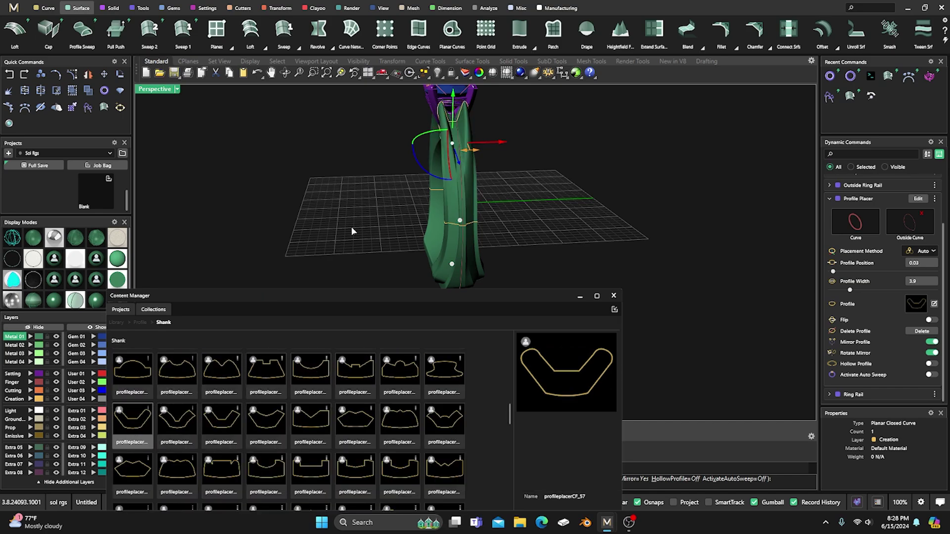
{"action": "right_click_drag", "start_coordinate": [351, 226], "coordinate": [376, 230]}
{"action": "right_click", "coordinate": [376, 230]}
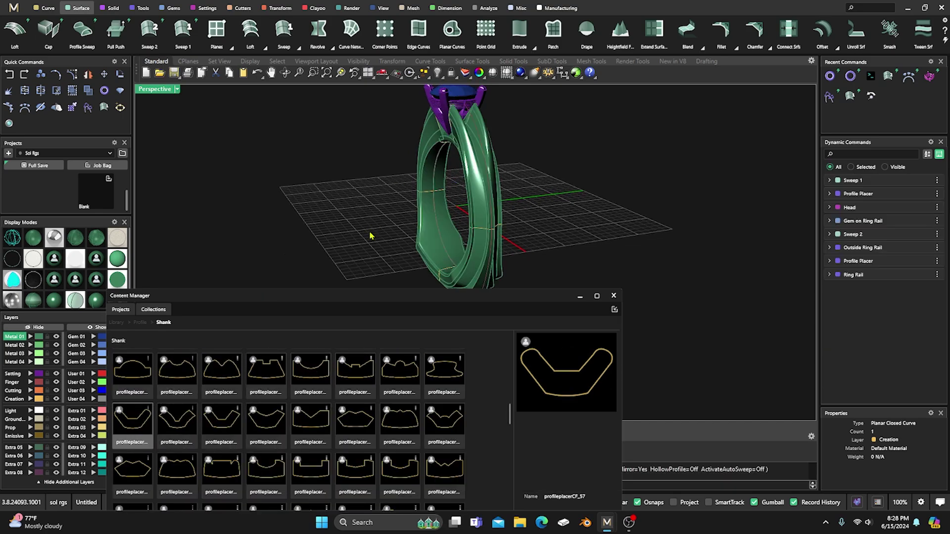
Step: Edit the shank's upper profile at position 0.033 and replace it with library profile profileplacerCF_82
{"action": "left_click", "coordinate": [483, 232]}
{"action": "left_click", "coordinate": [512, 253]}
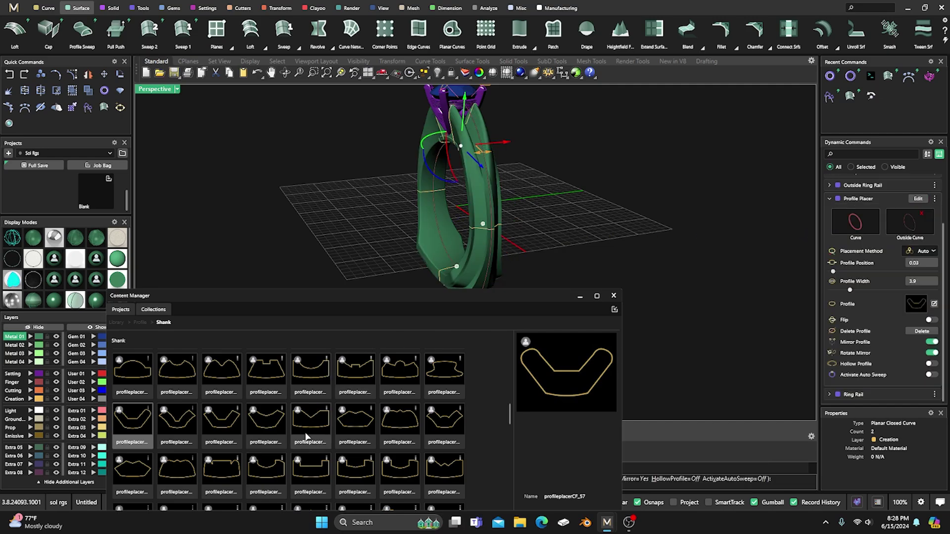
{"action": "scroll", "coordinate": [306, 437], "scroll_direction": "down", "scroll_amount": 3}
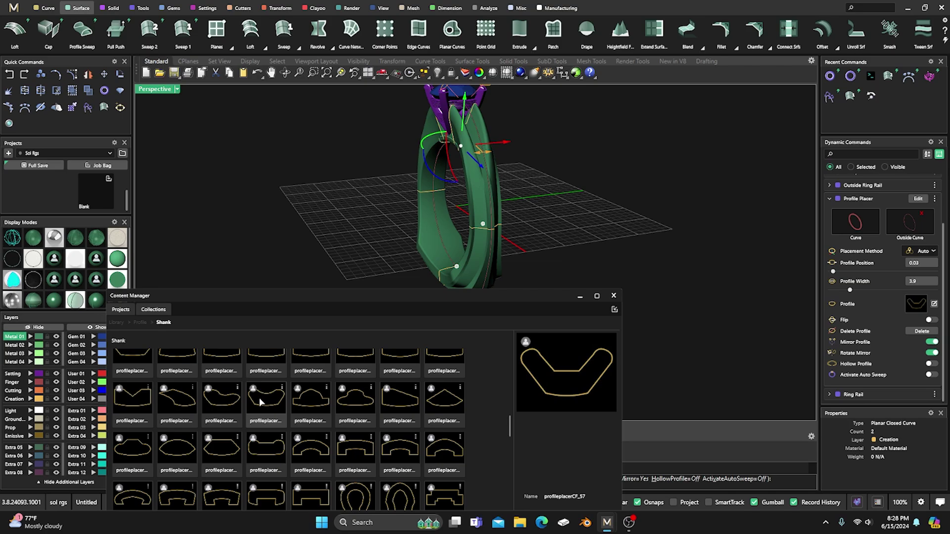
{"action": "left_click", "coordinate": [176, 447]}
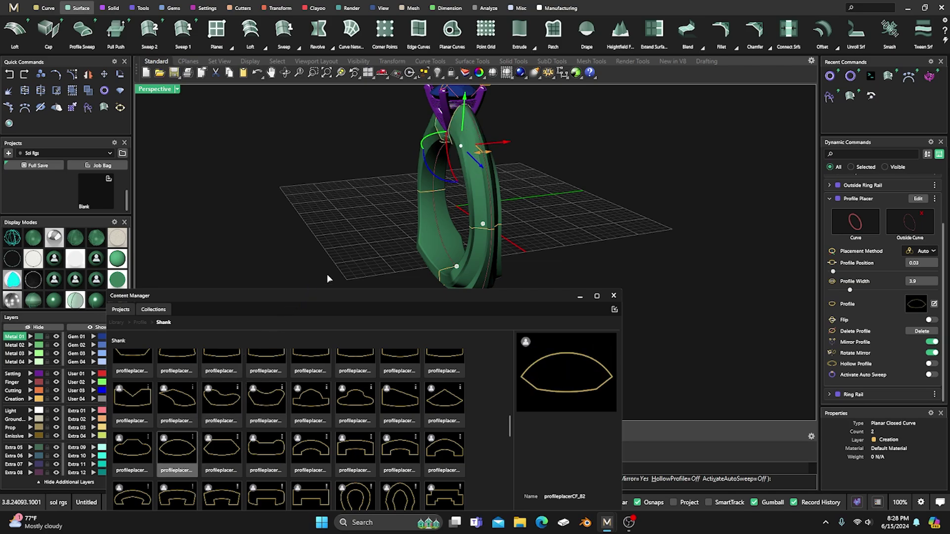
Step: Try library profile profileplacerCF_84 on the side profile at position 0.25 and replace it with profileplacerCF_81
{"action": "right_click_drag", "start_coordinate": [327, 278], "coordinate": [482, 243]}
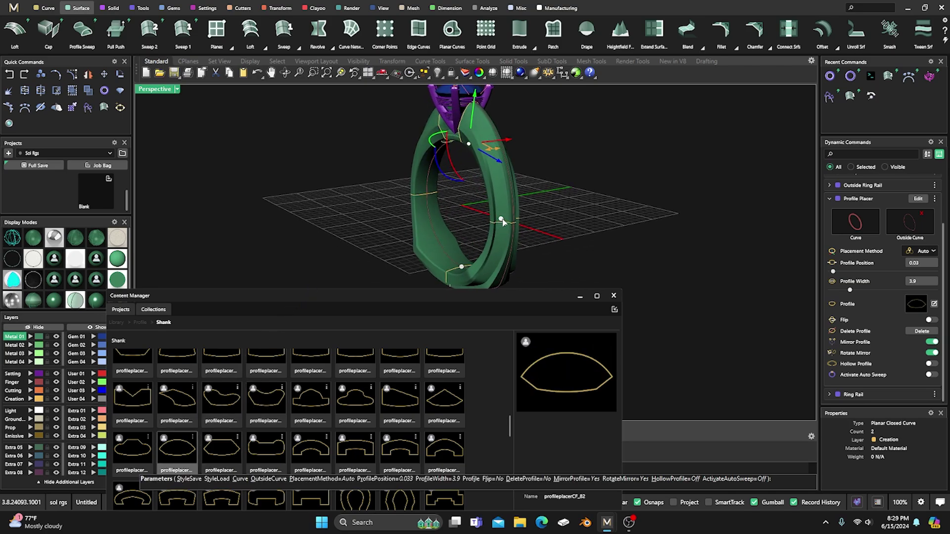
{"action": "left_click", "coordinate": [502, 222]}
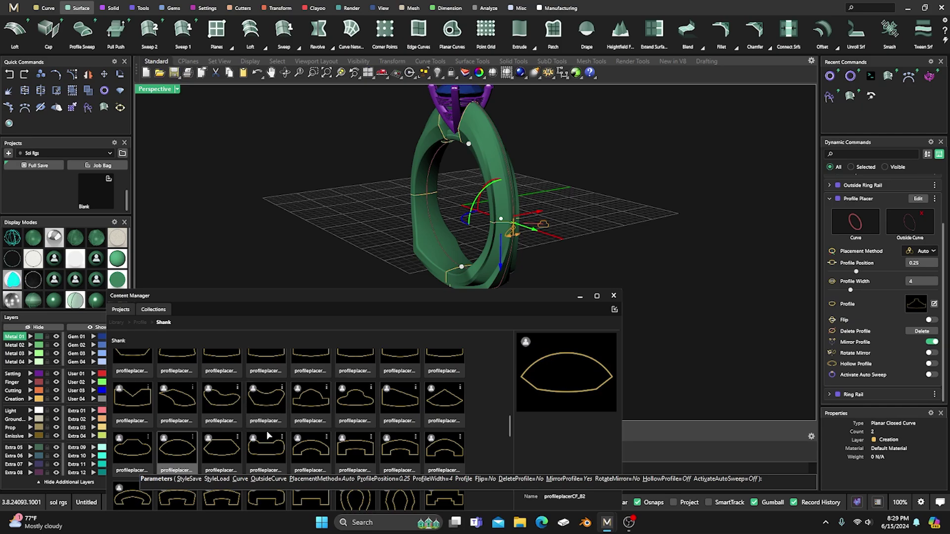
{"action": "left_click", "coordinate": [265, 444]}
{"action": "right_click_drag", "start_coordinate": [388, 226], "coordinate": [349, 226]}
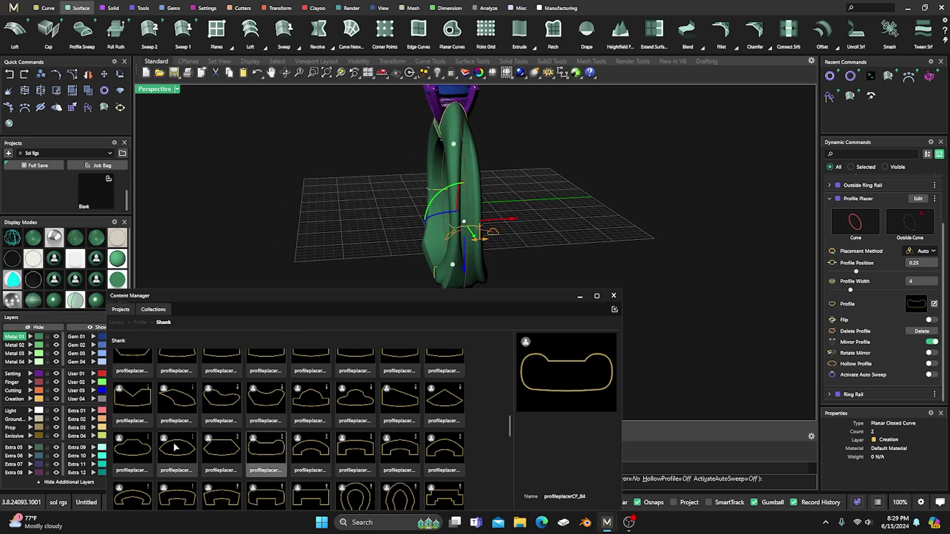
{"action": "left_click", "coordinate": [132, 448]}
{"action": "right_click_drag", "start_coordinate": [294, 261], "coordinate": [339, 251]}
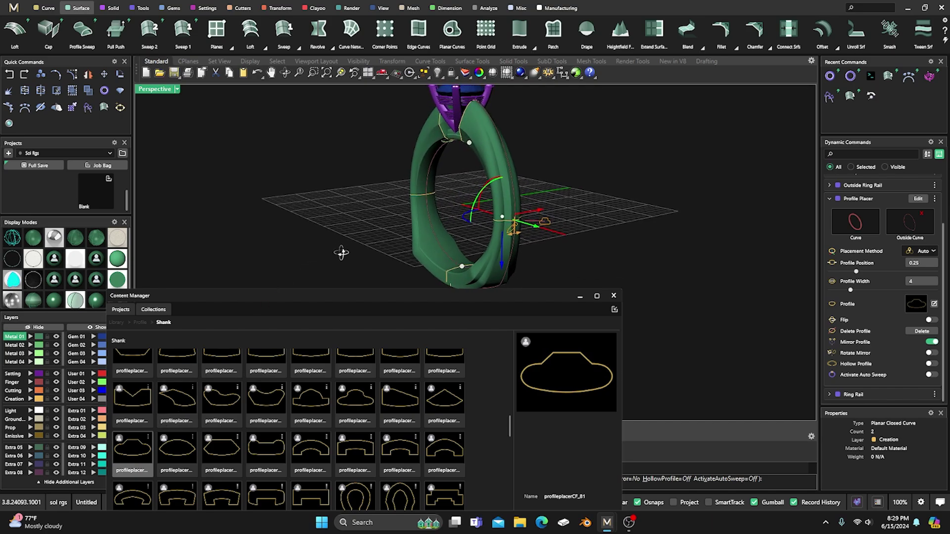
Step: Change the upper profile at position 0.033 to profileplacerhollow_40, widen it to 6.6, and accept the shank edit
{"action": "left_click", "coordinate": [469, 144]}
{"action": "scroll", "coordinate": [282, 396], "scroll_direction": "down", "scroll_amount": 3}
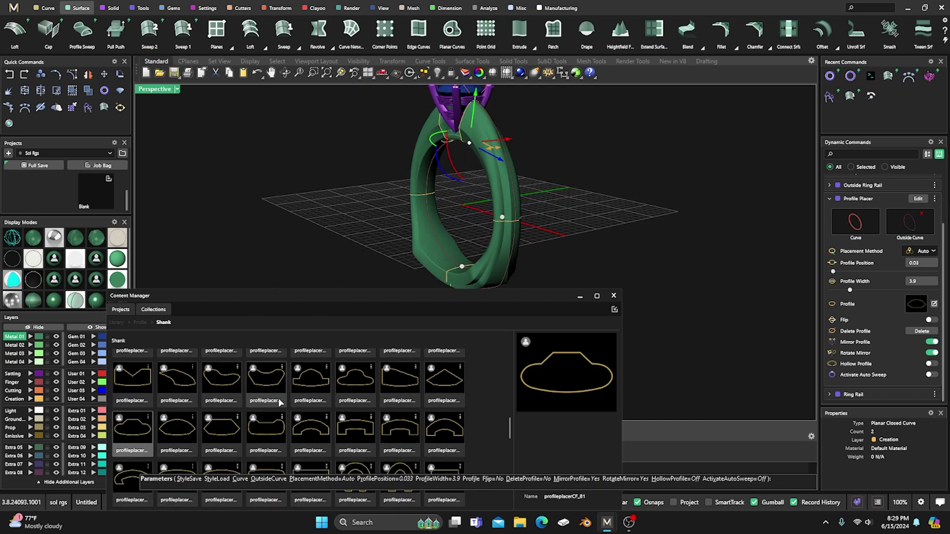
{"action": "scroll", "coordinate": [278, 400], "scroll_direction": "down", "scroll_amount": 3}
{"action": "left_click", "coordinate": [257, 371]}
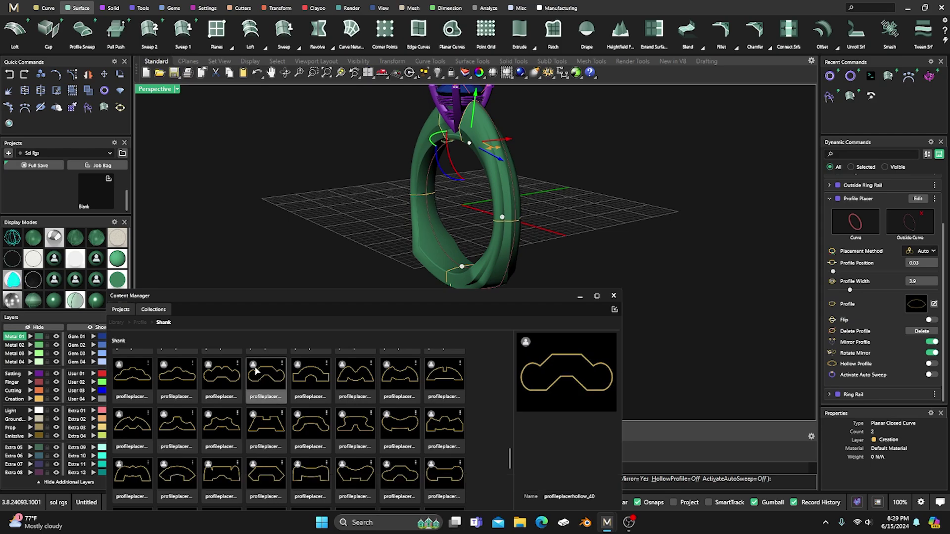
{"action": "right_click_drag", "start_coordinate": [426, 218], "coordinate": [385, 210]}
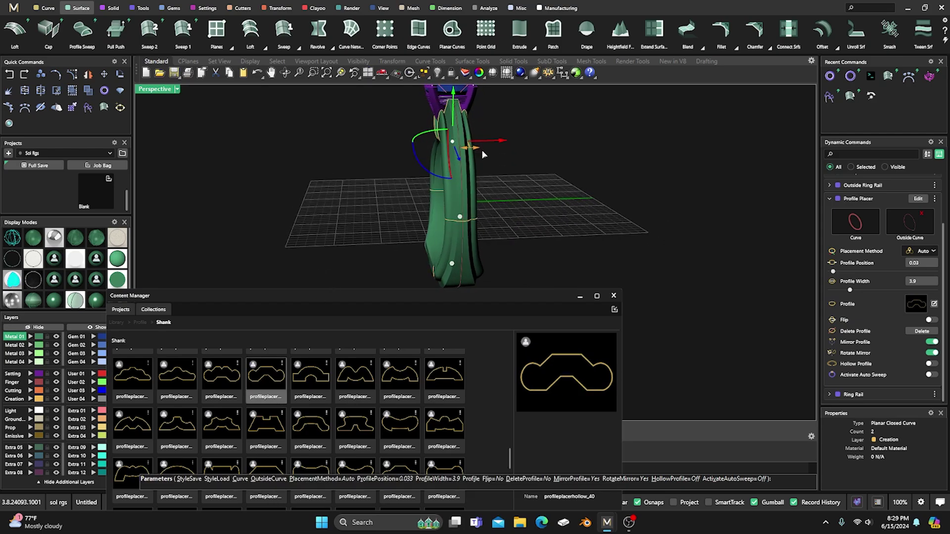
{"action": "left_click_drag", "start_coordinate": [482, 152], "coordinate": [487, 152]}
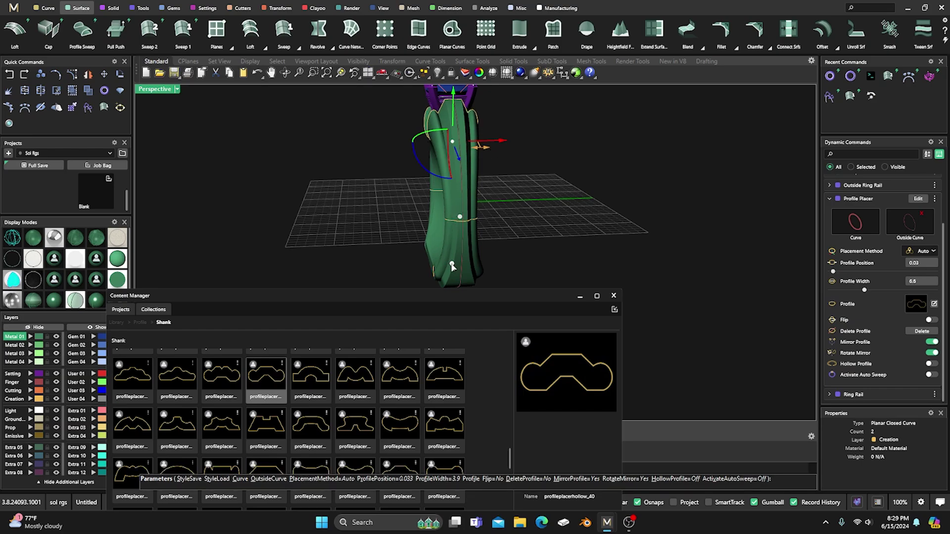
{"action": "right_click_drag", "start_coordinate": [381, 223], "coordinate": [450, 213]}
{"action": "right_click", "coordinate": [529, 190]}
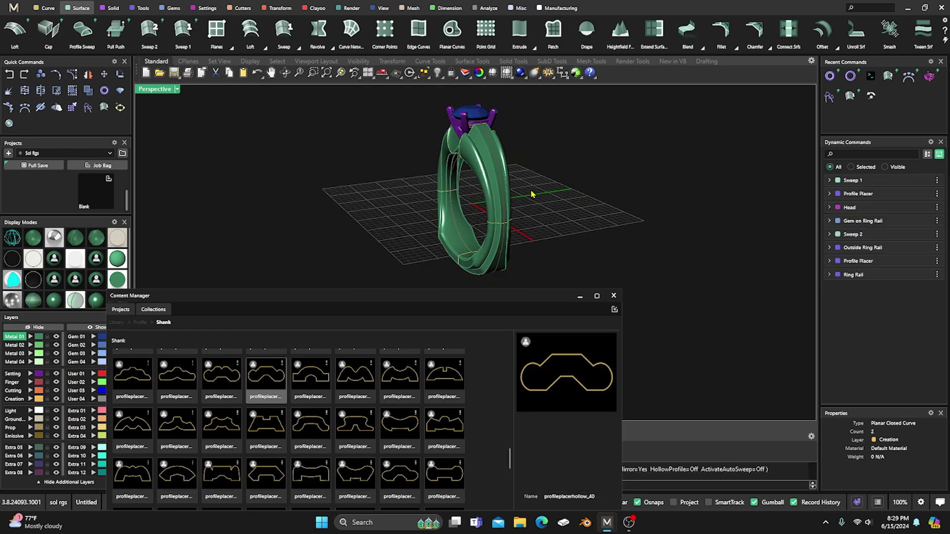
Step: Select the complete ring, save it as a design variation in the sol rgs project, and clear the selection
{"action": "right_click_drag", "start_coordinate": [544, 202], "coordinate": [515, 185]}
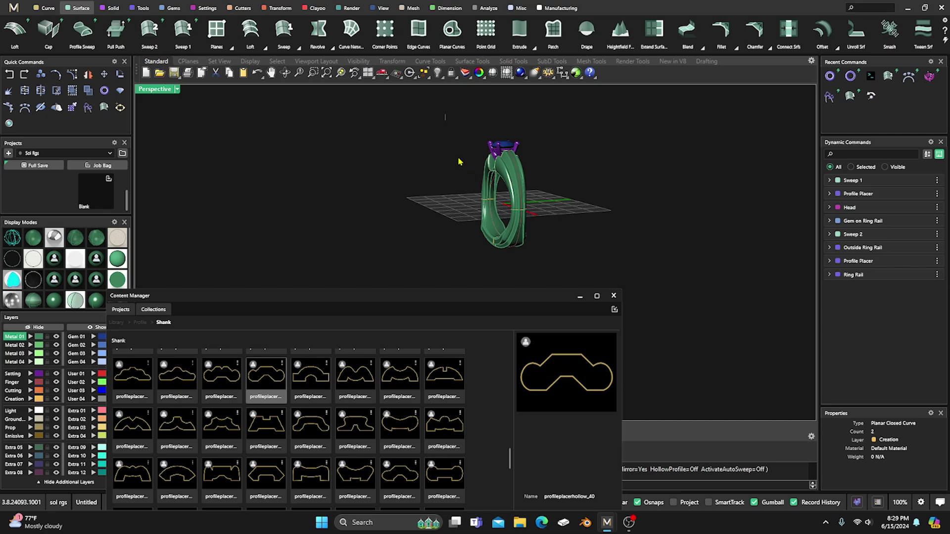
{"action": "left_click_drag", "start_coordinate": [458, 162], "coordinate": [566, 269]}
{"action": "left_click", "coordinate": [108, 179]}
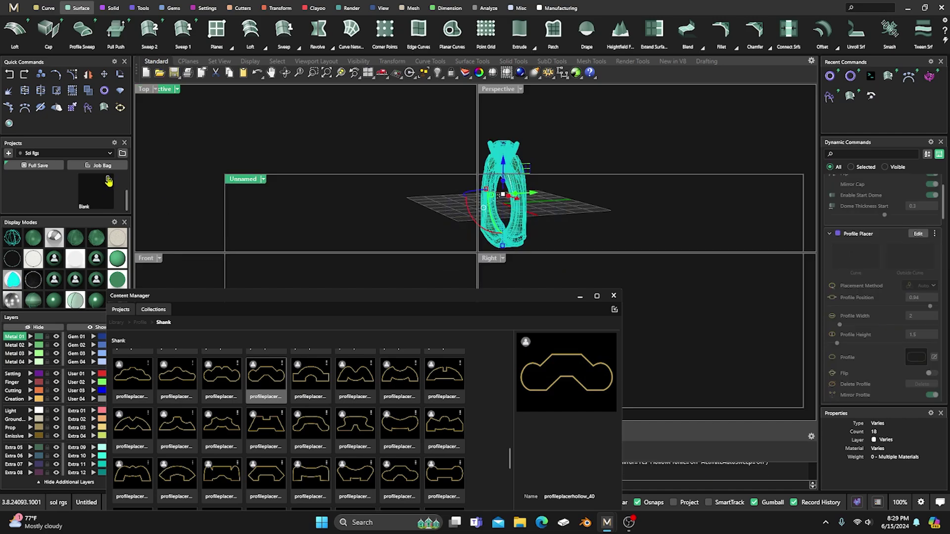
{"action": "left_click", "coordinate": [311, 187]}
Step: Edit the center gem on the ring, change its shape to Oval and adjust its width
{"action": "mouse_move", "coordinate": [330, 197]}
{"action": "right_mouse_down"}
{"action": "mouse_move", "coordinate": [374, 215]}
{"action": "mouse_move", "coordinate": [437, 208]}
{"action": "right_mouse_up"}
{"action": "scroll", "coordinate": [501, 195], "scroll_direction": "up", "scroll_amount": 4}
{"action": "right_click_drag", "start_coordinate": [501, 195], "coordinate": [501, 221]}
{"action": "left_click", "coordinate": [508, 141]}
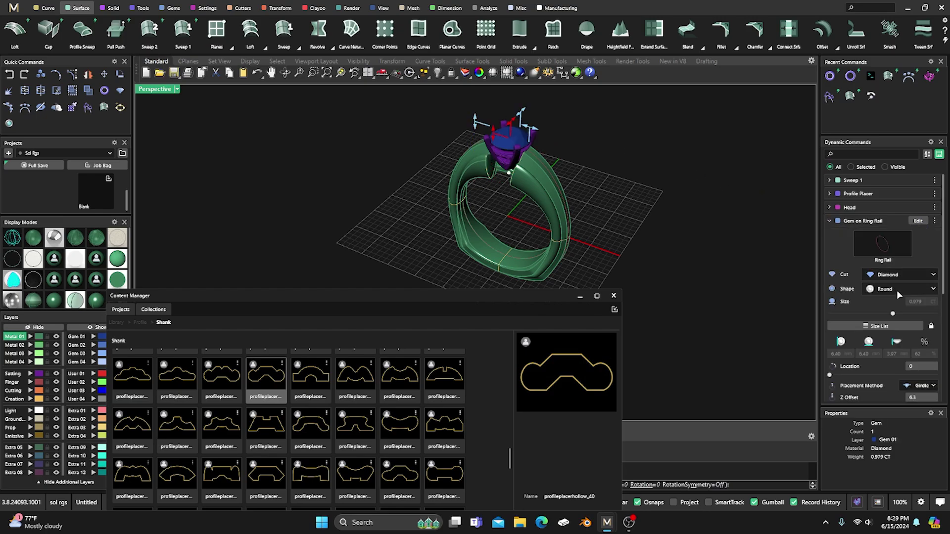
{"action": "left_click", "coordinate": [896, 290]}
{"action": "left_click", "coordinate": [890, 336]}
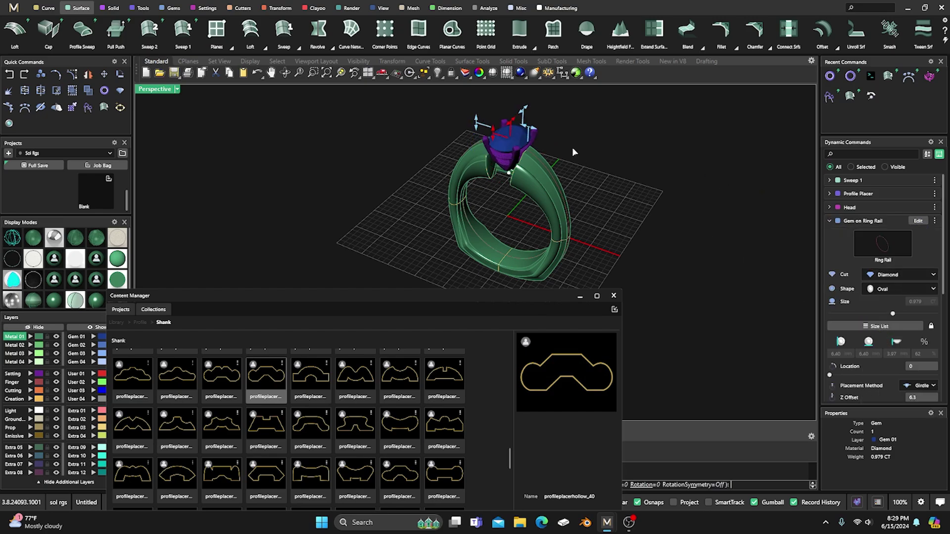
{"action": "scroll", "coordinate": [571, 147], "scroll_direction": "up", "scroll_amount": 5}
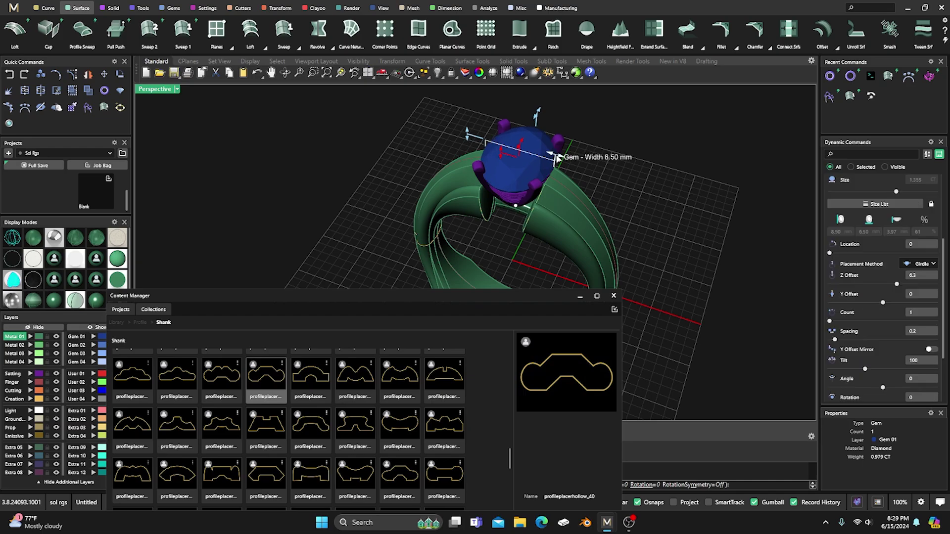
{"action": "left_click_drag", "start_coordinate": [558, 157], "coordinate": [559, 160]}
{"action": "mouse_move", "coordinate": [447, 178]}
{"action": "right_mouse_down"}
{"action": "mouse_move", "coordinate": [435, 175]}
{"action": "mouse_move", "coordinate": [440, 165]}
{"action": "right_mouse_up"}
{"action": "right_click", "coordinate": [522, 189]}
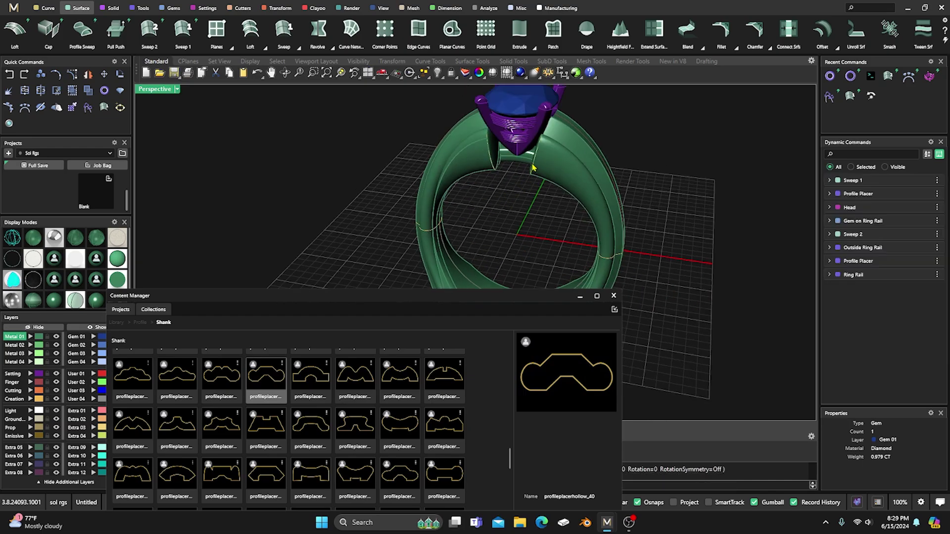
Step: Edit the shank's upper profile and shift it slightly along the rail to position 0.042
{"action": "left_click", "coordinate": [532, 168]}
{"action": "left_click", "coordinate": [561, 197]}
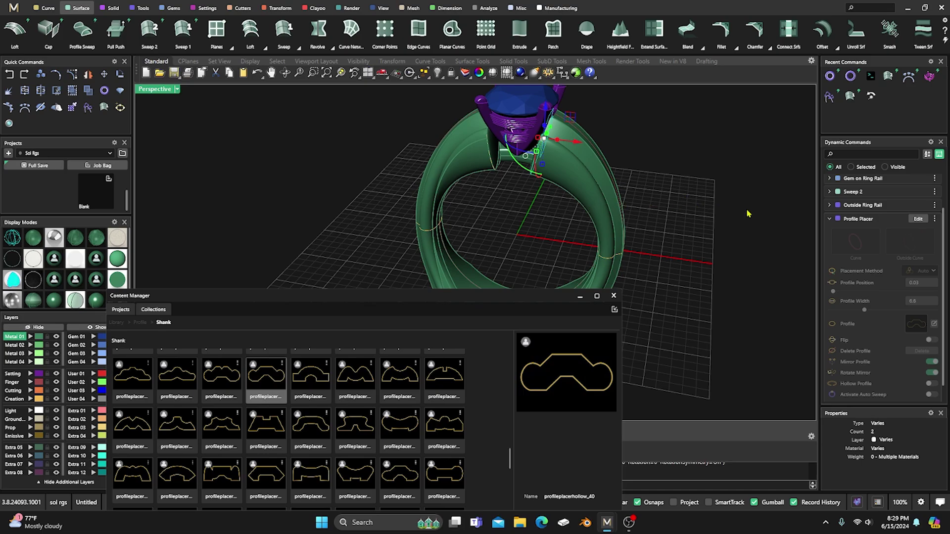
{"action": "left_click", "coordinate": [918, 218]}
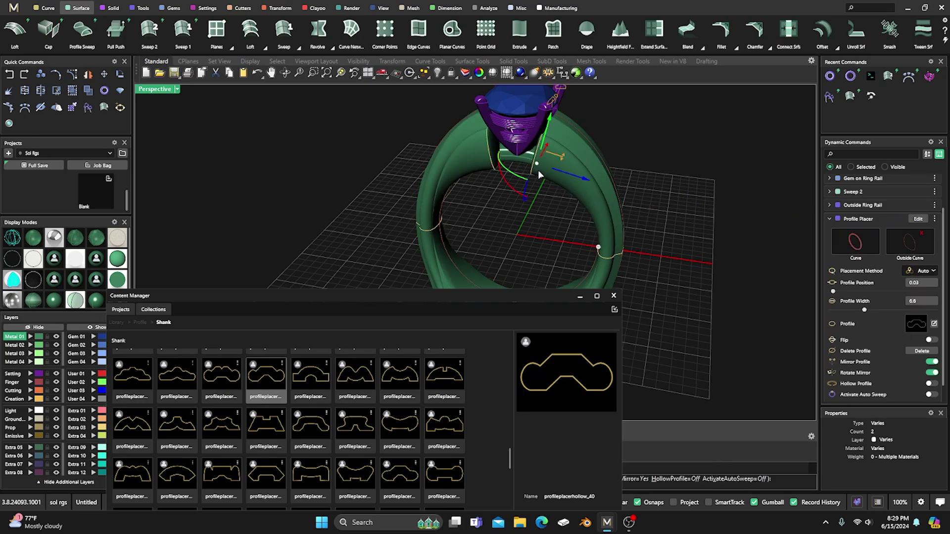
{"action": "left_click_drag", "start_coordinate": [537, 163], "coordinate": [543, 168]}
Step: Try library profile profileplacerhollow_42 on the shank's side profile at position 0.25
{"action": "right_click_drag", "start_coordinate": [539, 178], "coordinate": [451, 186]}
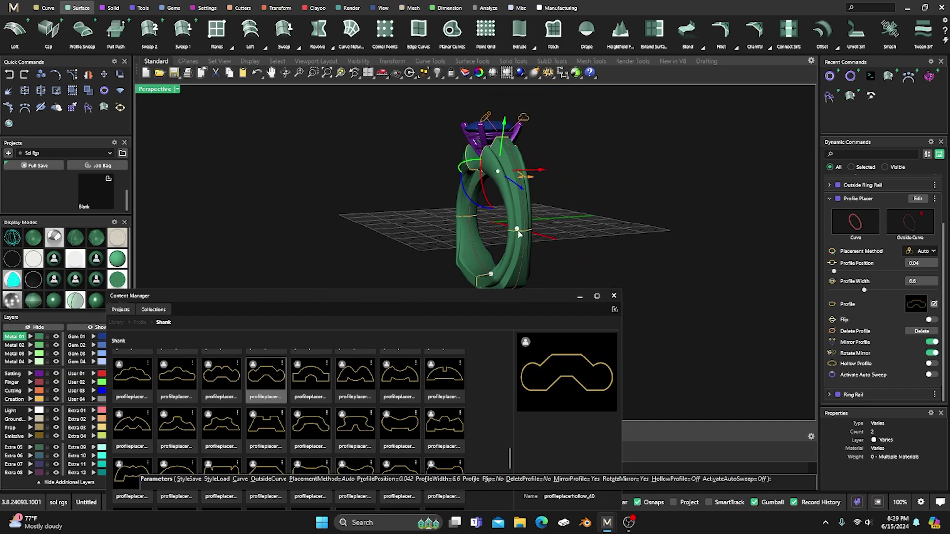
{"action": "left_click", "coordinate": [365, 377]}
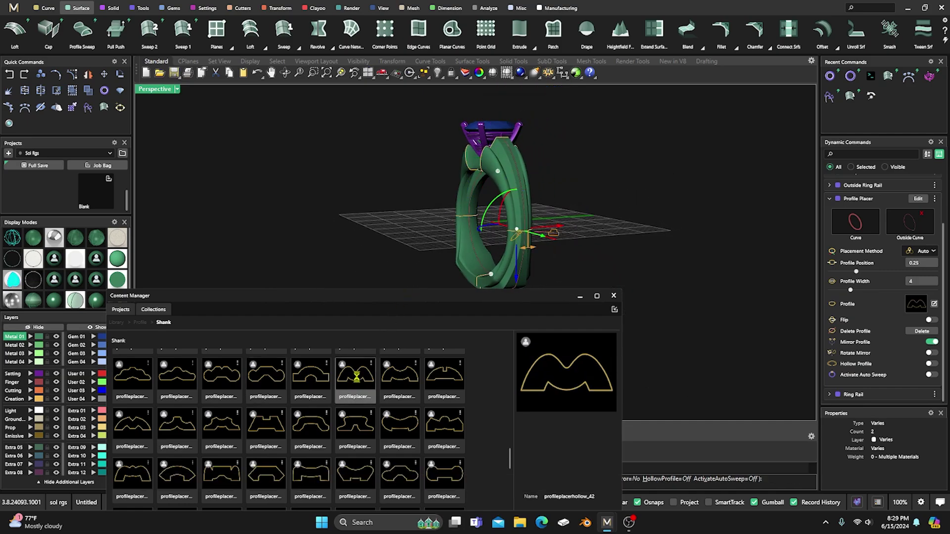
{"action": "right_click_drag", "start_coordinate": [404, 233], "coordinate": [460, 175]}
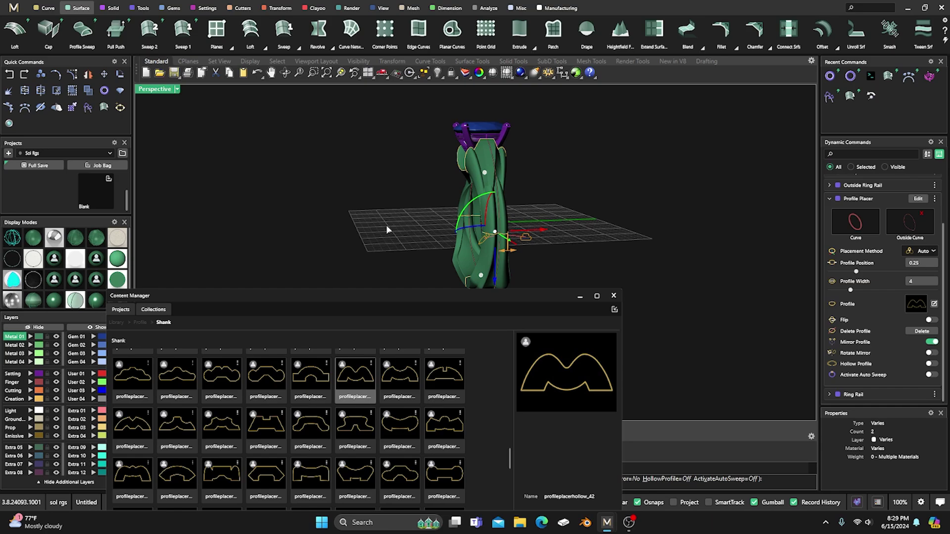
Step: Change the upper profile at position 0.042 to library profile profileplacerhollow_57
{"action": "left_click", "coordinate": [484, 172]}
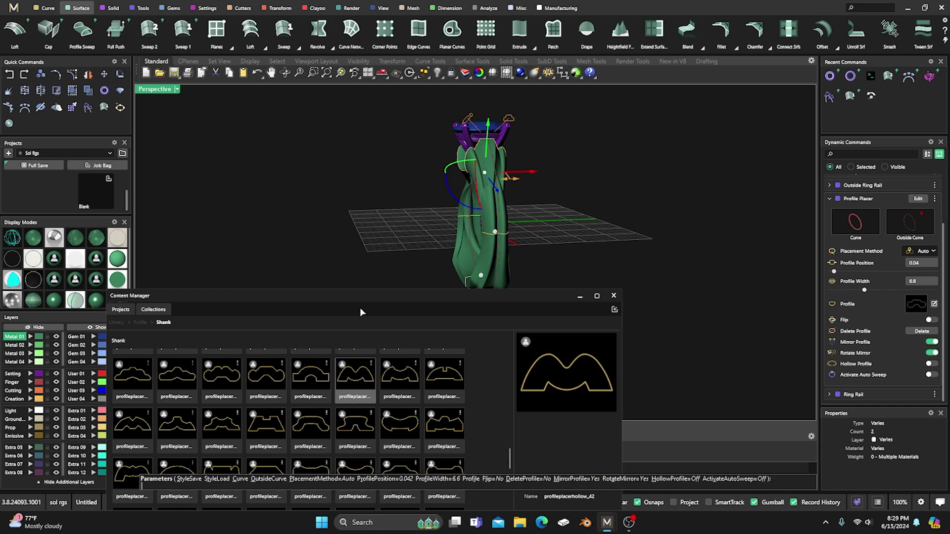
{"action": "scroll", "coordinate": [355, 382], "scroll_direction": "down", "scroll_amount": 2}
{"action": "left_click", "coordinate": [310, 414]}
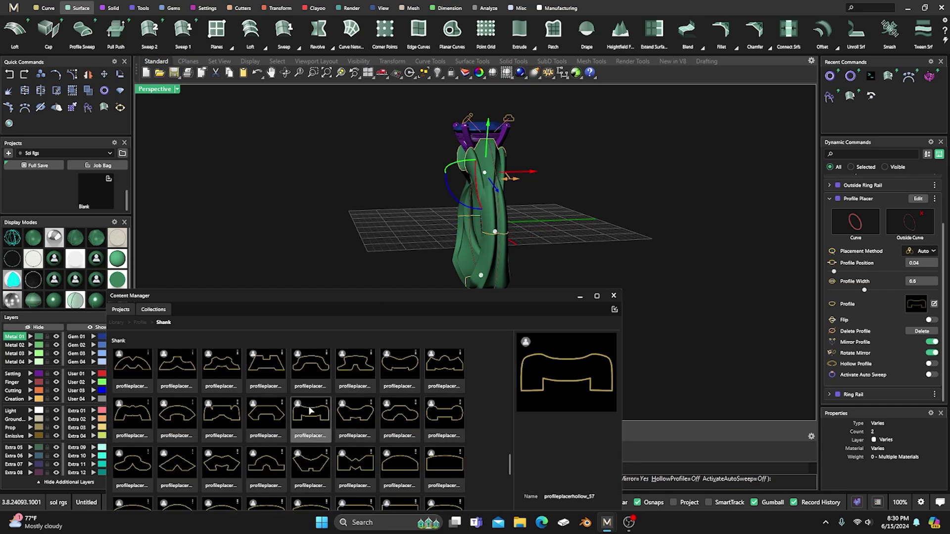
{"action": "right_click_drag", "start_coordinate": [363, 286], "coordinate": [507, 204]}
Step: Change the side profile at position 0.25 to library profile profileplacer_04 and accept the shank edit
{"action": "left_click", "coordinate": [553, 211]}
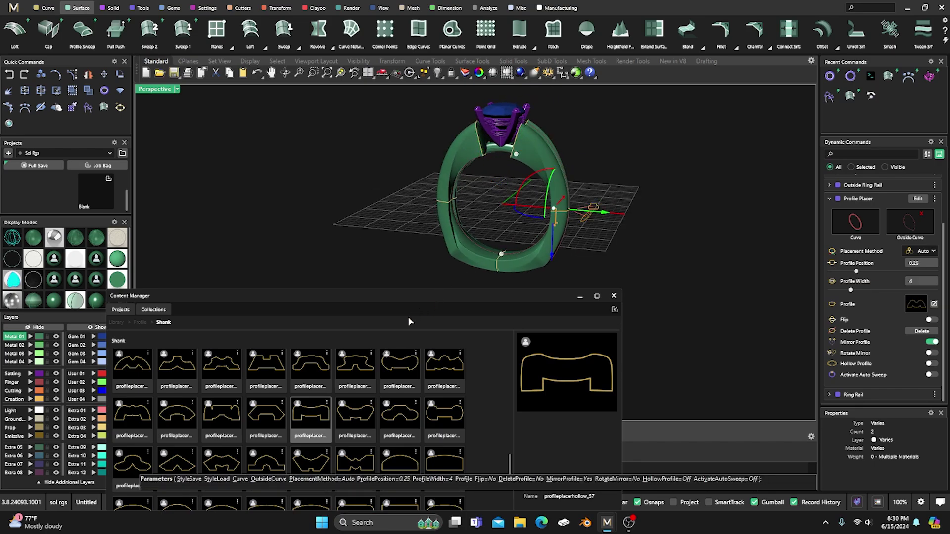
{"action": "scroll", "coordinate": [311, 388], "scroll_direction": "down", "scroll_amount": 2}
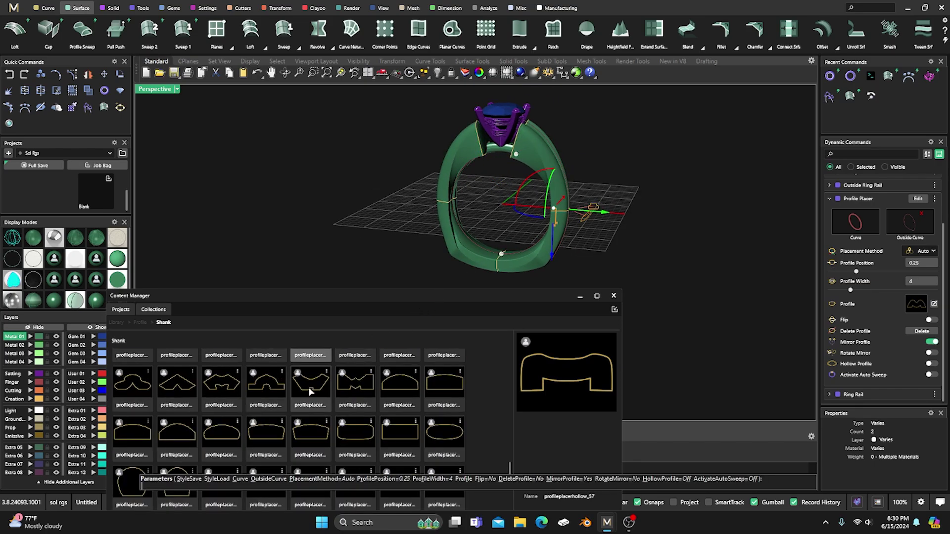
{"action": "left_click", "coordinate": [192, 437]}
{"action": "right_click_drag", "start_coordinate": [453, 248], "coordinate": [363, 238]}
{"action": "scroll", "coordinate": [473, 251], "scroll_direction": "up", "scroll_amount": 2}
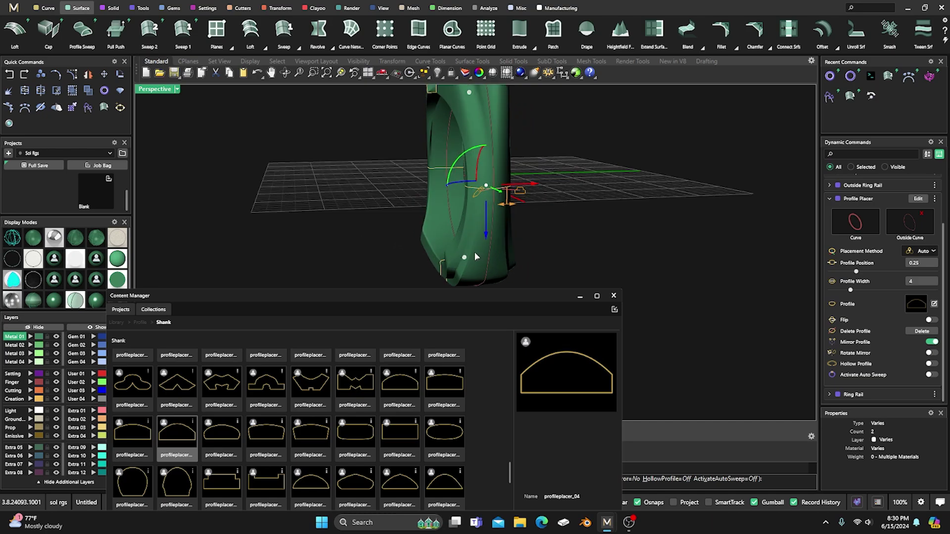
{"action": "right_click", "coordinate": [564, 246]}
Step: Select the whole reshaped ring and save it to the sol rgs project as another variation, clearing the selection
{"action": "scroll", "coordinate": [565, 248], "scroll_direction": "down", "scroll_amount": 5}
{"action": "right_click_drag", "start_coordinate": [566, 248], "coordinate": [580, 252]}
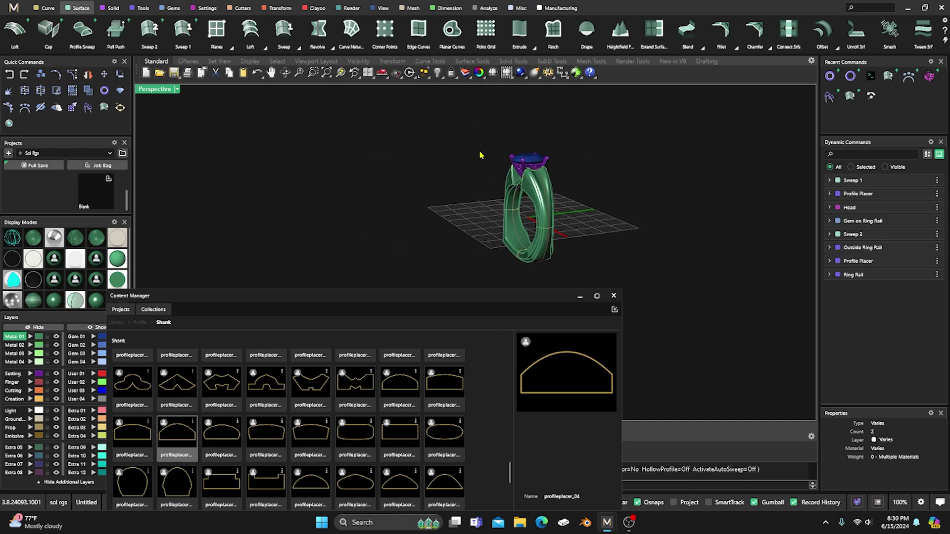
{"action": "left_click_drag", "start_coordinate": [477, 131], "coordinate": [583, 265]}
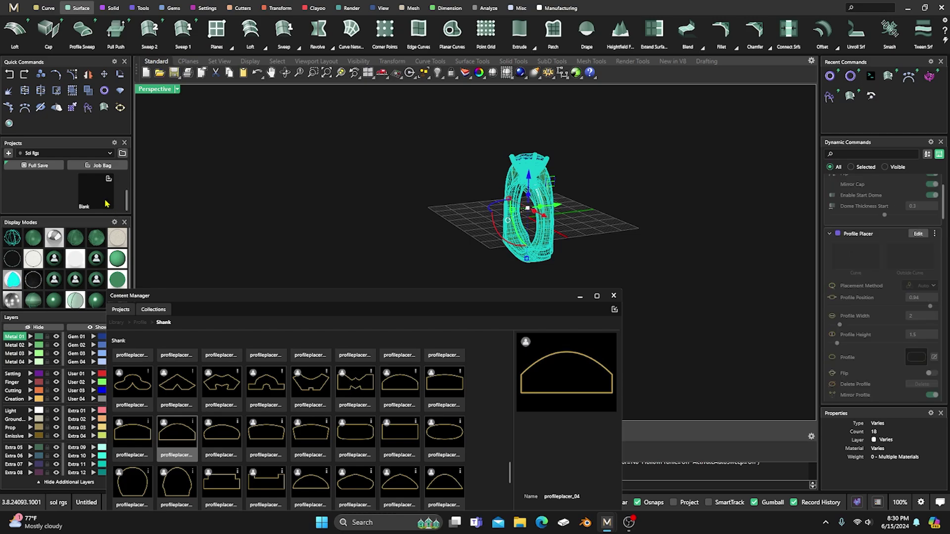
{"action": "left_click", "coordinate": [387, 222]}
Step: Close the Content Manager and examine the ring's shank, head and gem
{"action": "mouse_move", "coordinate": [388, 222]}
{"action": "right_mouse_down"}
{"action": "mouse_move", "coordinate": [470, 232]}
{"action": "mouse_move", "coordinate": [500, 174]}
{"action": "right_mouse_up"}
{"action": "scroll", "coordinate": [550, 194], "scroll_direction": "up", "scroll_amount": 5}
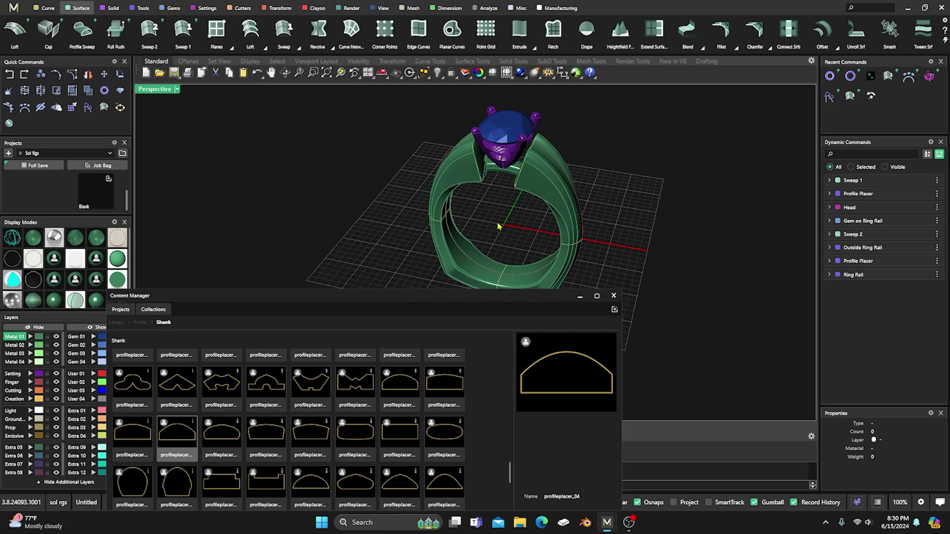
{"action": "mouse_move", "coordinate": [499, 226]}
{"action": "right_mouse_down"}
{"action": "mouse_move", "coordinate": [491, 186]}
{"action": "mouse_move", "coordinate": [439, 254]}
{"action": "mouse_move", "coordinate": [407, 233]}
{"action": "mouse_move", "coordinate": [405, 199]}
{"action": "mouse_move", "coordinate": [398, 216]}
{"action": "mouse_move", "coordinate": [394, 200]}
{"action": "mouse_move", "coordinate": [498, 218]}
{"action": "right_mouse_up"}
{"action": "scroll", "coordinate": [445, 216], "scroll_direction": "up", "scroll_amount": 4}
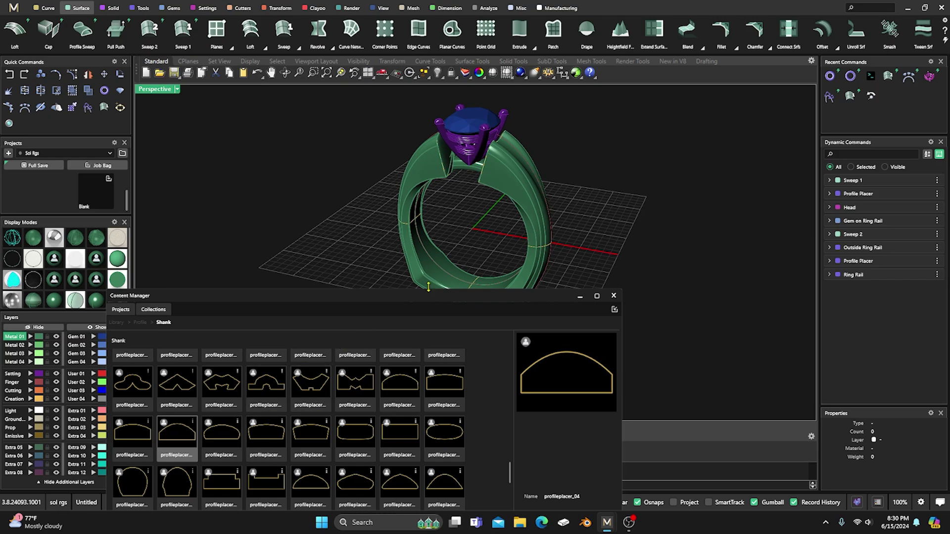
{"action": "left_click_drag", "start_coordinate": [427, 287], "coordinate": [399, 297]}
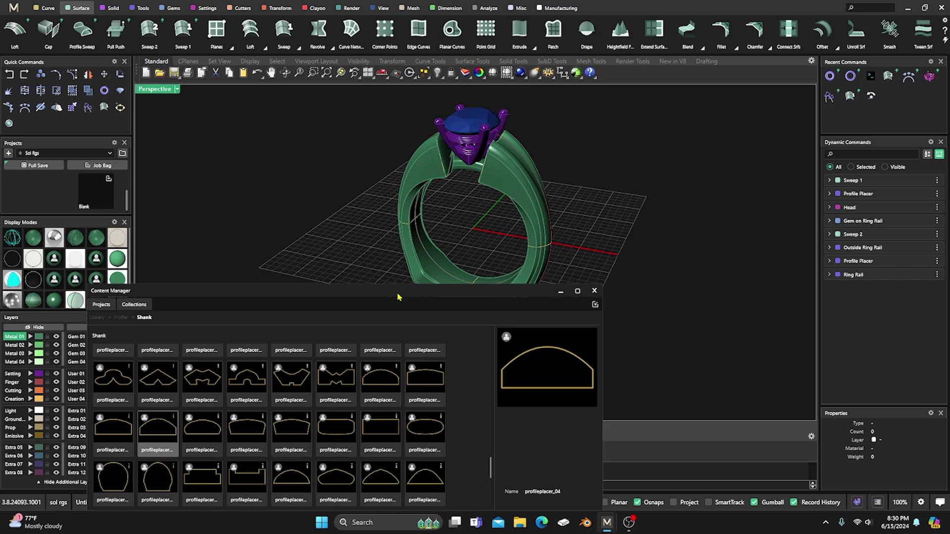
{"action": "left_click", "coordinate": [594, 291]}
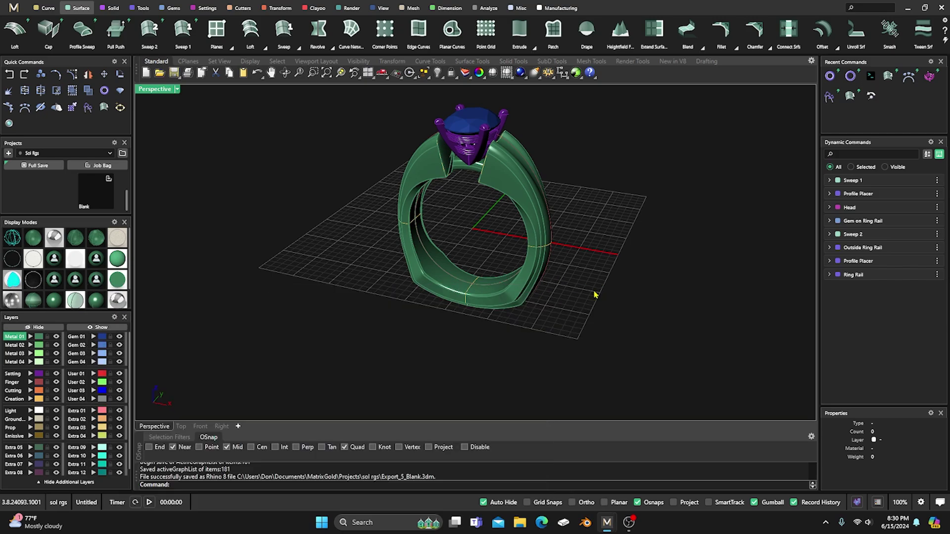
{"action": "scroll", "coordinate": [473, 325], "scroll_direction": "down", "scroll_amount": 2}
{"action": "right_click_drag", "start_coordinate": [473, 325], "coordinate": [484, 339]}
{"action": "scroll", "coordinate": [488, 274], "scroll_direction": "up", "scroll_amount": 2}
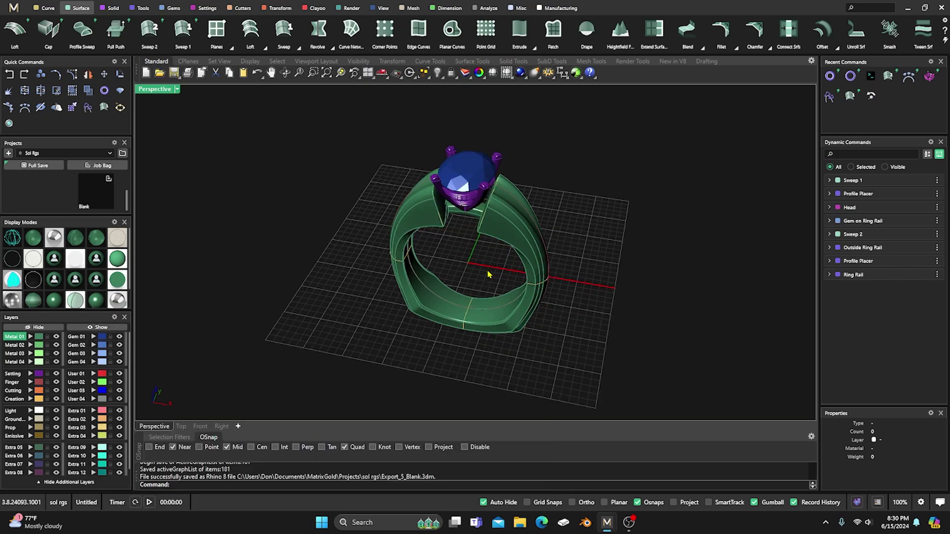
Step: Select the whole ring with all its curves, head and gem, and delete it from the scene
{"action": "key", "text": "Home"}
{"action": "key", "text": "Home"}
{"action": "key", "text": "Home"}
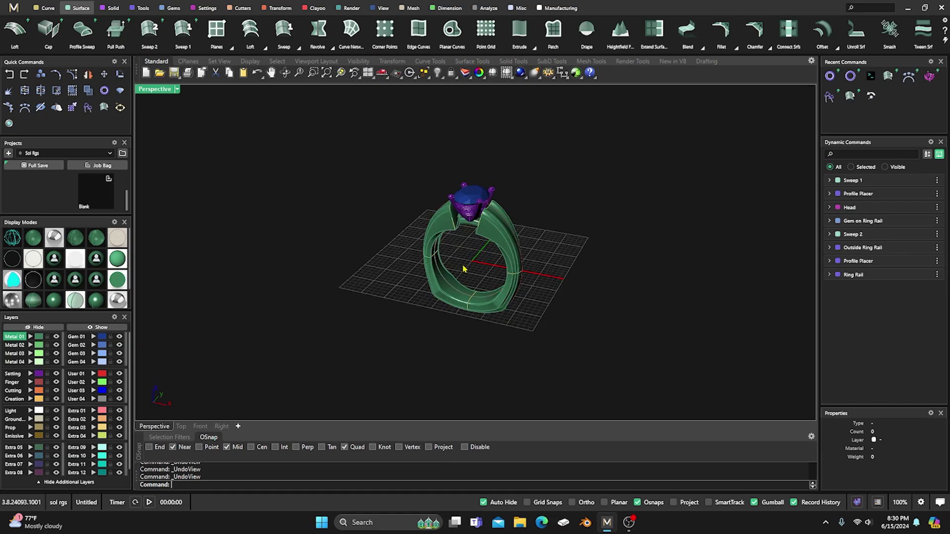
{"action": "left_click_drag", "start_coordinate": [387, 153], "coordinate": [633, 416]}
{"action": "key", "text": "Escape"}
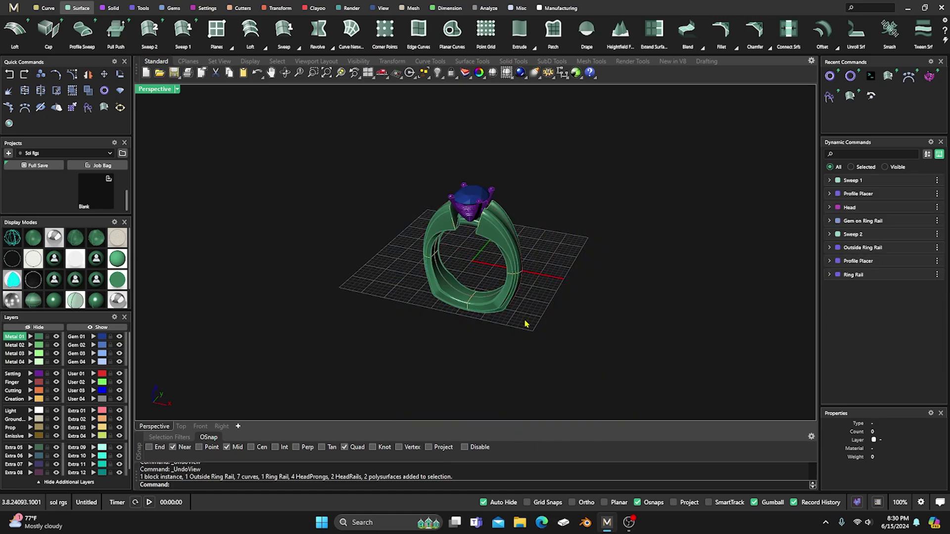
{"action": "key", "text": "Delete"}
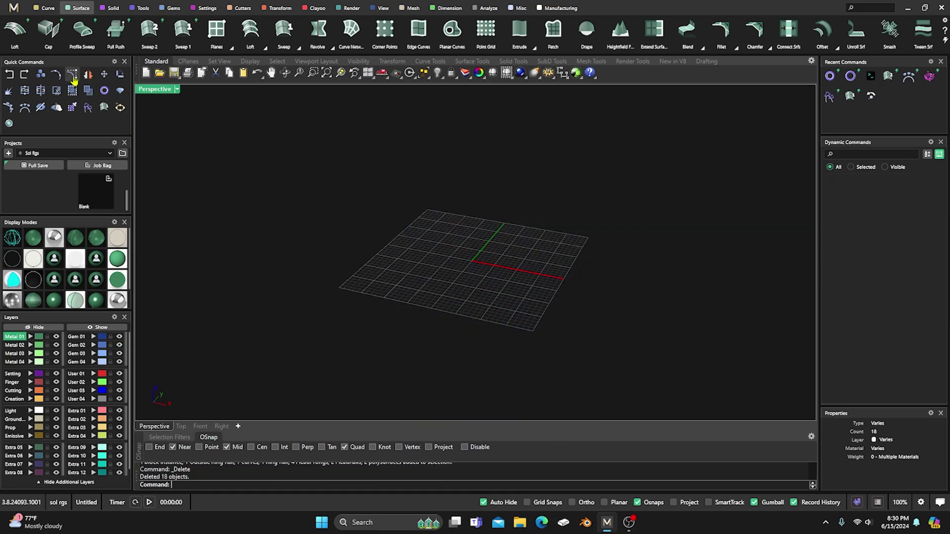
Step: Start a new blank file
{"action": "left_click", "coordinate": [14, 7]}
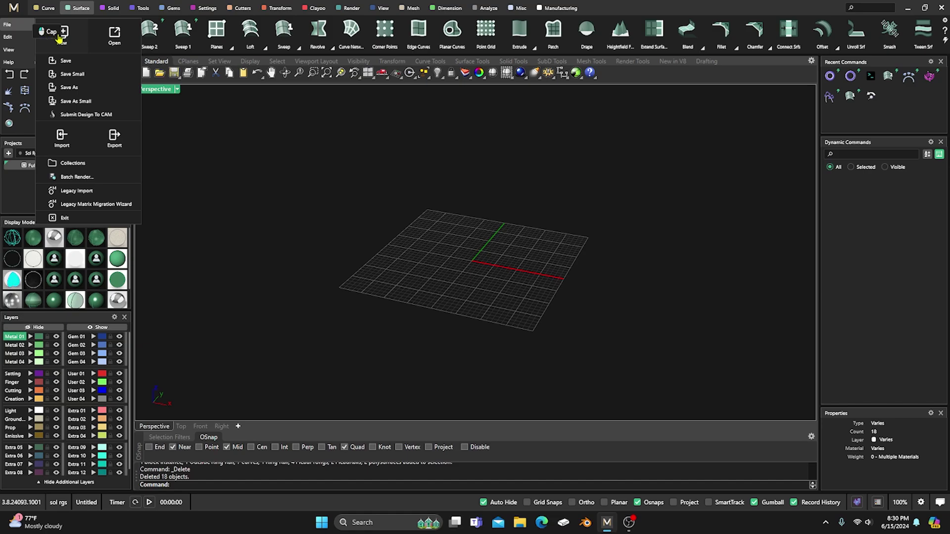
{"action": "left_click", "coordinate": [70, 55]}
{"action": "left_click", "coordinate": [475, 275]}
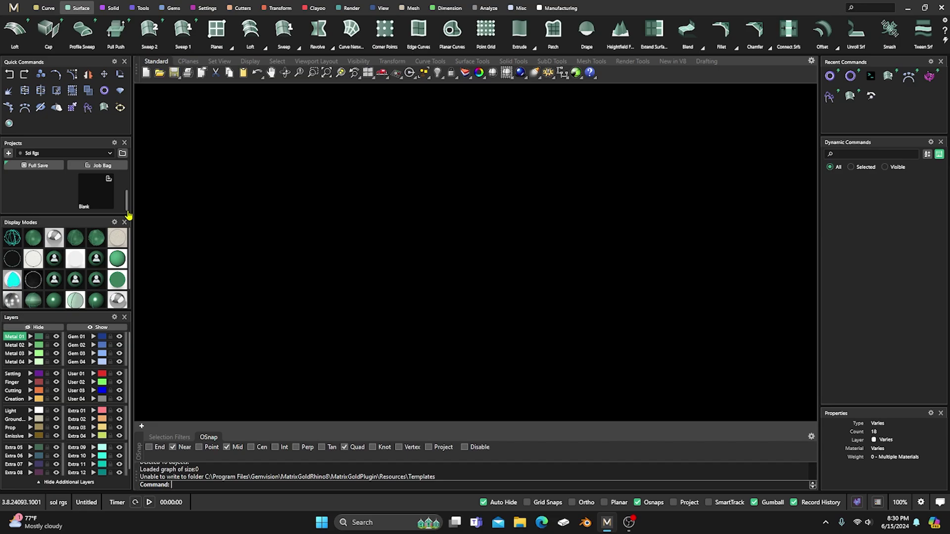
Step: Import saved ring variation 1 from the sol rgs project and undo the duplicate import
{"action": "left_click", "coordinate": [107, 207]}
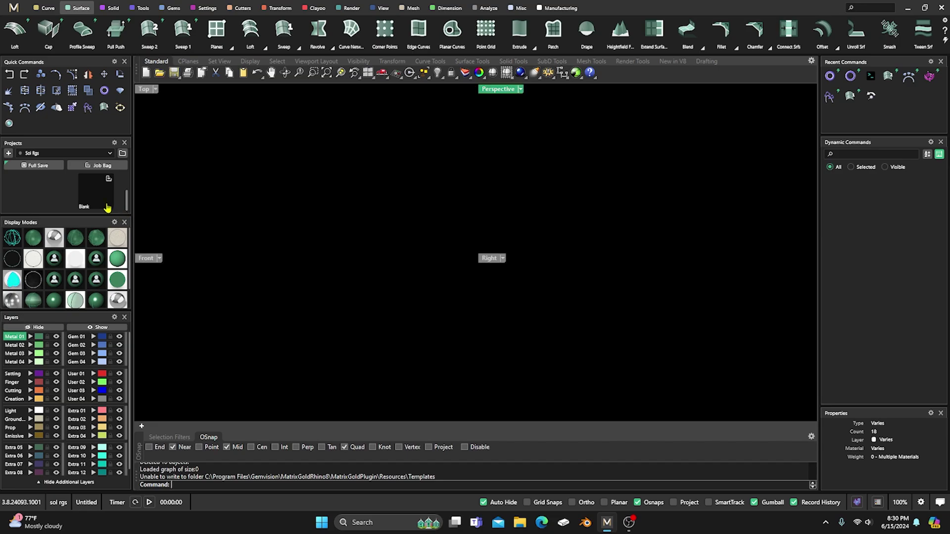
{"action": "scroll", "coordinate": [108, 207], "scroll_direction": "up", "scroll_amount": 2}
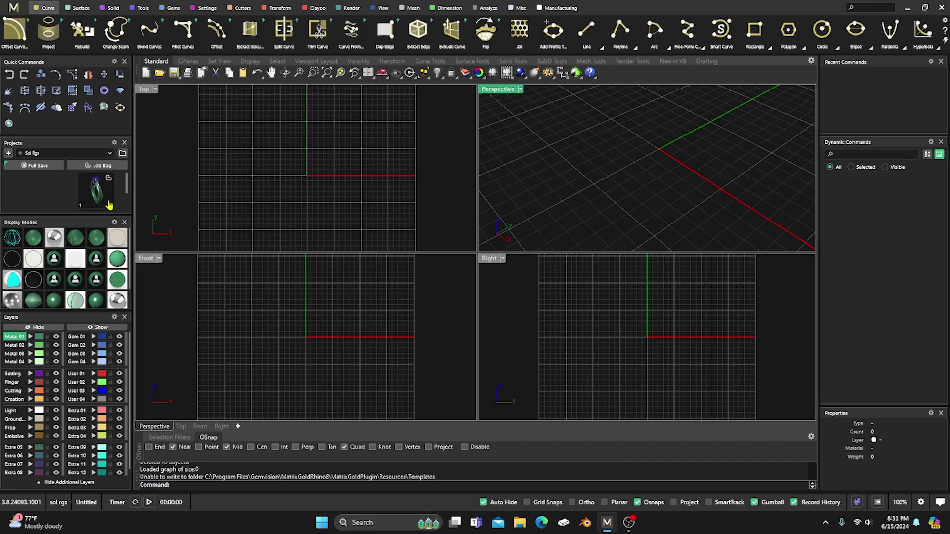
{"action": "left_click", "coordinate": [96, 190]}
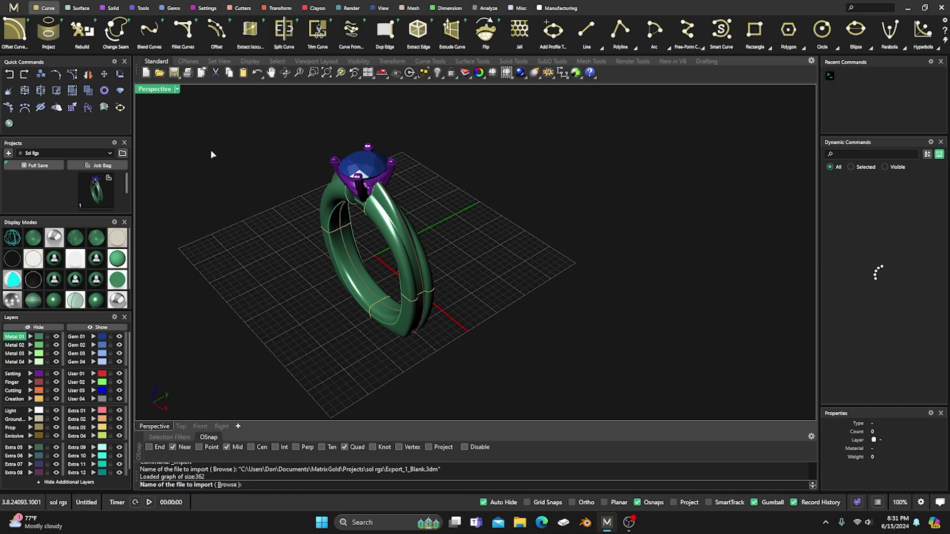
{"action": "left_click", "coordinate": [10, 74]}
Step: Select the profile curve beside the head, edit its Profile Placer and change the upper profile to library shank profile 14
{"action": "mouse_move", "coordinate": [354, 208]}
{"action": "right_mouse_down"}
{"action": "mouse_move", "coordinate": [322, 238]}
{"action": "mouse_move", "coordinate": [428, 249]}
{"action": "right_mouse_up"}
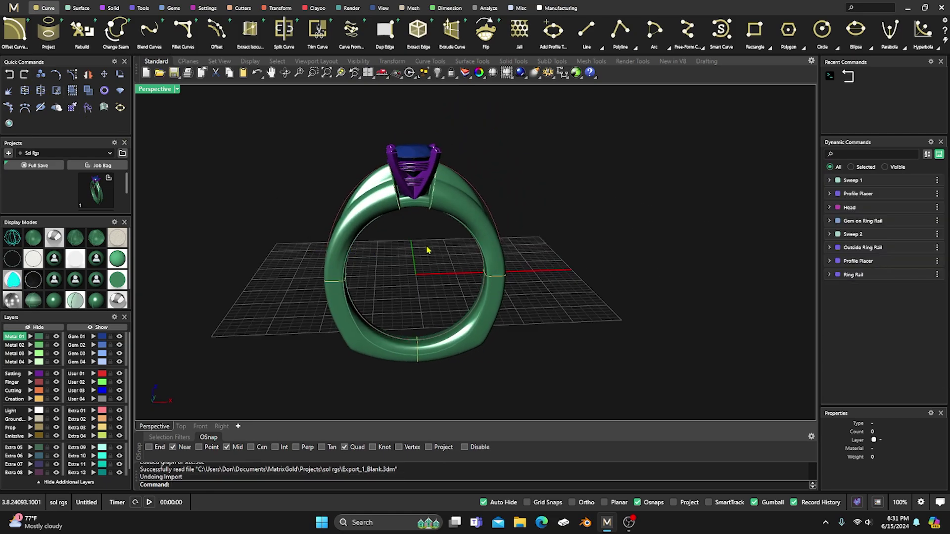
{"action": "left_click", "coordinate": [464, 214]}
{"action": "left_click", "coordinate": [569, 211]}
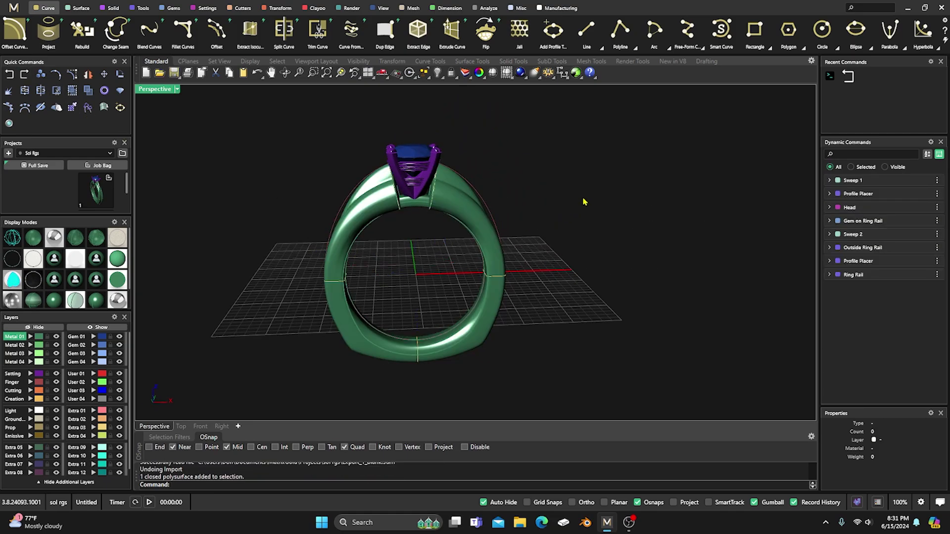
{"action": "right_click_drag", "start_coordinate": [569, 213], "coordinate": [544, 223]}
{"action": "left_click", "coordinate": [400, 229]}
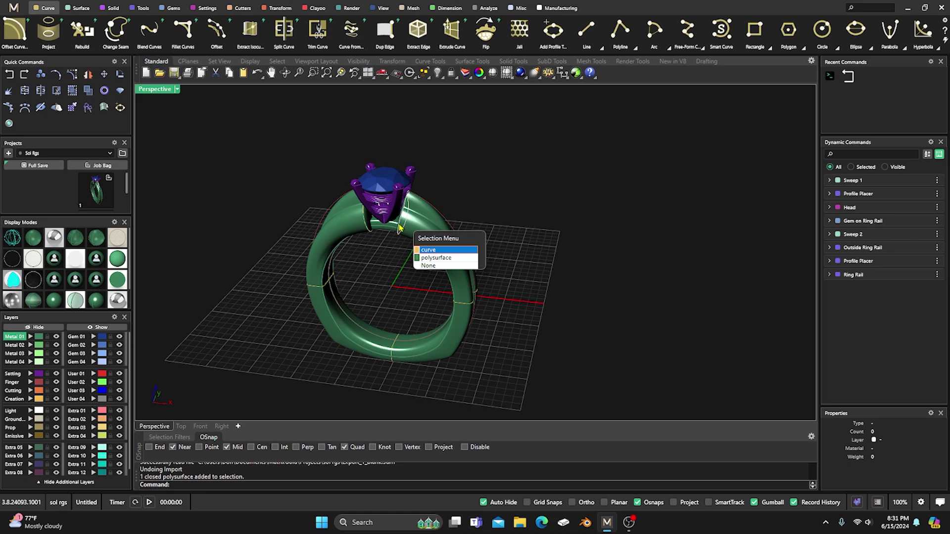
{"action": "left_click", "coordinate": [432, 248]}
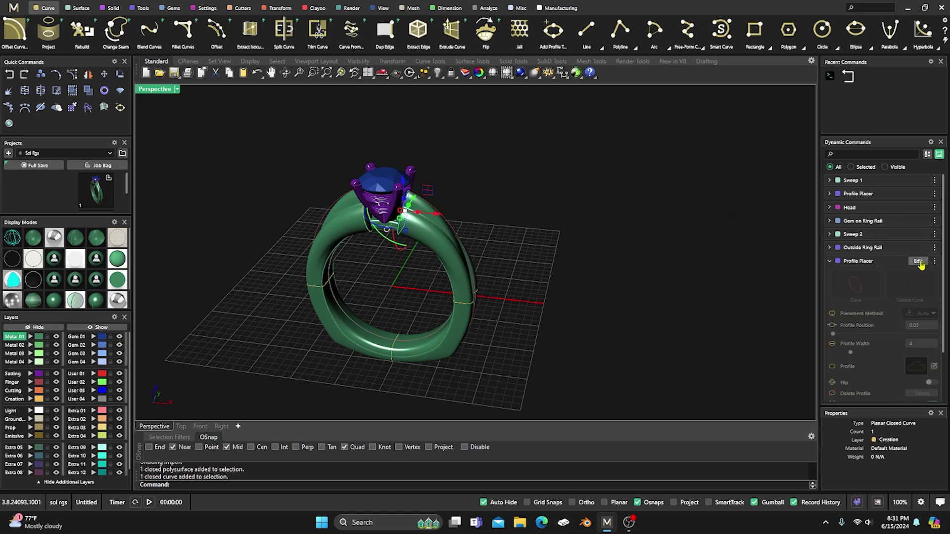
{"action": "left_click", "coordinate": [918, 262]}
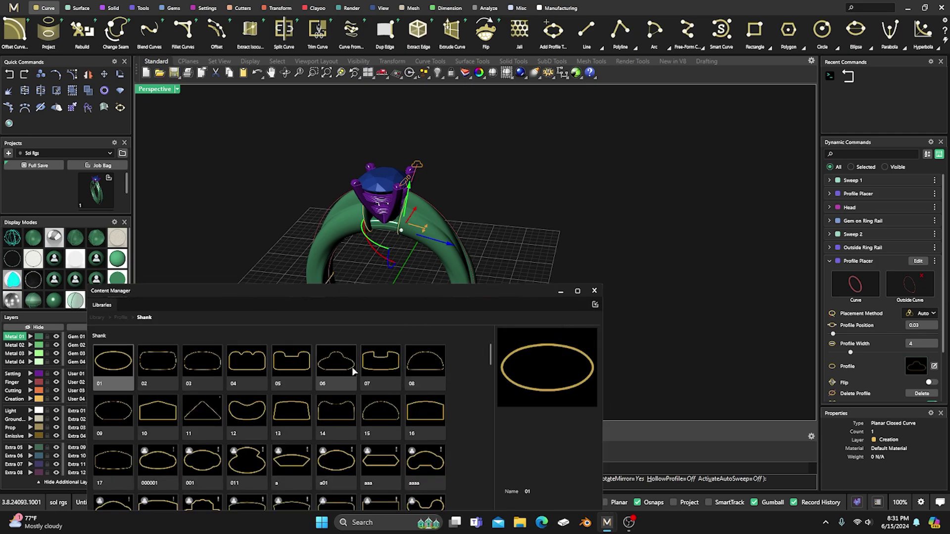
{"action": "left_click", "coordinate": [334, 409]}
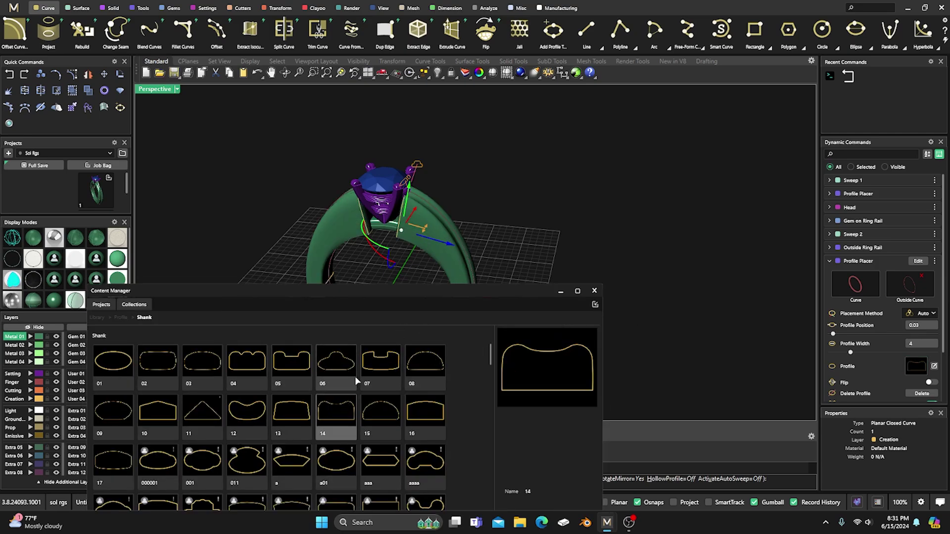
Step: Widen the upper profile at position 0.033 to 6.4 mm and accept the shank edit
{"action": "right_click_drag", "start_coordinate": [539, 236], "coordinate": [443, 245]}
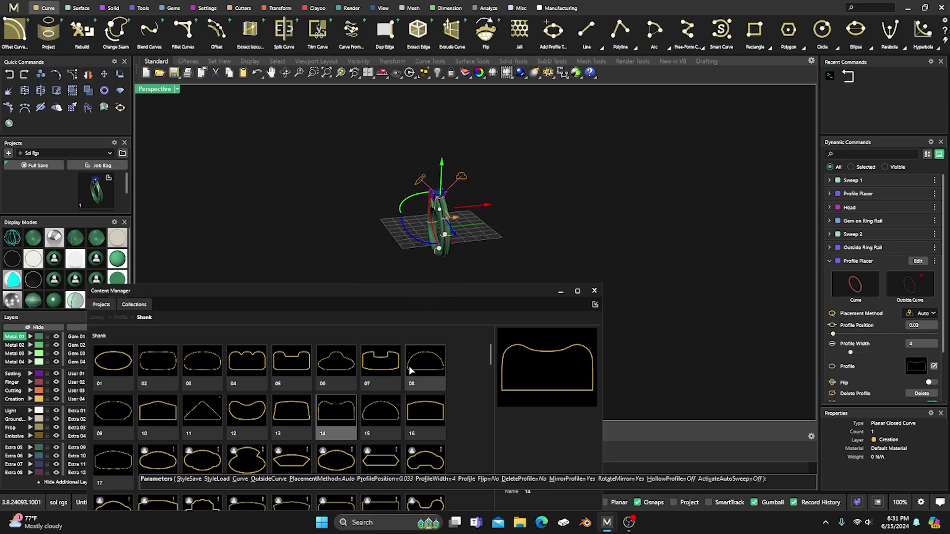
{"action": "scroll", "coordinate": [452, 207], "scroll_direction": "up", "scroll_amount": 2}
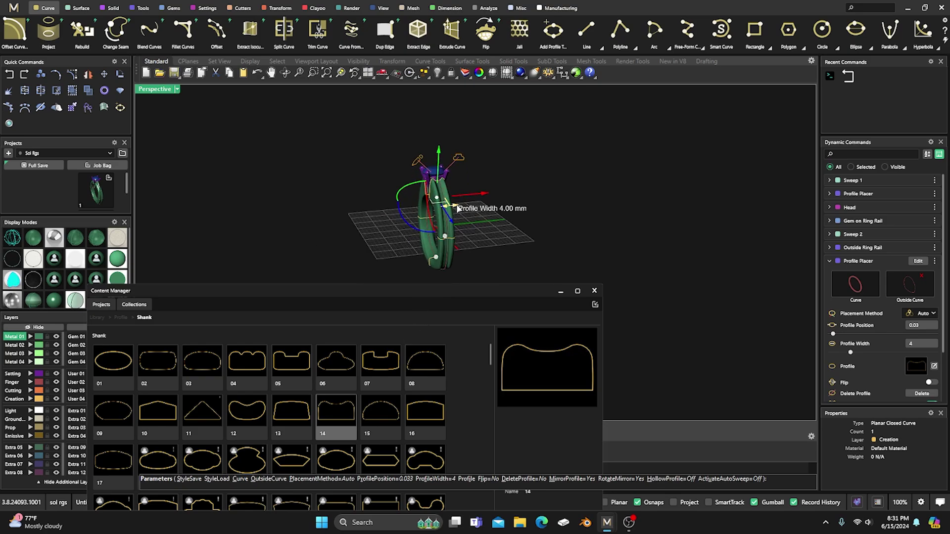
{"action": "left_click_drag", "start_coordinate": [457, 206], "coordinate": [462, 206]}
{"action": "right_click_drag", "start_coordinate": [378, 242], "coordinate": [448, 247]}
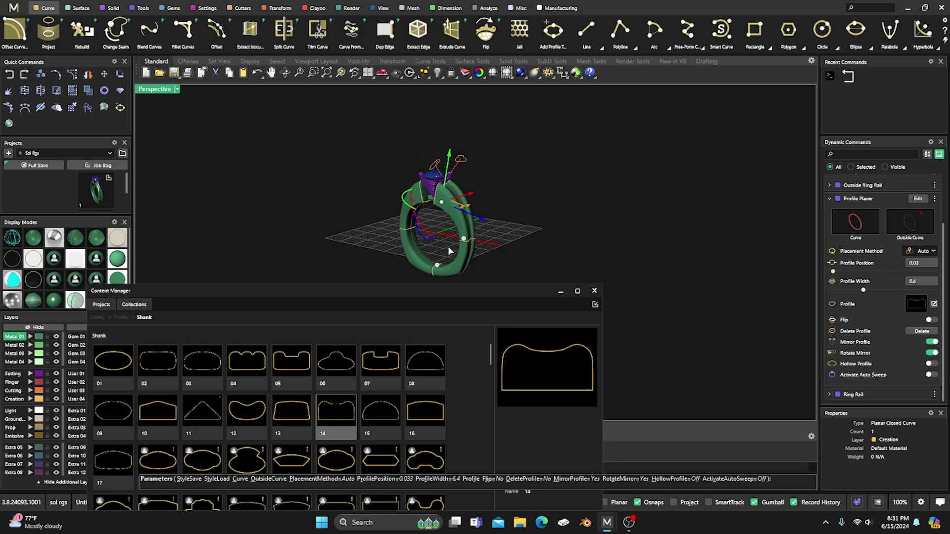
{"action": "right_click", "coordinate": [382, 189]}
Step: Examine the updated ring's shank, shoulders and head from several sides, moving the Content Manager window as needed
{"action": "scroll", "coordinate": [382, 190], "scroll_direction": "down", "scroll_amount": 3}
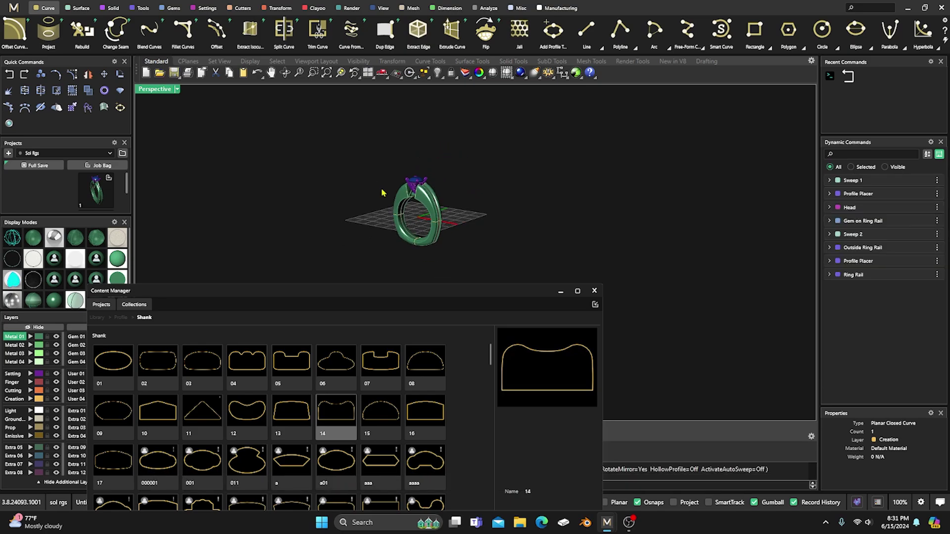
{"action": "right_click_drag", "start_coordinate": [381, 191], "coordinate": [404, 156]}
{"action": "scroll", "coordinate": [414, 228], "scroll_direction": "up", "scroll_amount": 7}
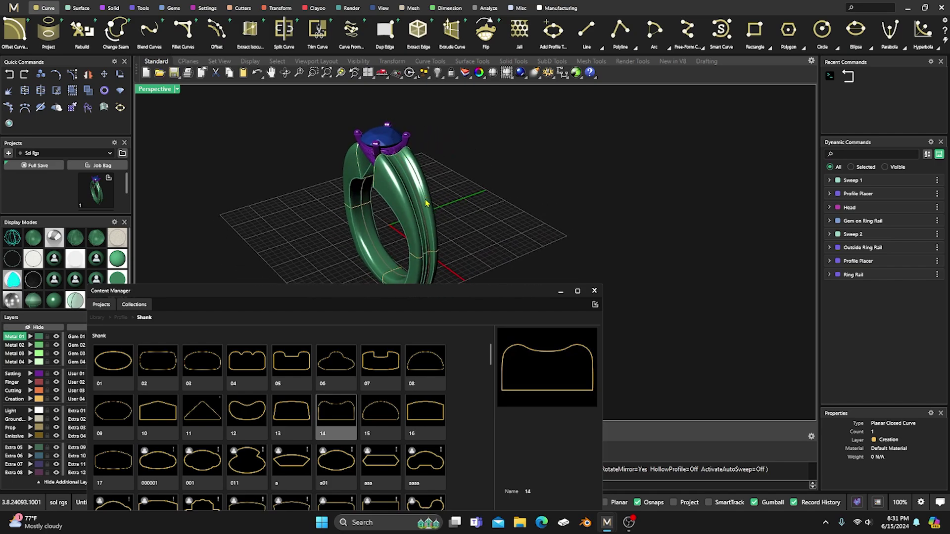
{"action": "scroll", "coordinate": [437, 222], "scroll_direction": "down", "scroll_amount": 4}
{"action": "right_click_drag", "start_coordinate": [447, 221], "coordinate": [437, 180]}
{"action": "scroll", "coordinate": [440, 175], "scroll_direction": "up", "scroll_amount": 5}
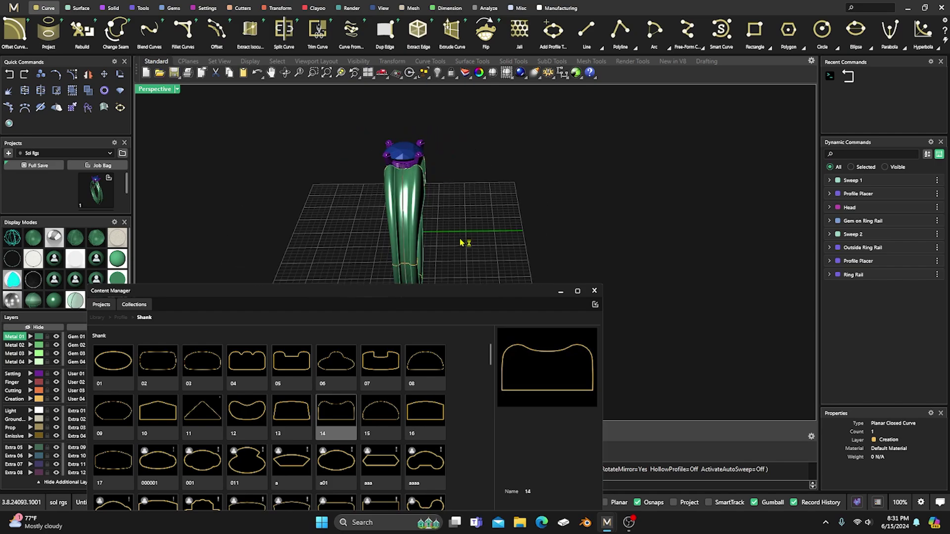
{"action": "right_click_drag", "start_coordinate": [460, 243], "coordinate": [441, 197]}
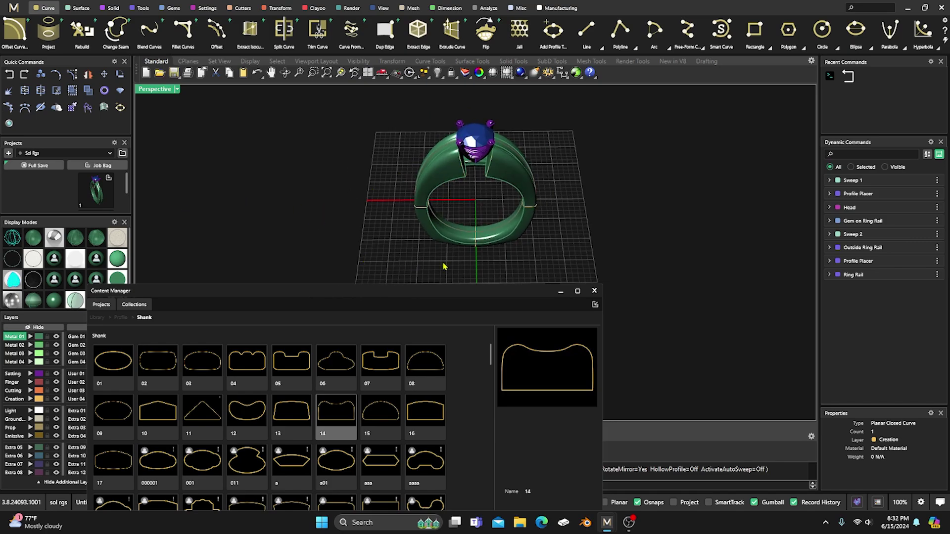
{"action": "left_click_drag", "start_coordinate": [501, 296], "coordinate": [526, 285]}
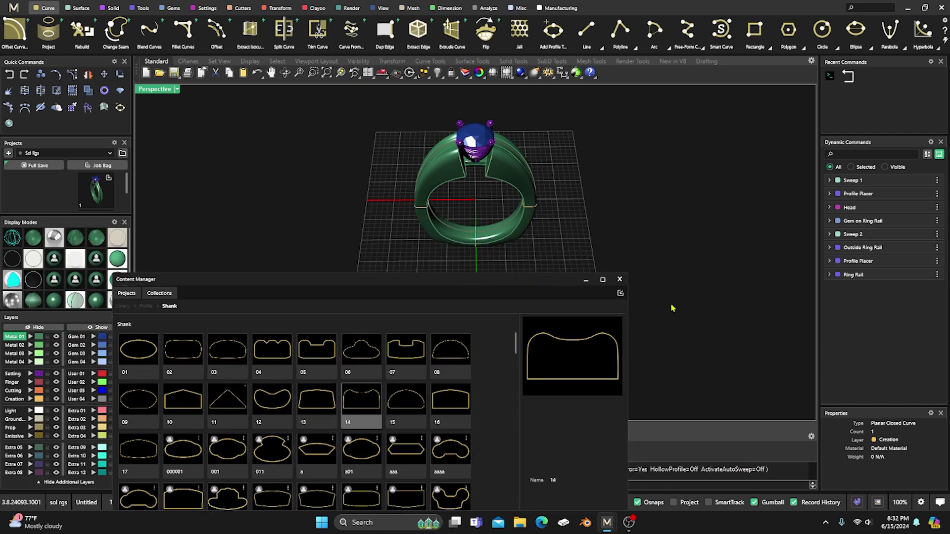